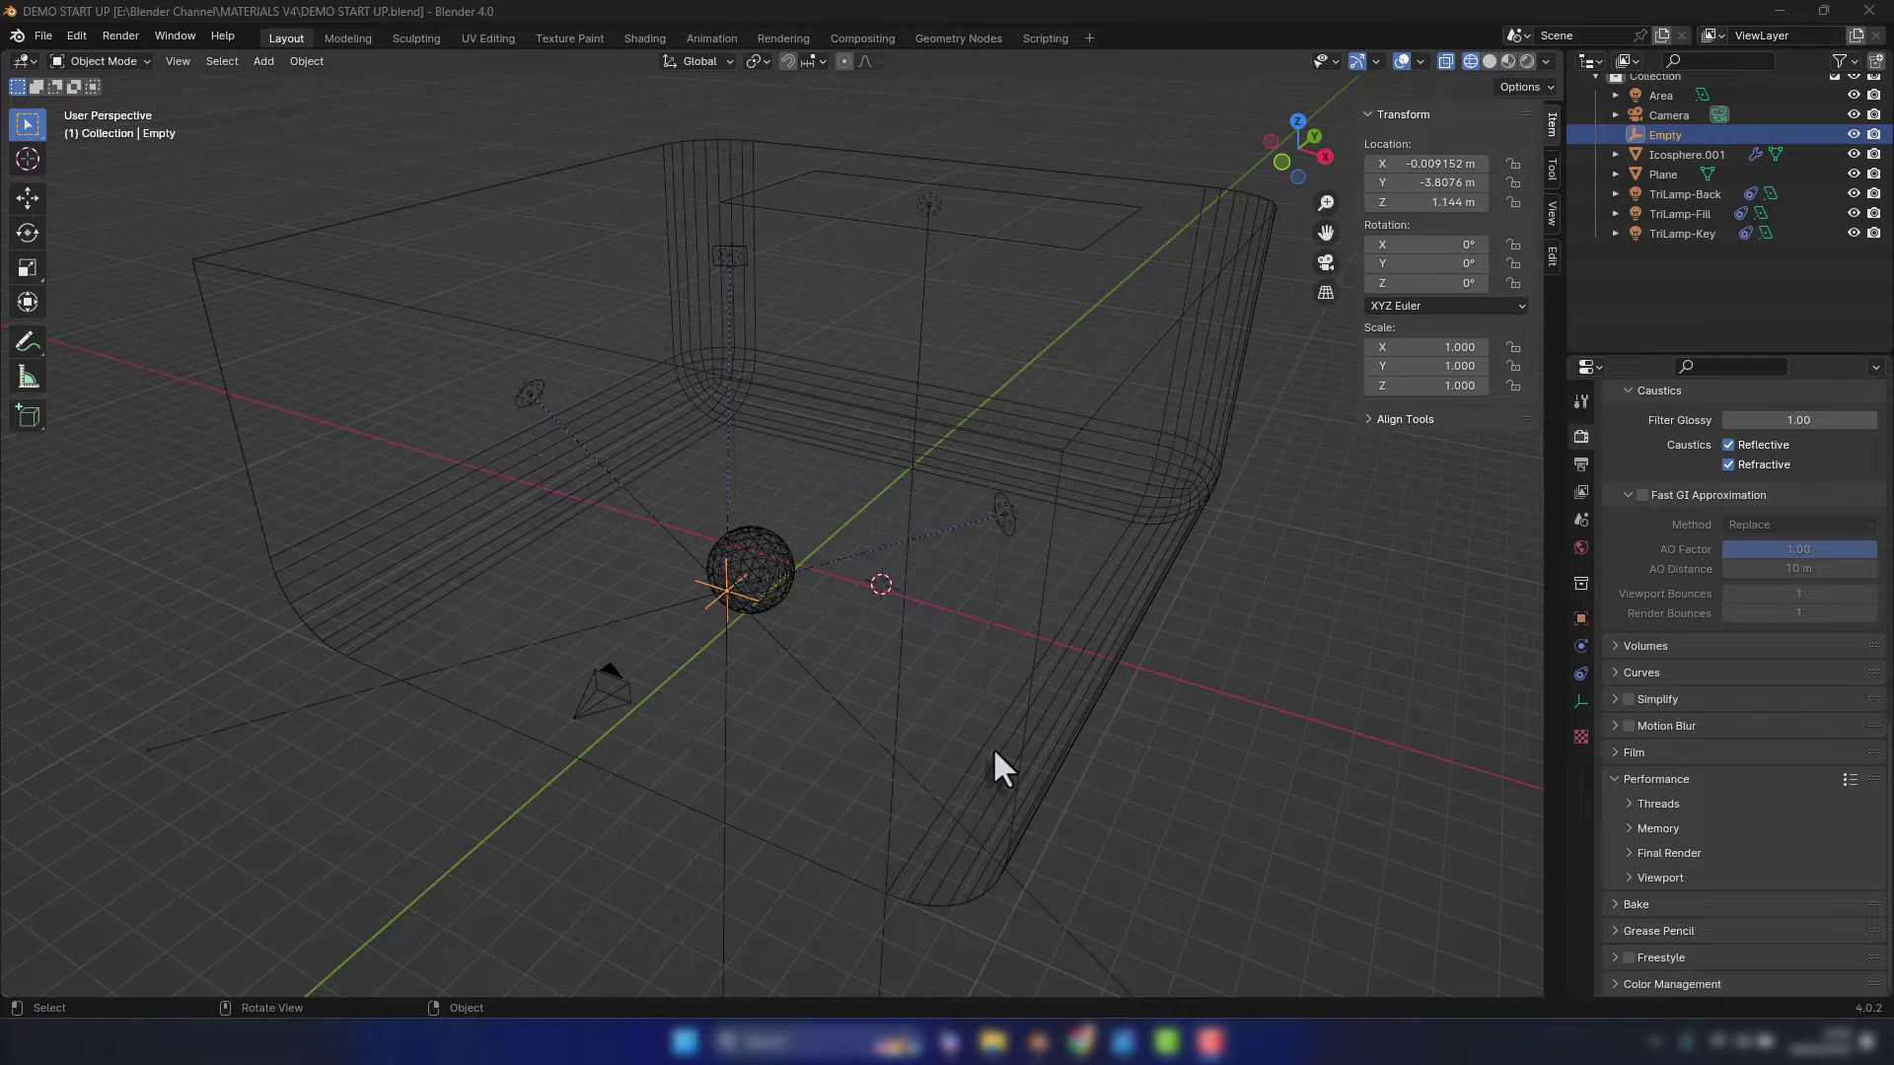
Orbit around the scene and select Icosphere.001, the sphere at its centre
middle_drag(1252, 592, 1158, 448)
middle_drag(804, 649, 1019, 525)
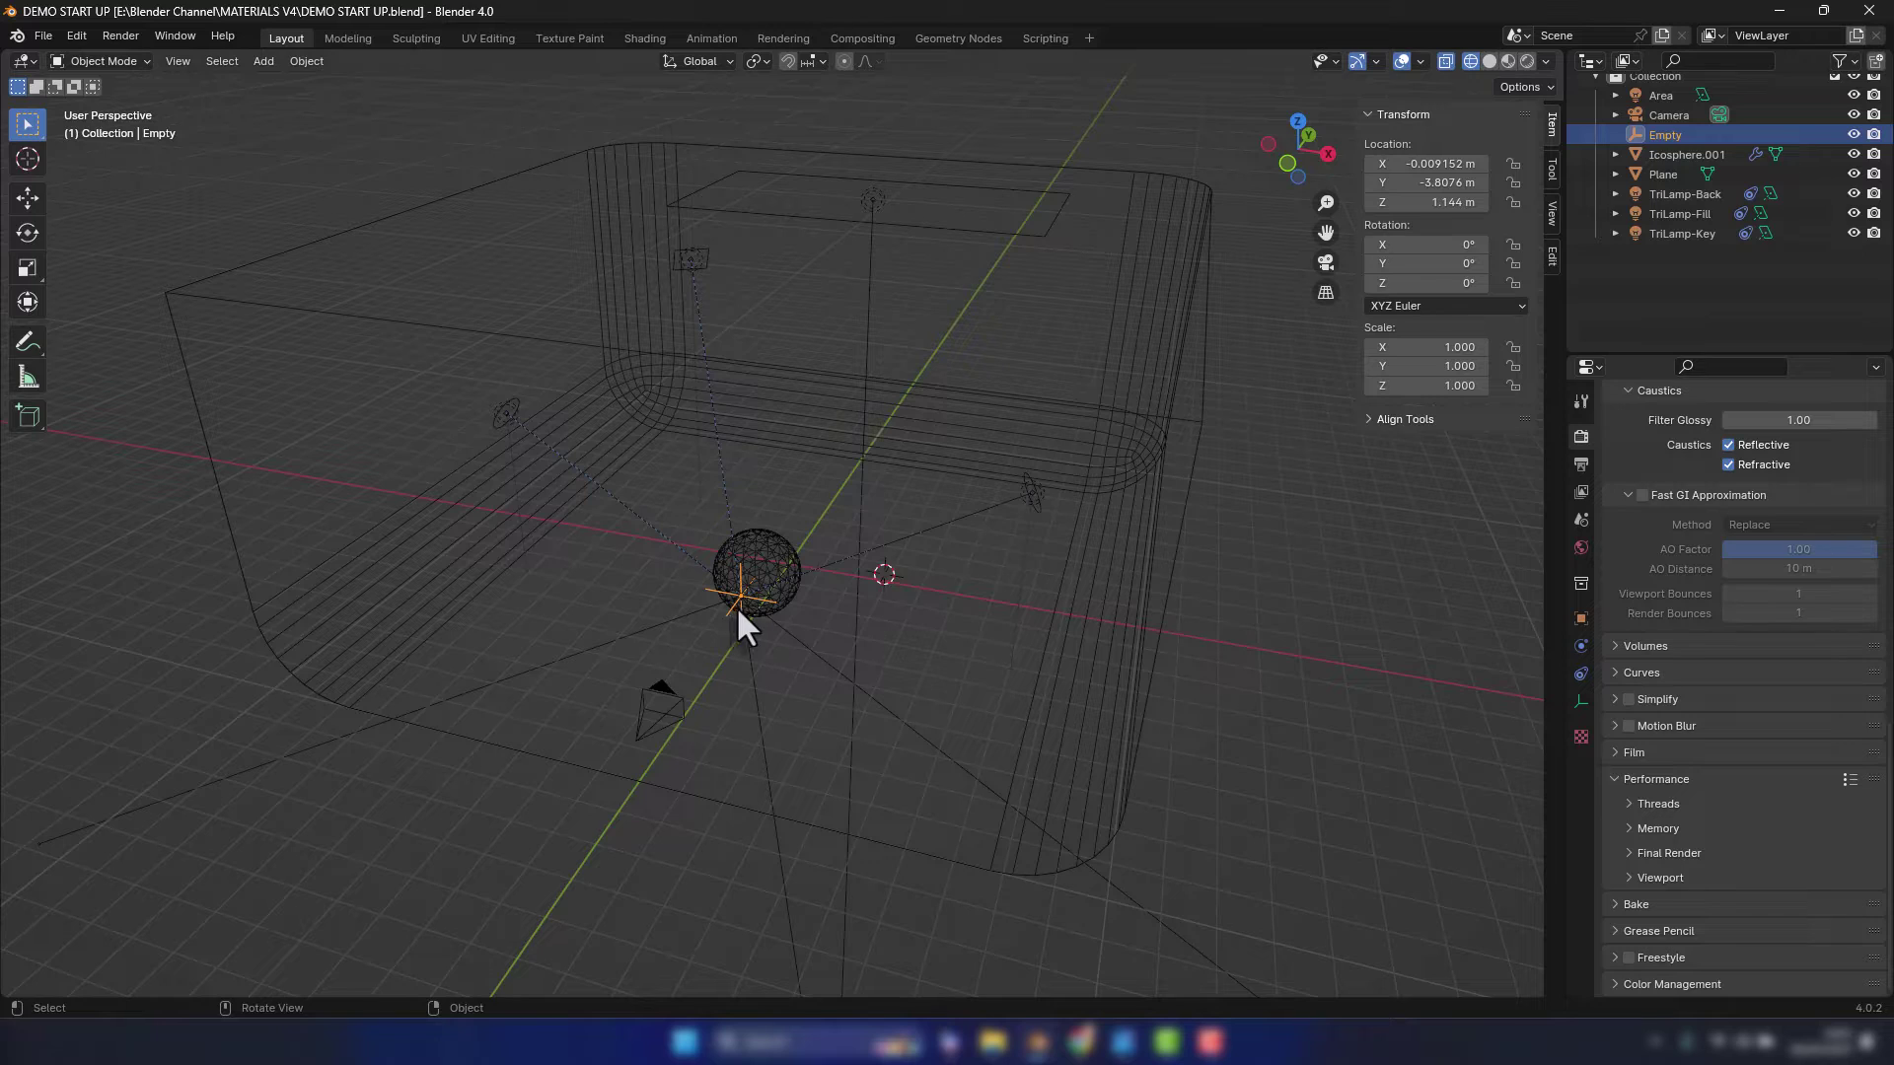
middle_drag(736, 607, 795, 660)
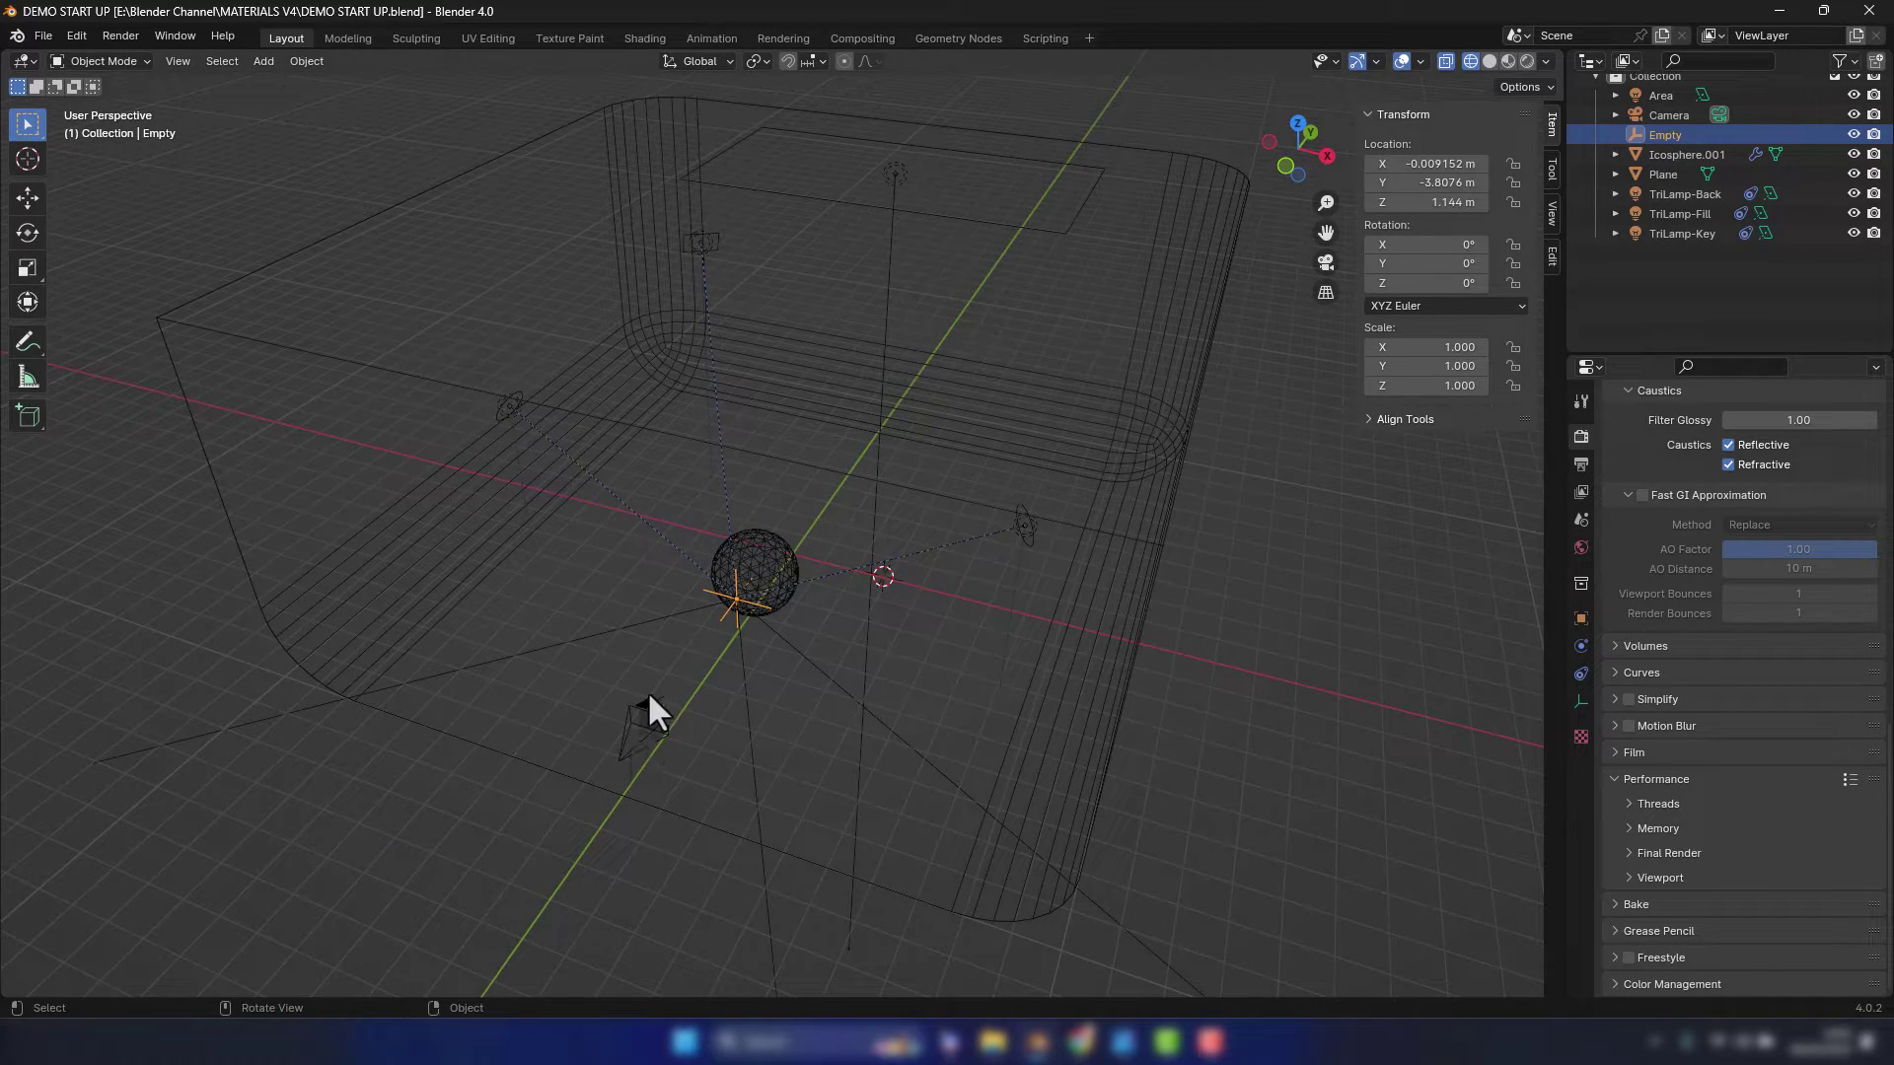
click(779, 558)
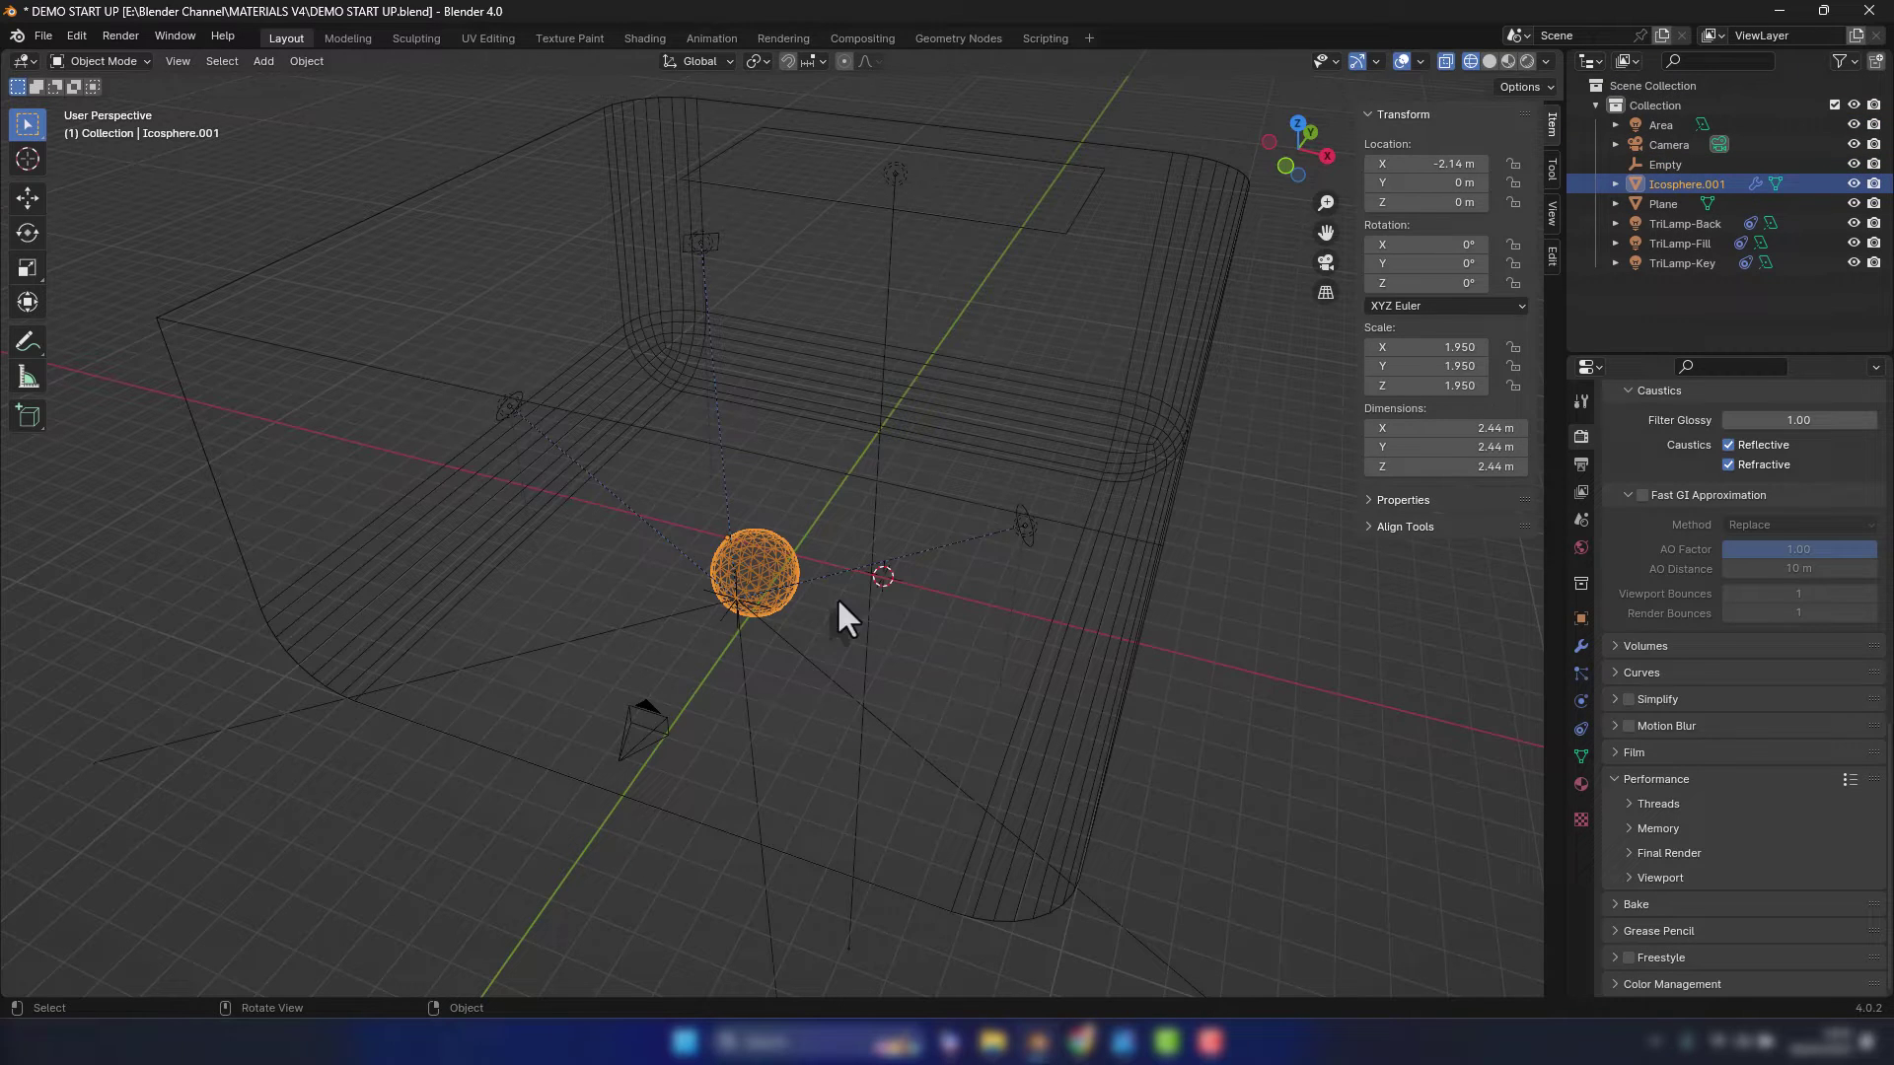
In the Shading workspace with Rendered preview, add a new Principled BSDF material to the icosphere
click(651, 37)
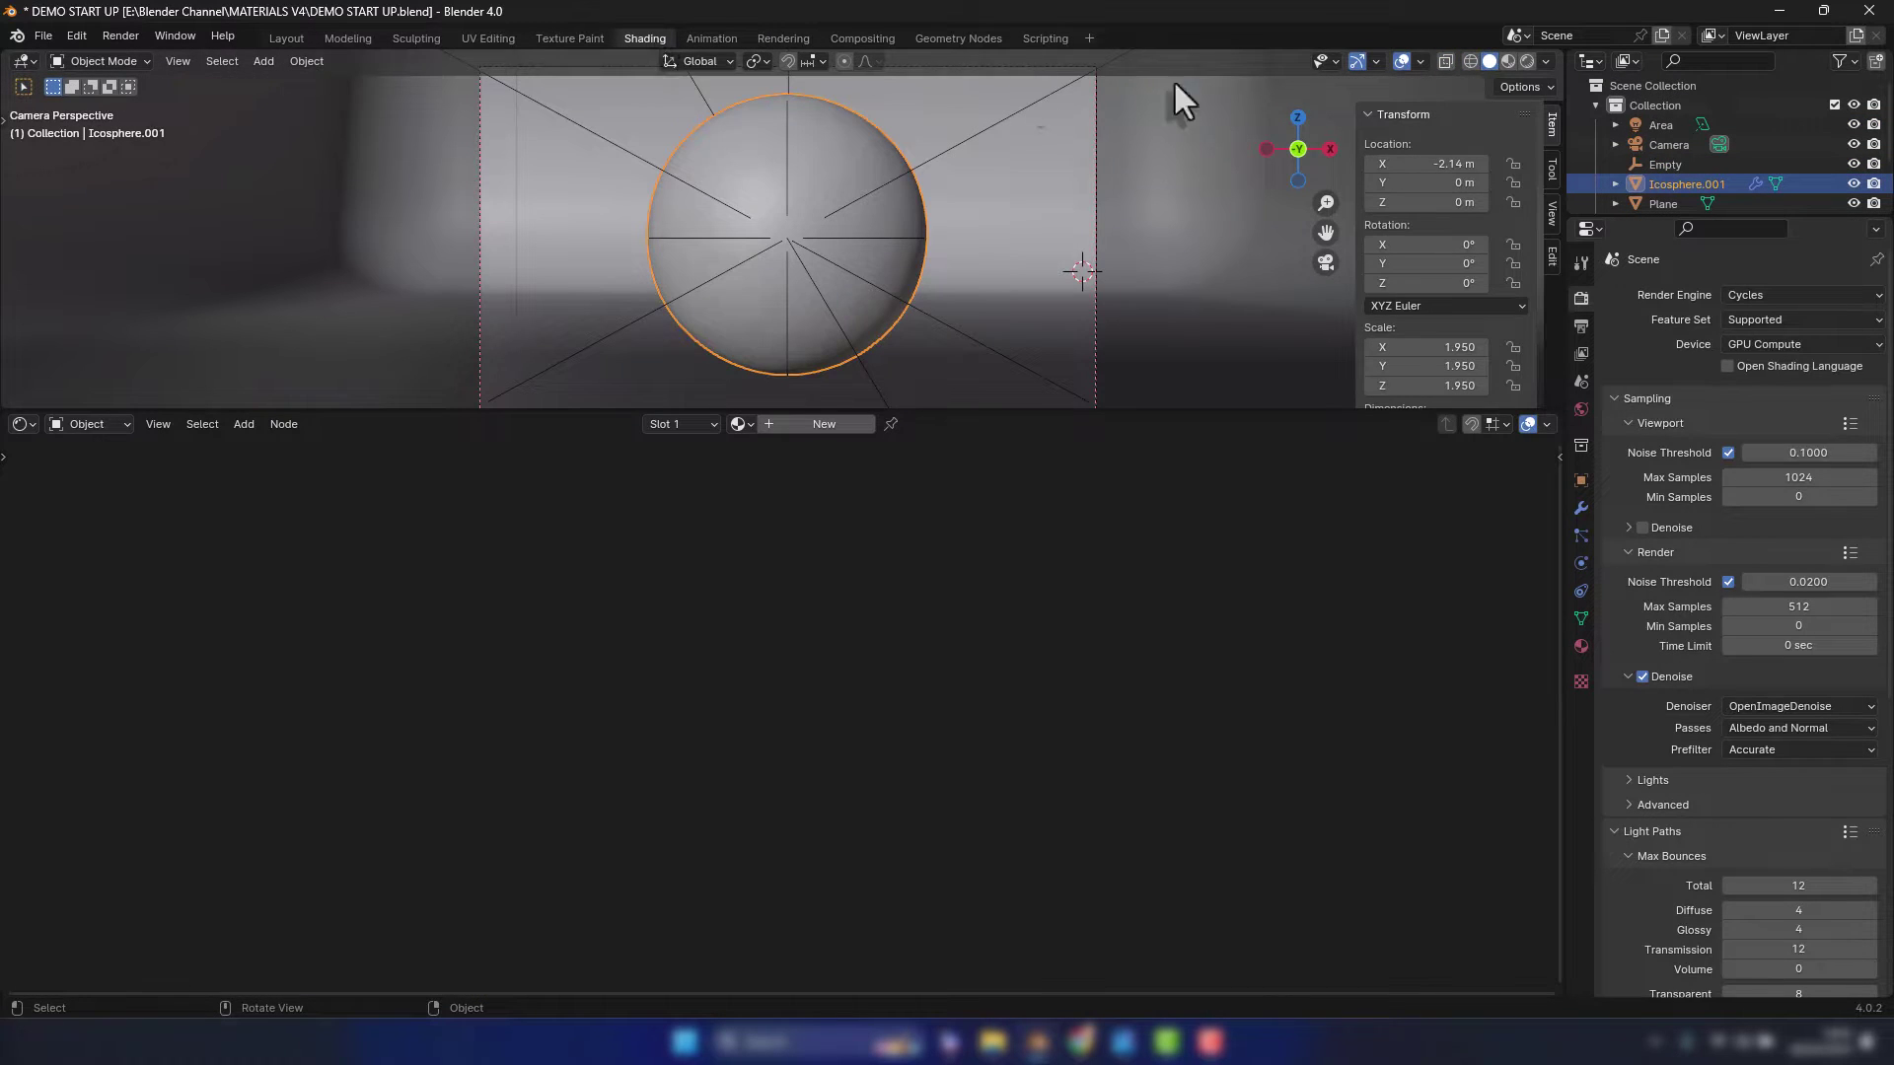
click(1527, 61)
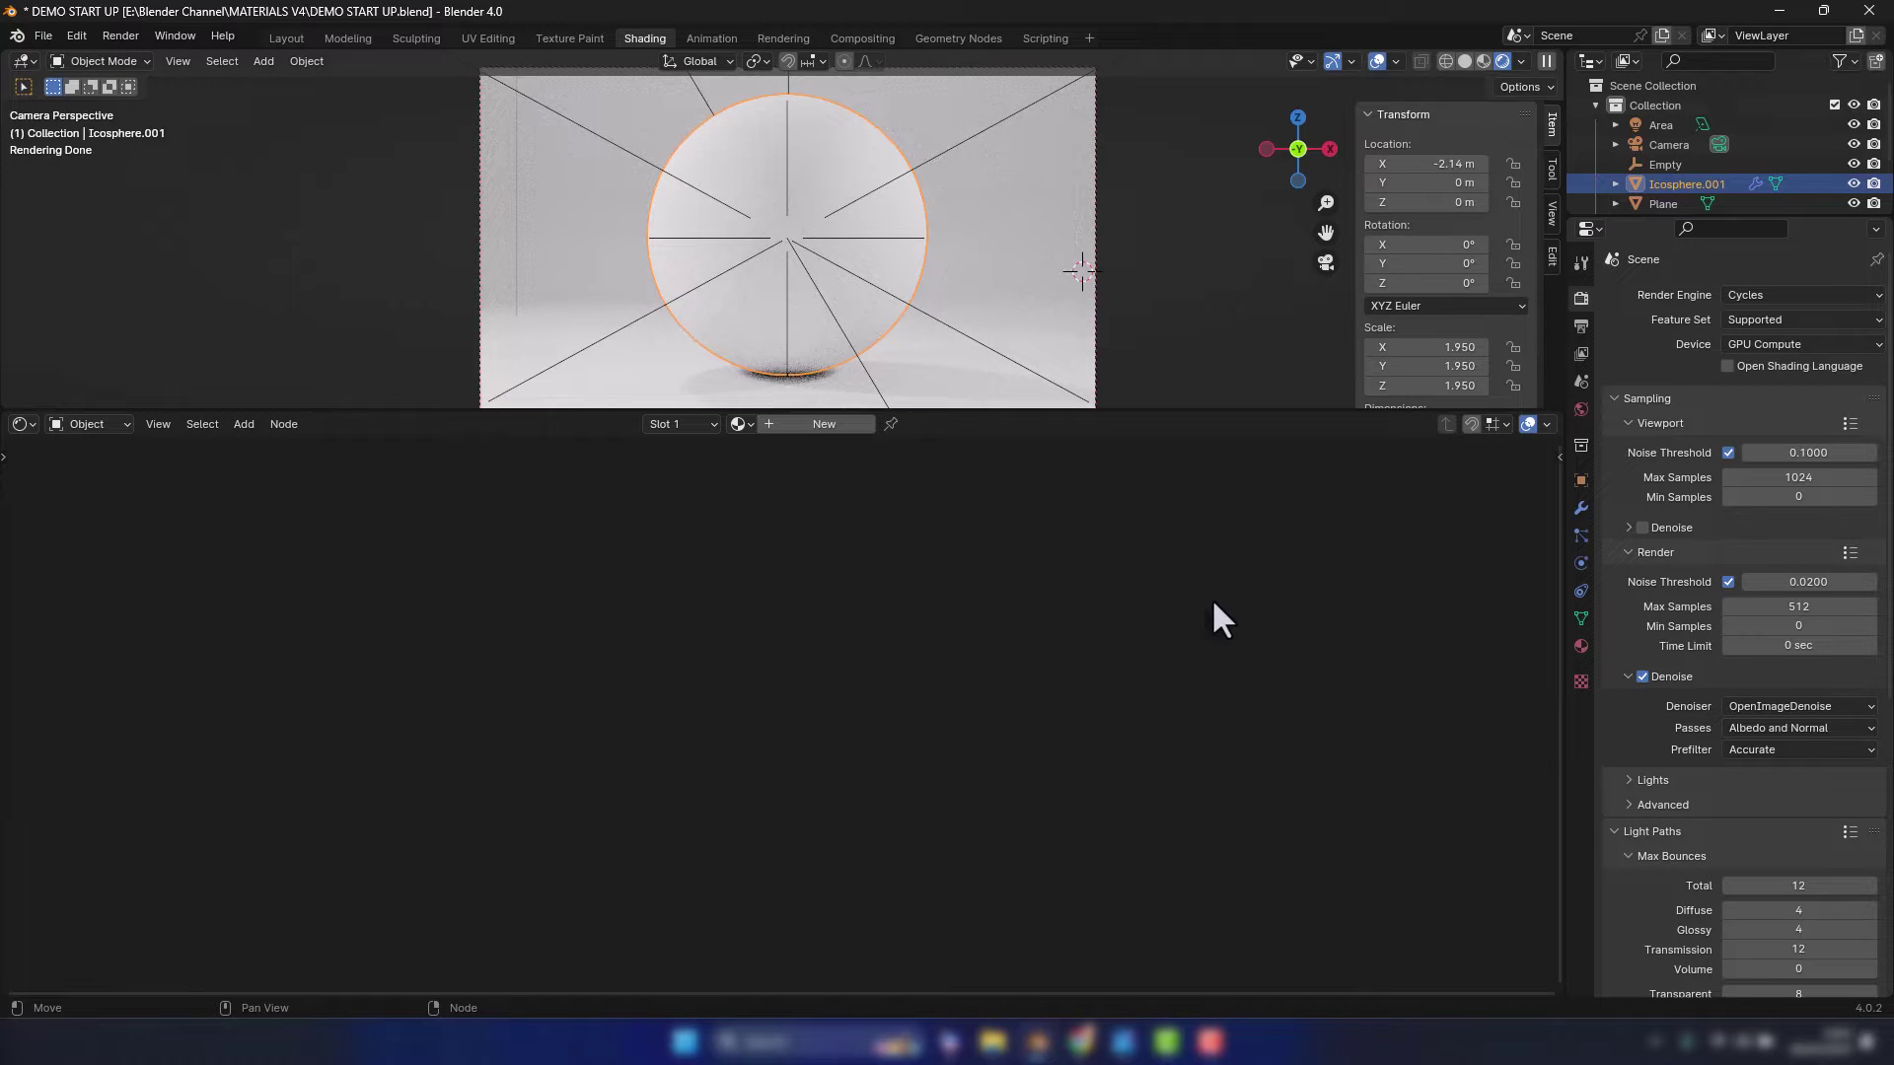
click(802, 424)
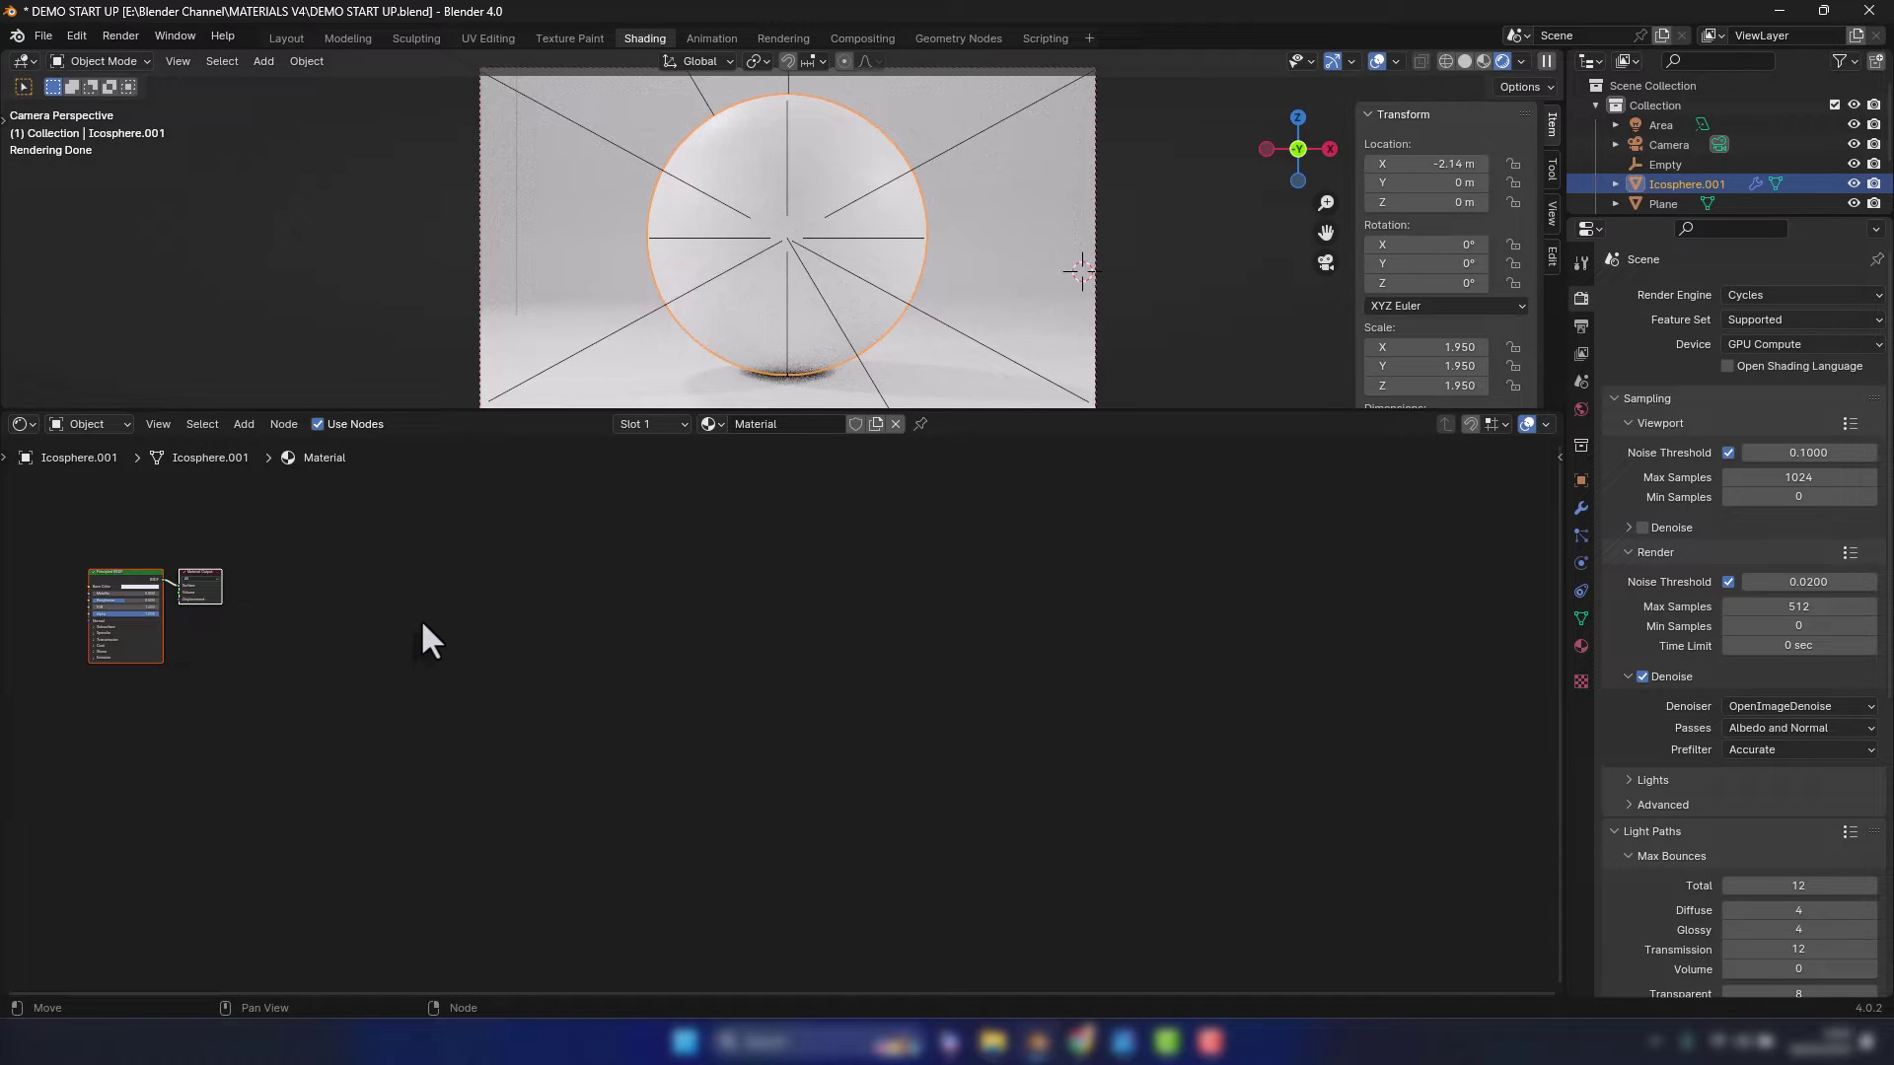
key(Home)
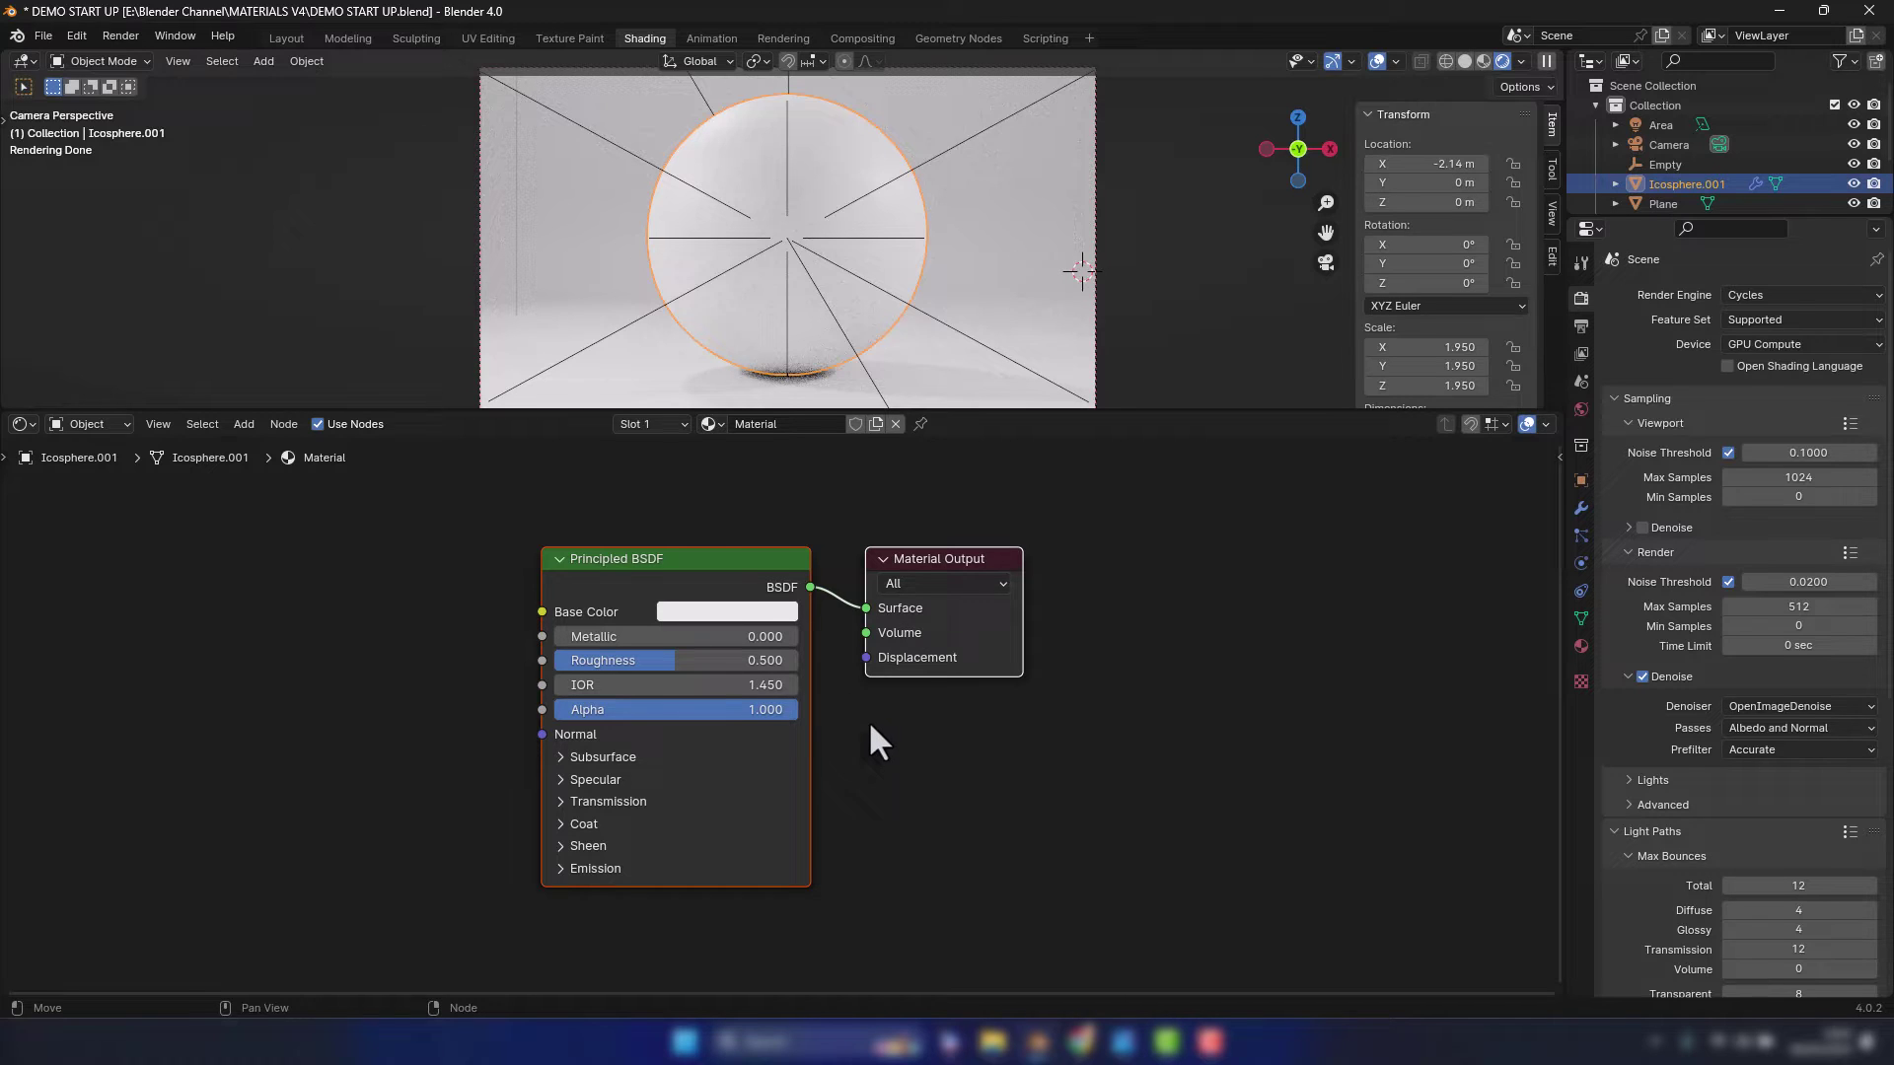
middle_drag(870, 728, 1042, 644)
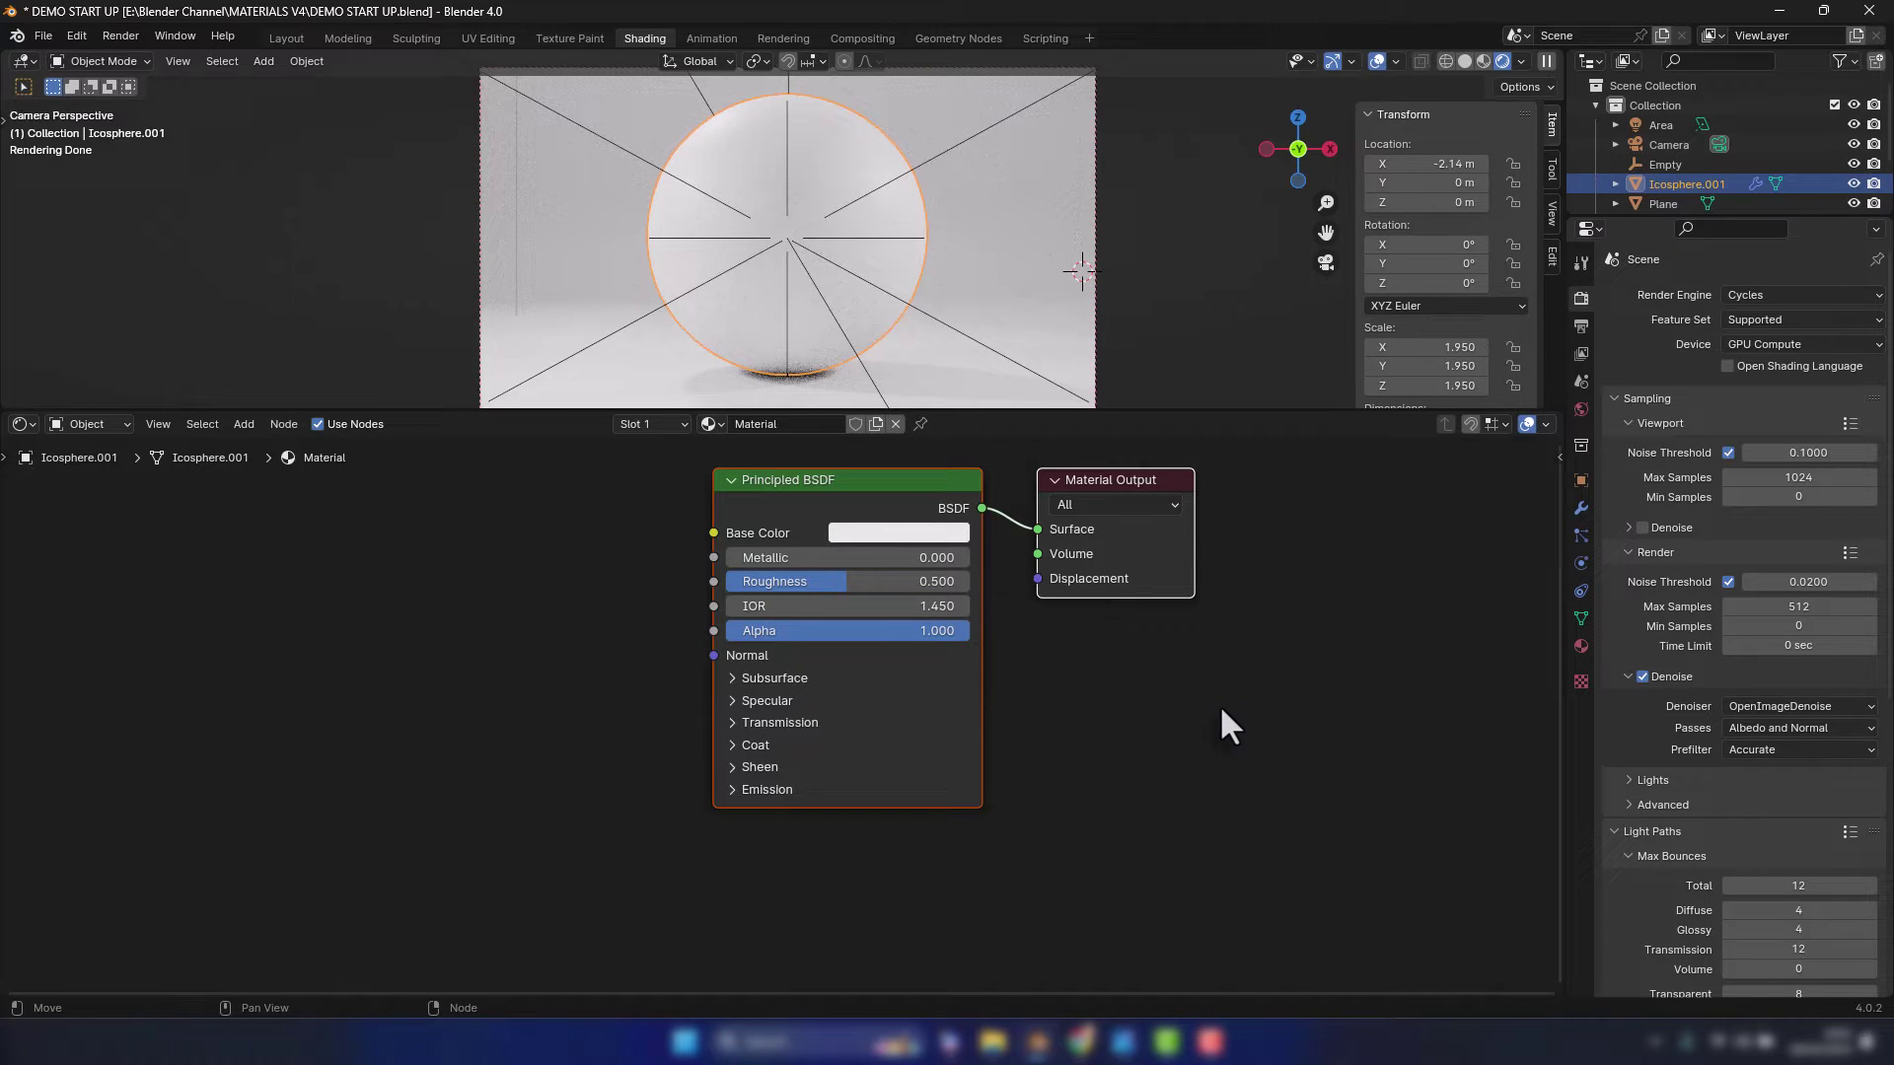
Set the Principled BSDF Roughness to 0.05 and IOR to 1.47
scroll(1219, 704, down, 3)
middle_drag(1211, 704, 1304, 642)
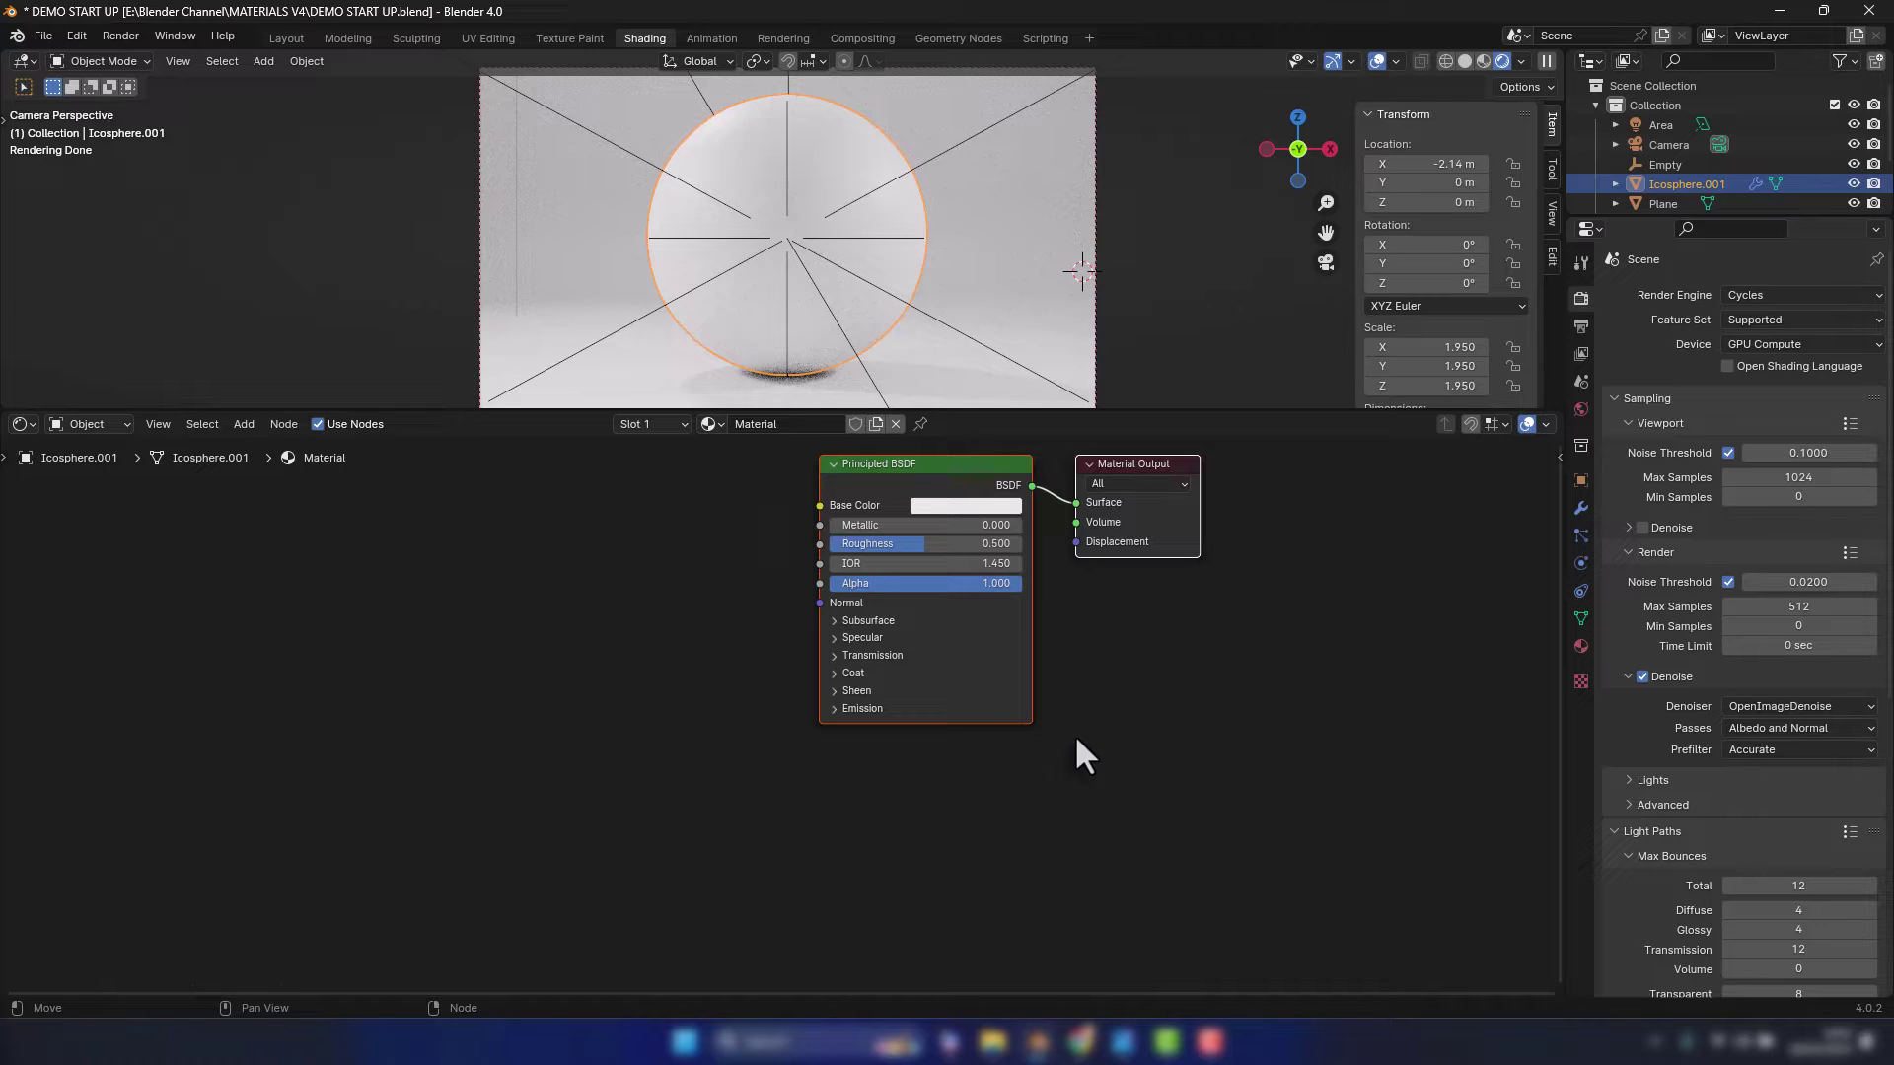
middle_drag(1097, 697, 1112, 697)
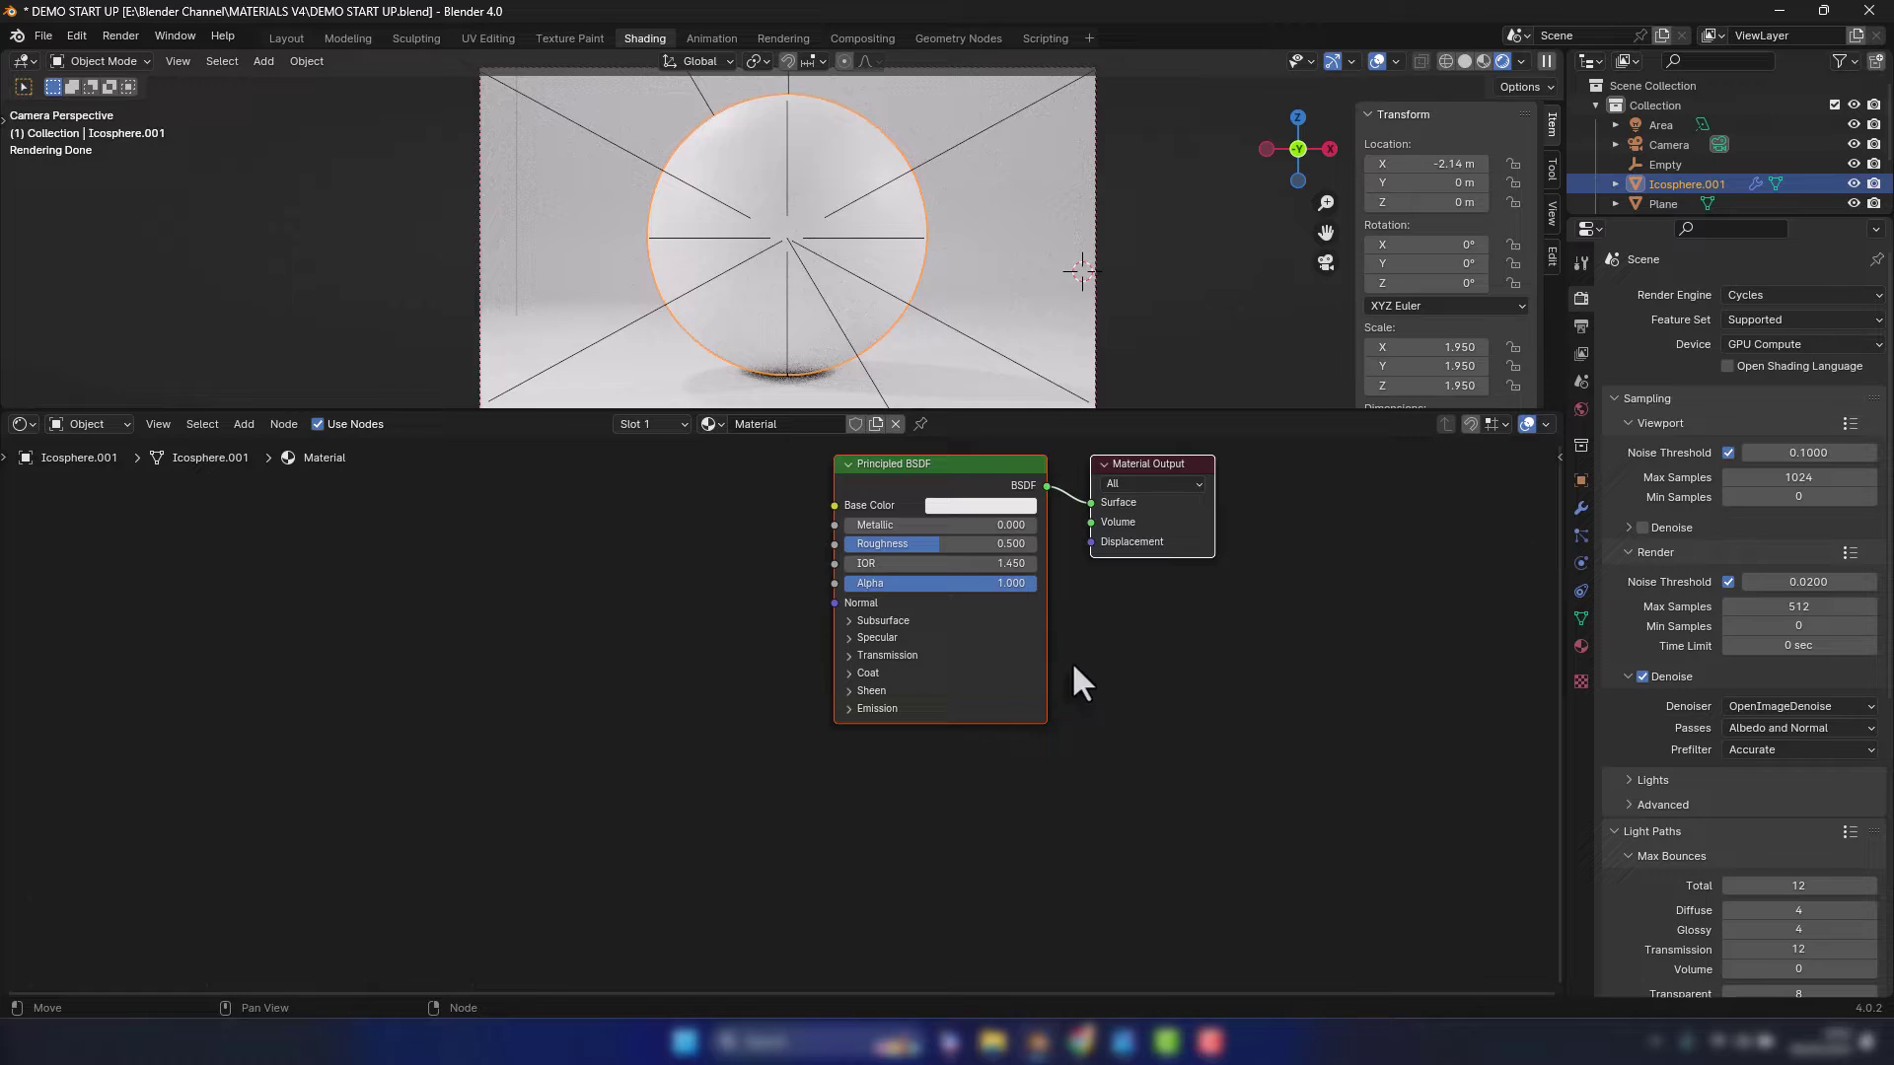
click(992, 542)
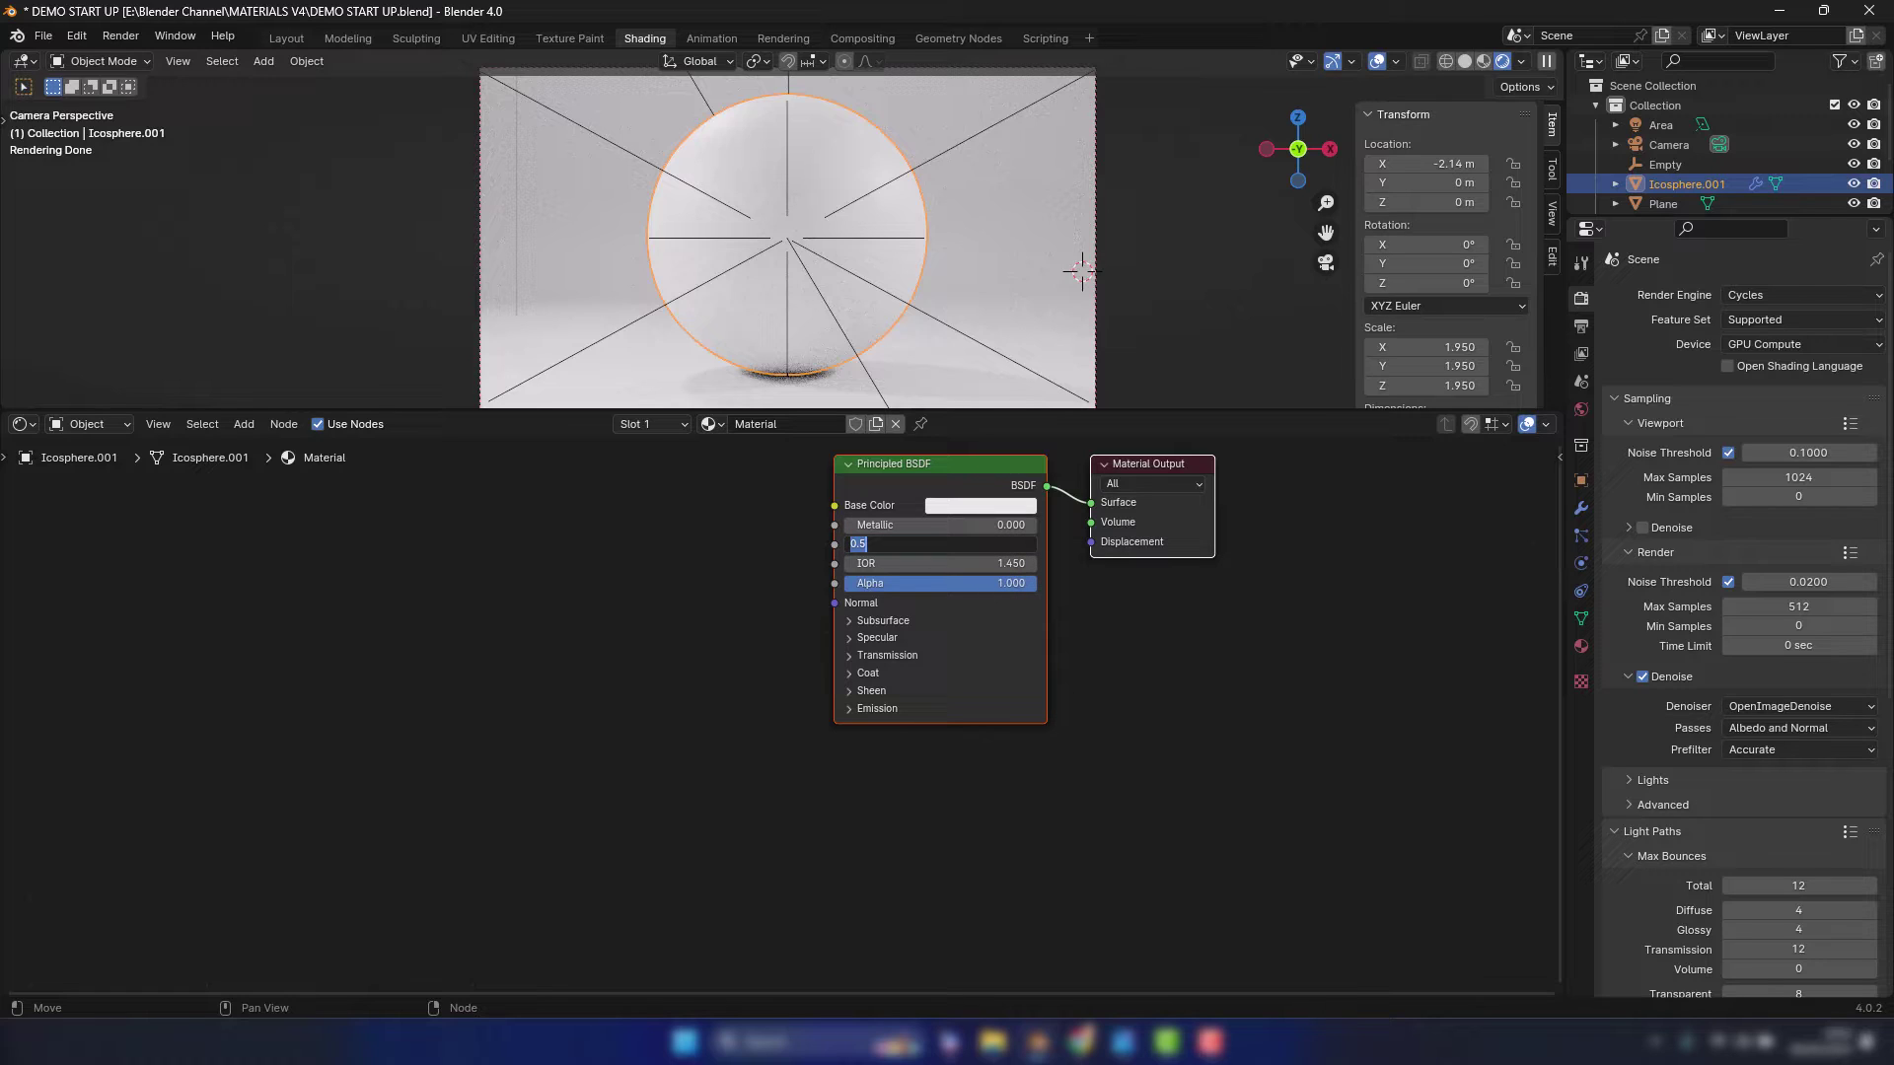
text(.0)
key(Return)
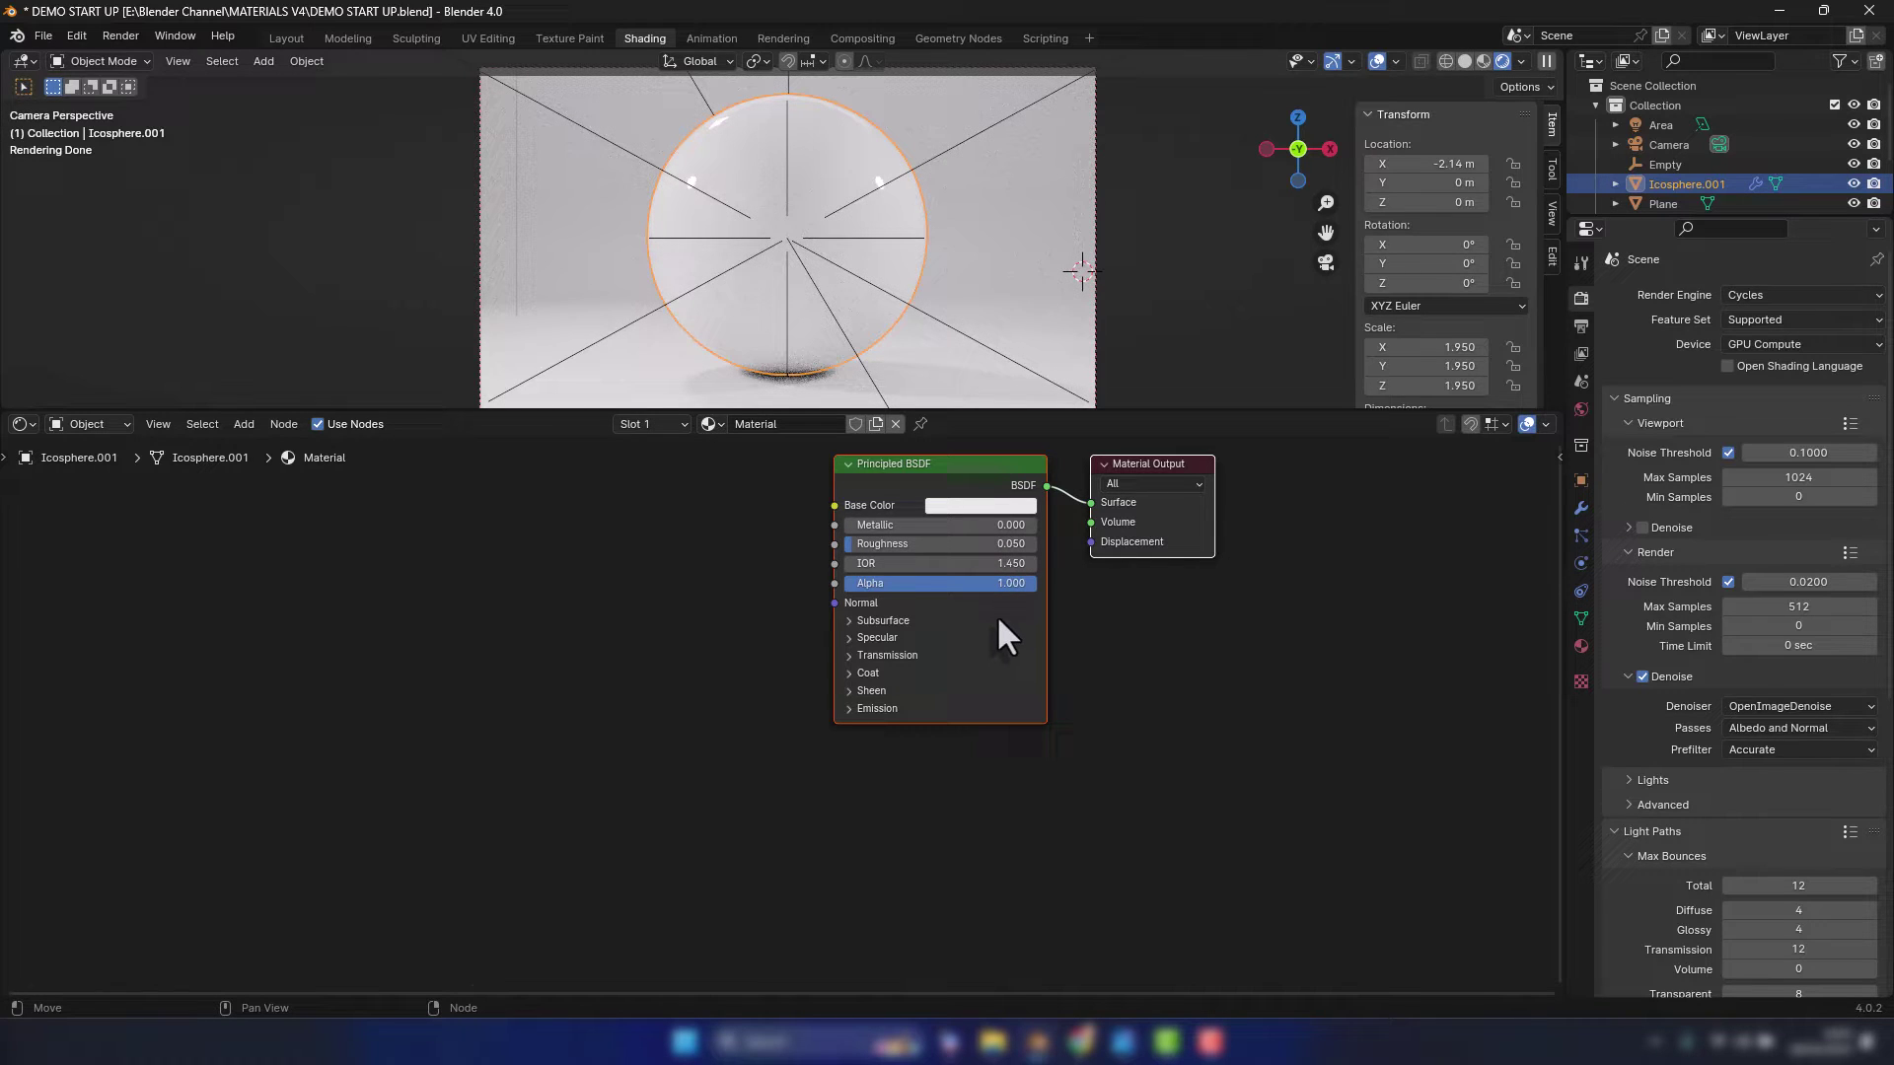
click(986, 563)
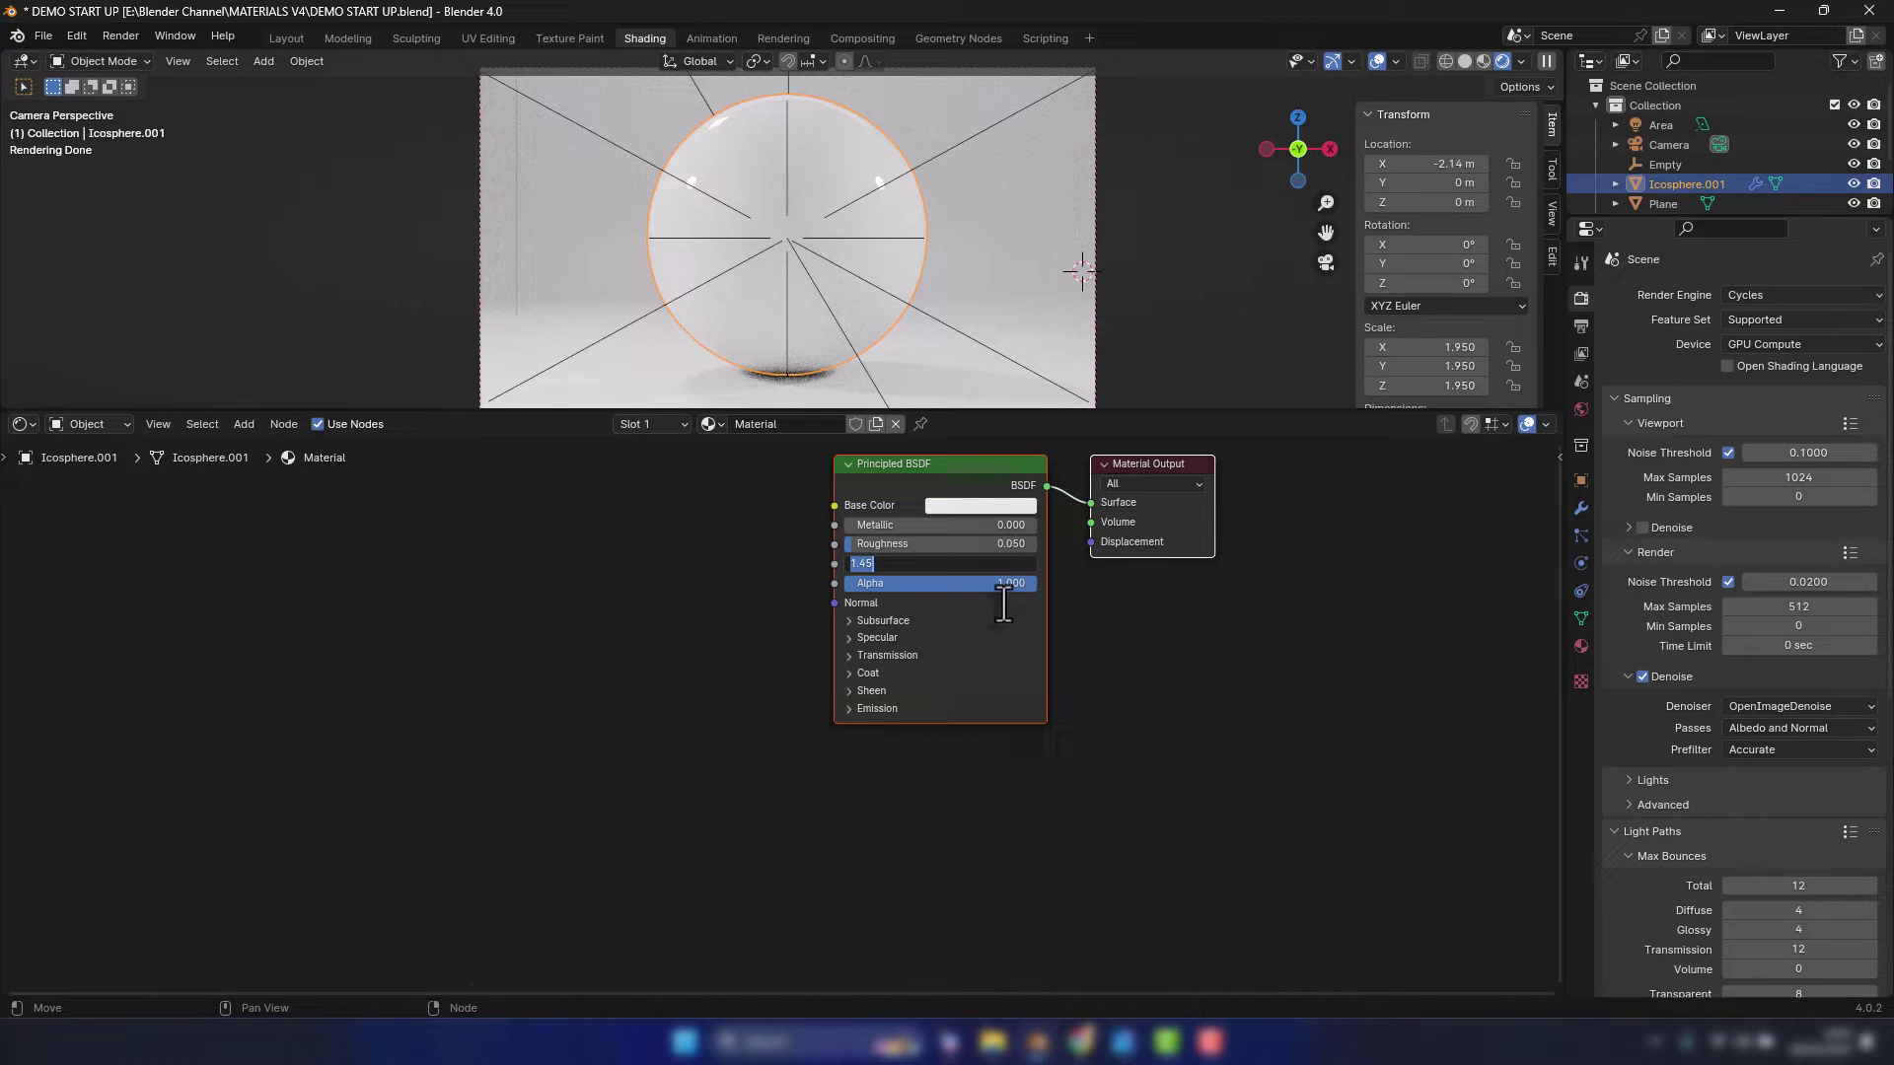
text(1.47)
key(Return)
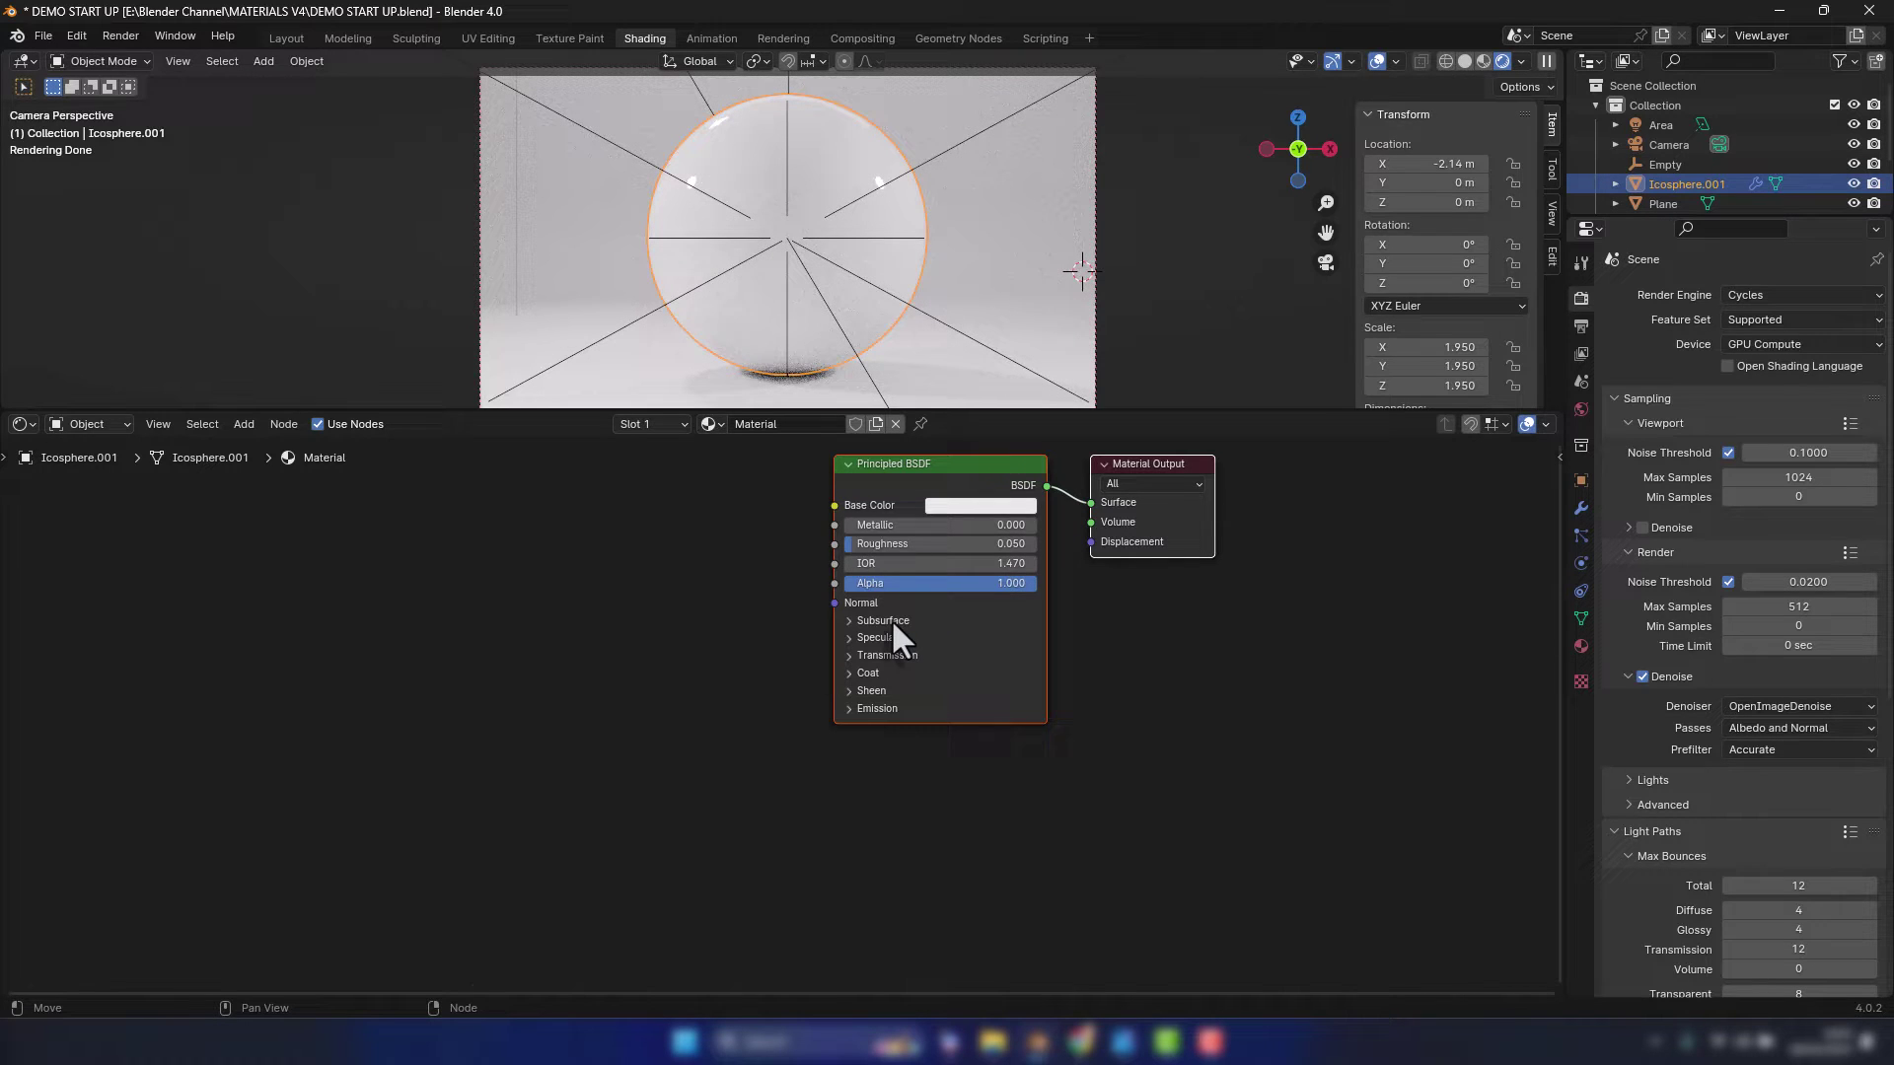
Expand Subsurface, choose Random Walk (Skin) and set the subsurface Weight to 1
click(890, 619)
middle_drag(1054, 636, 1002, 594)
click(1002, 593)
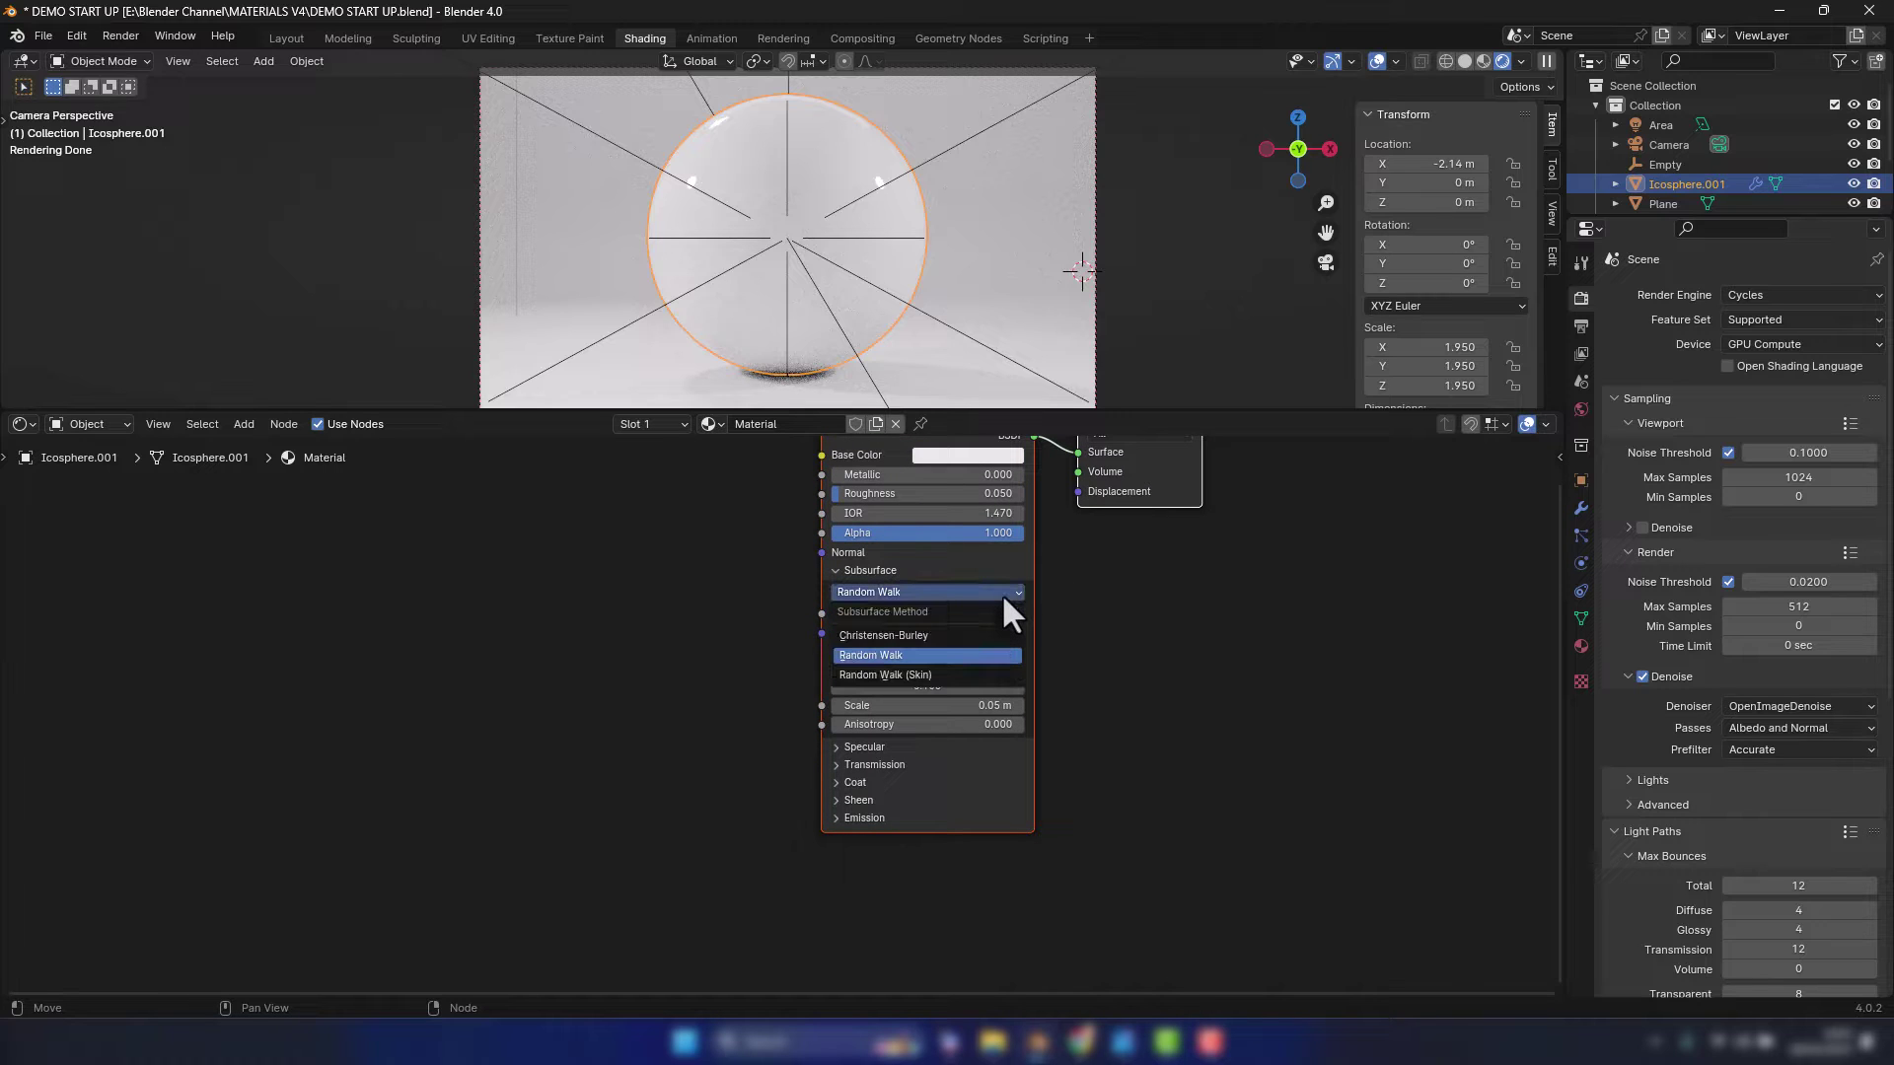
click(985, 668)
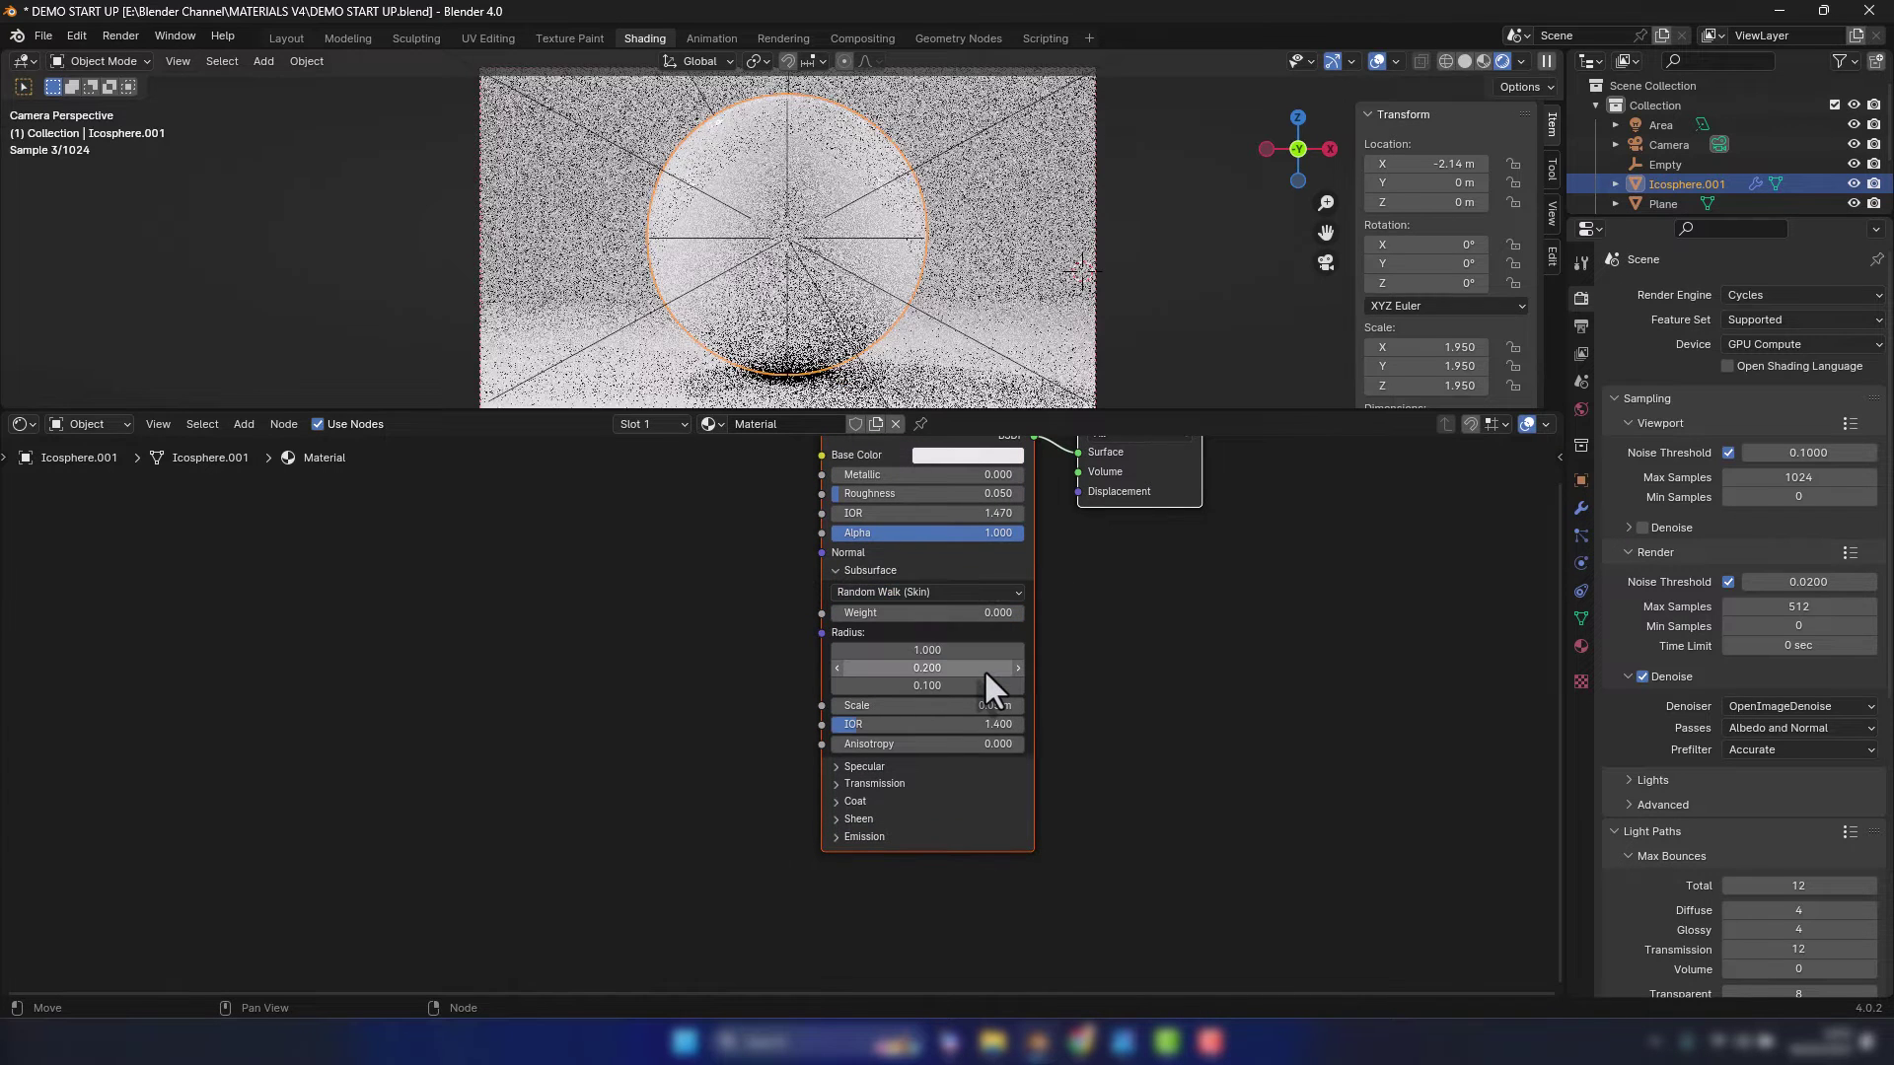
click(919, 613)
text(1)
key(Return)
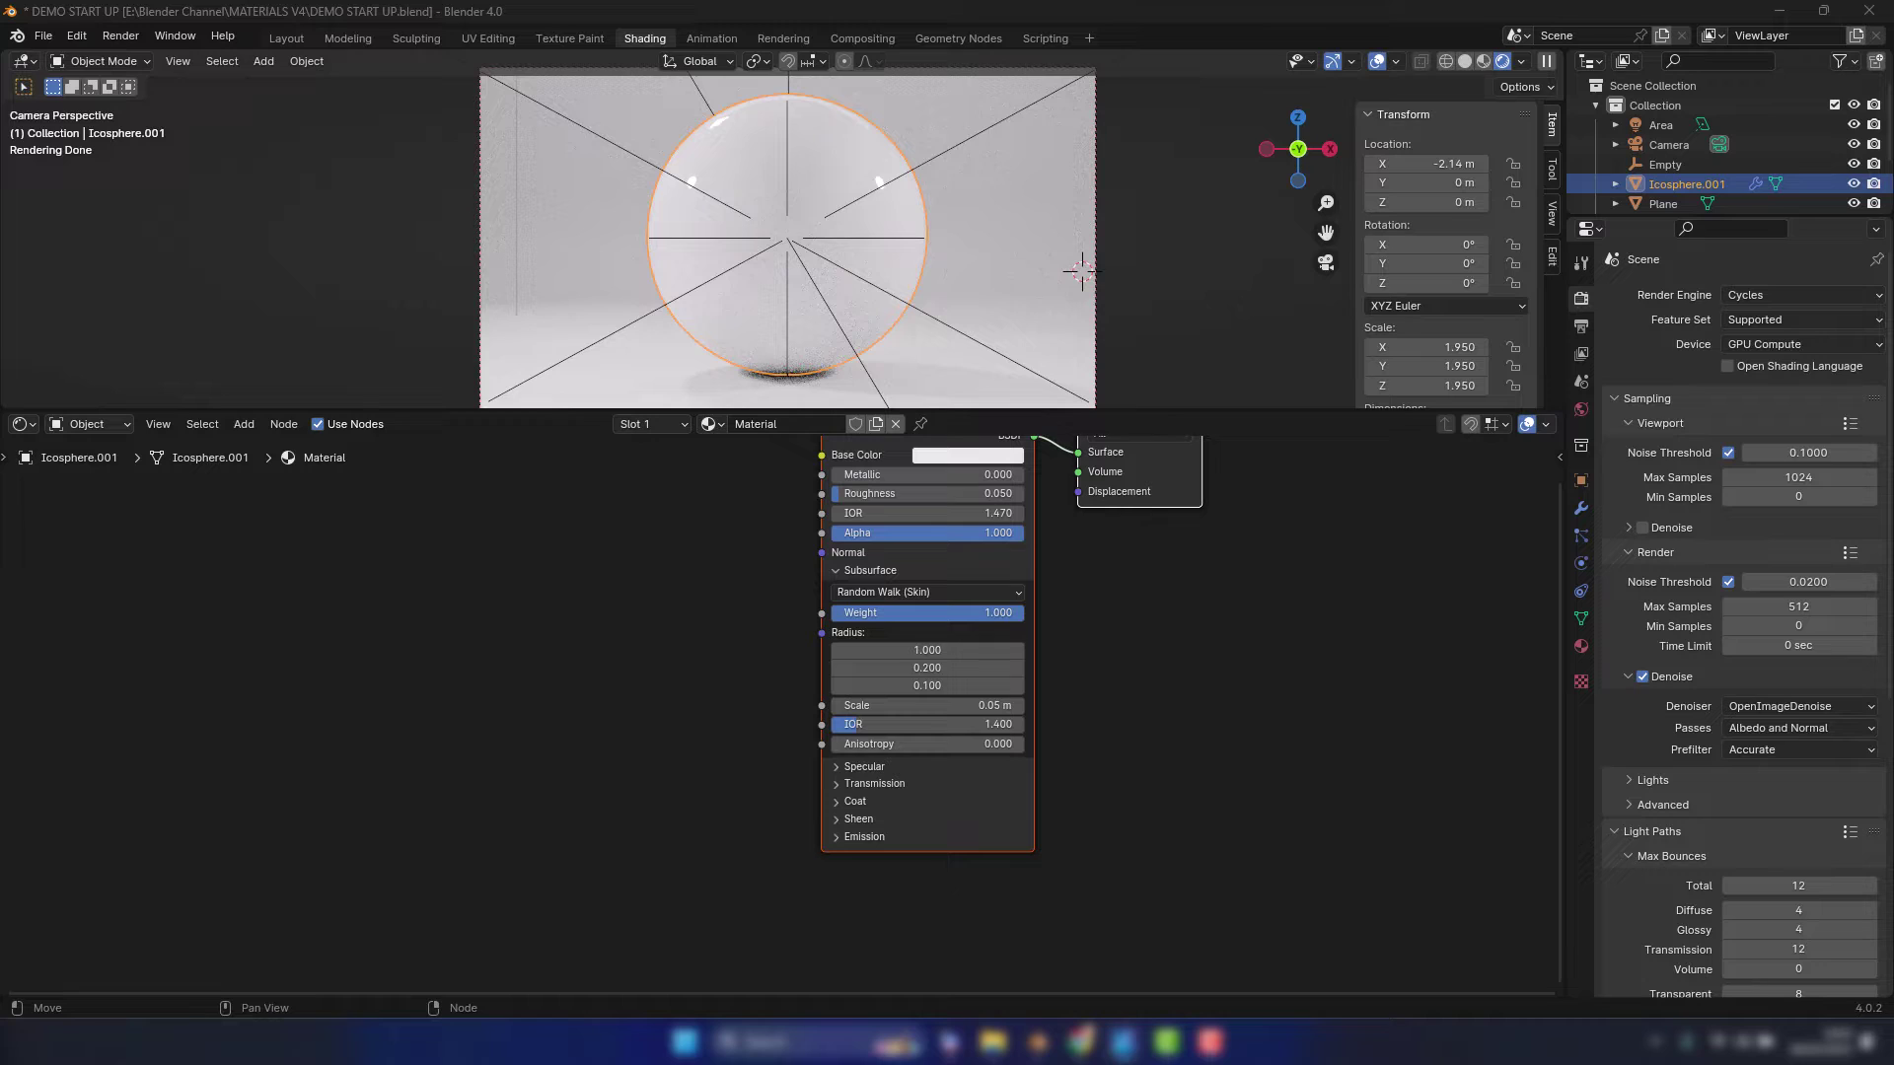
Set all three subsurface Radius values to 0.1
click(922, 650)
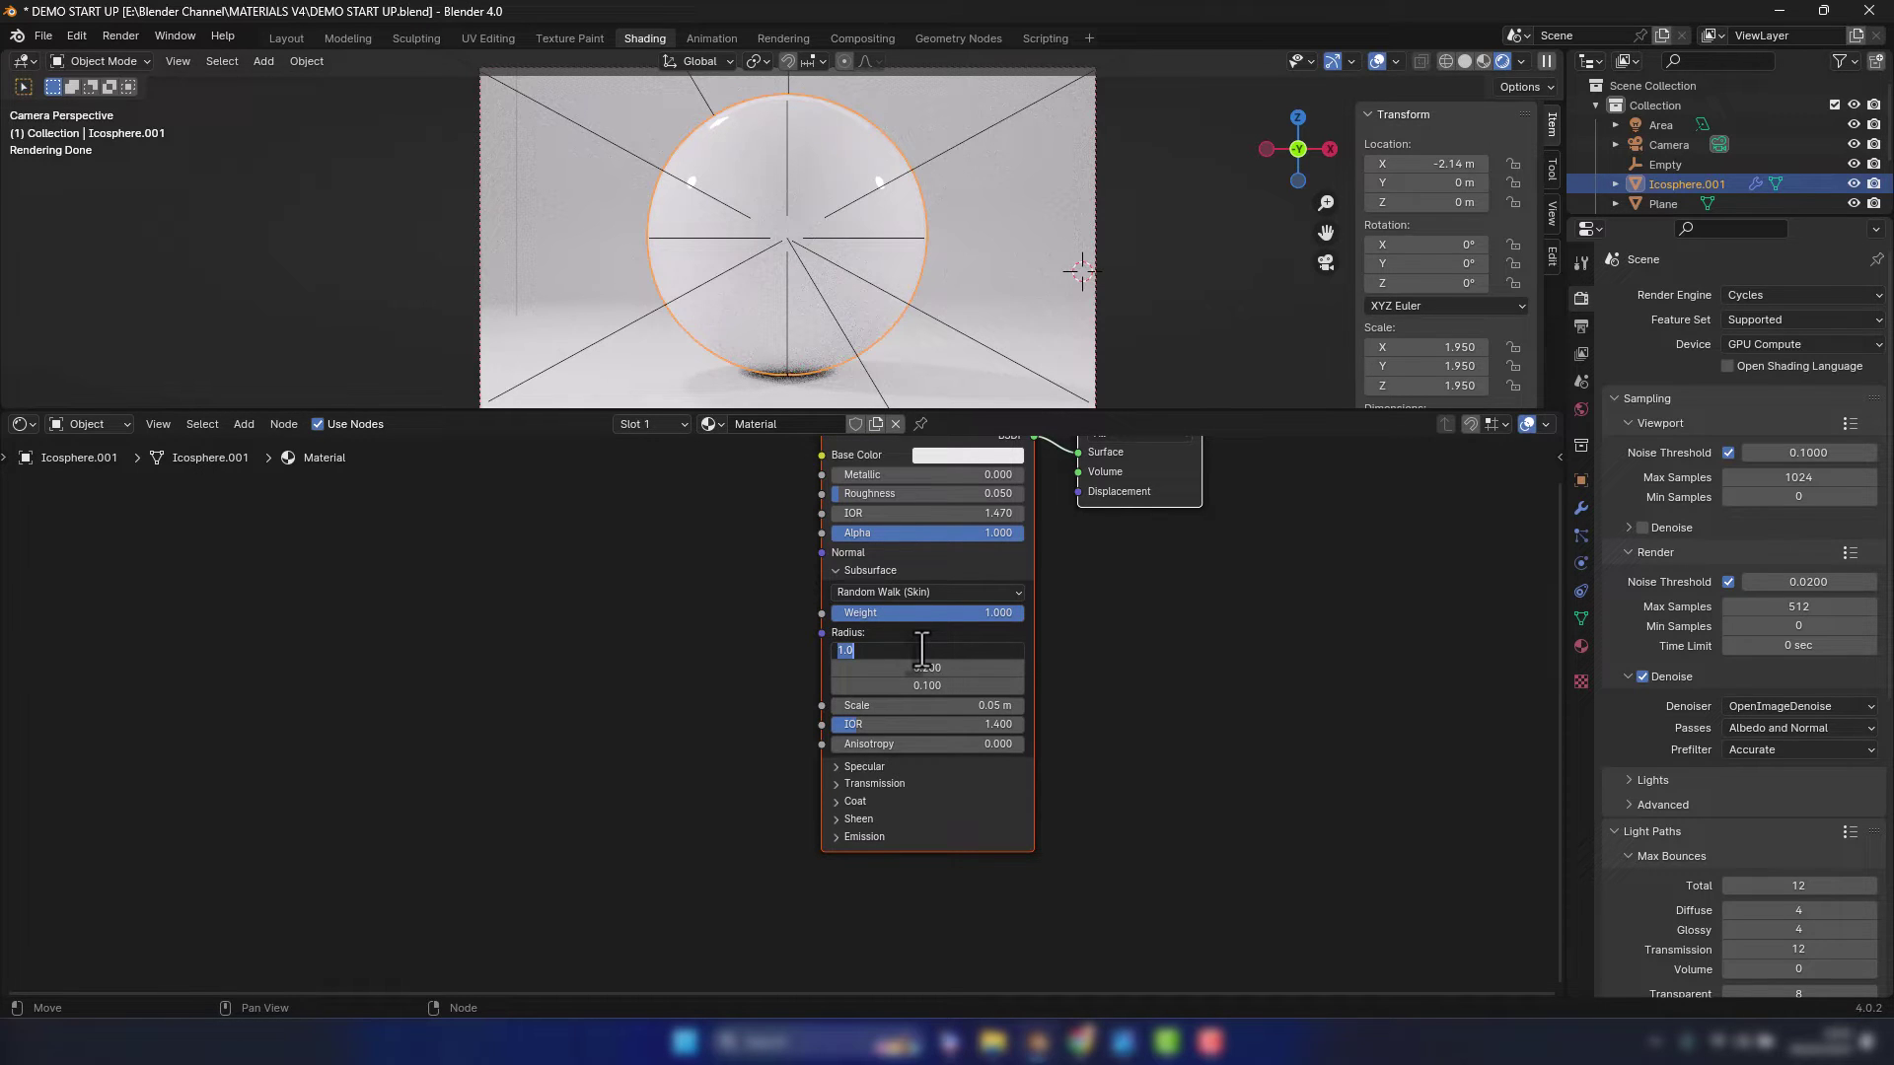
text(.1)
key(Tab)
text(.1)
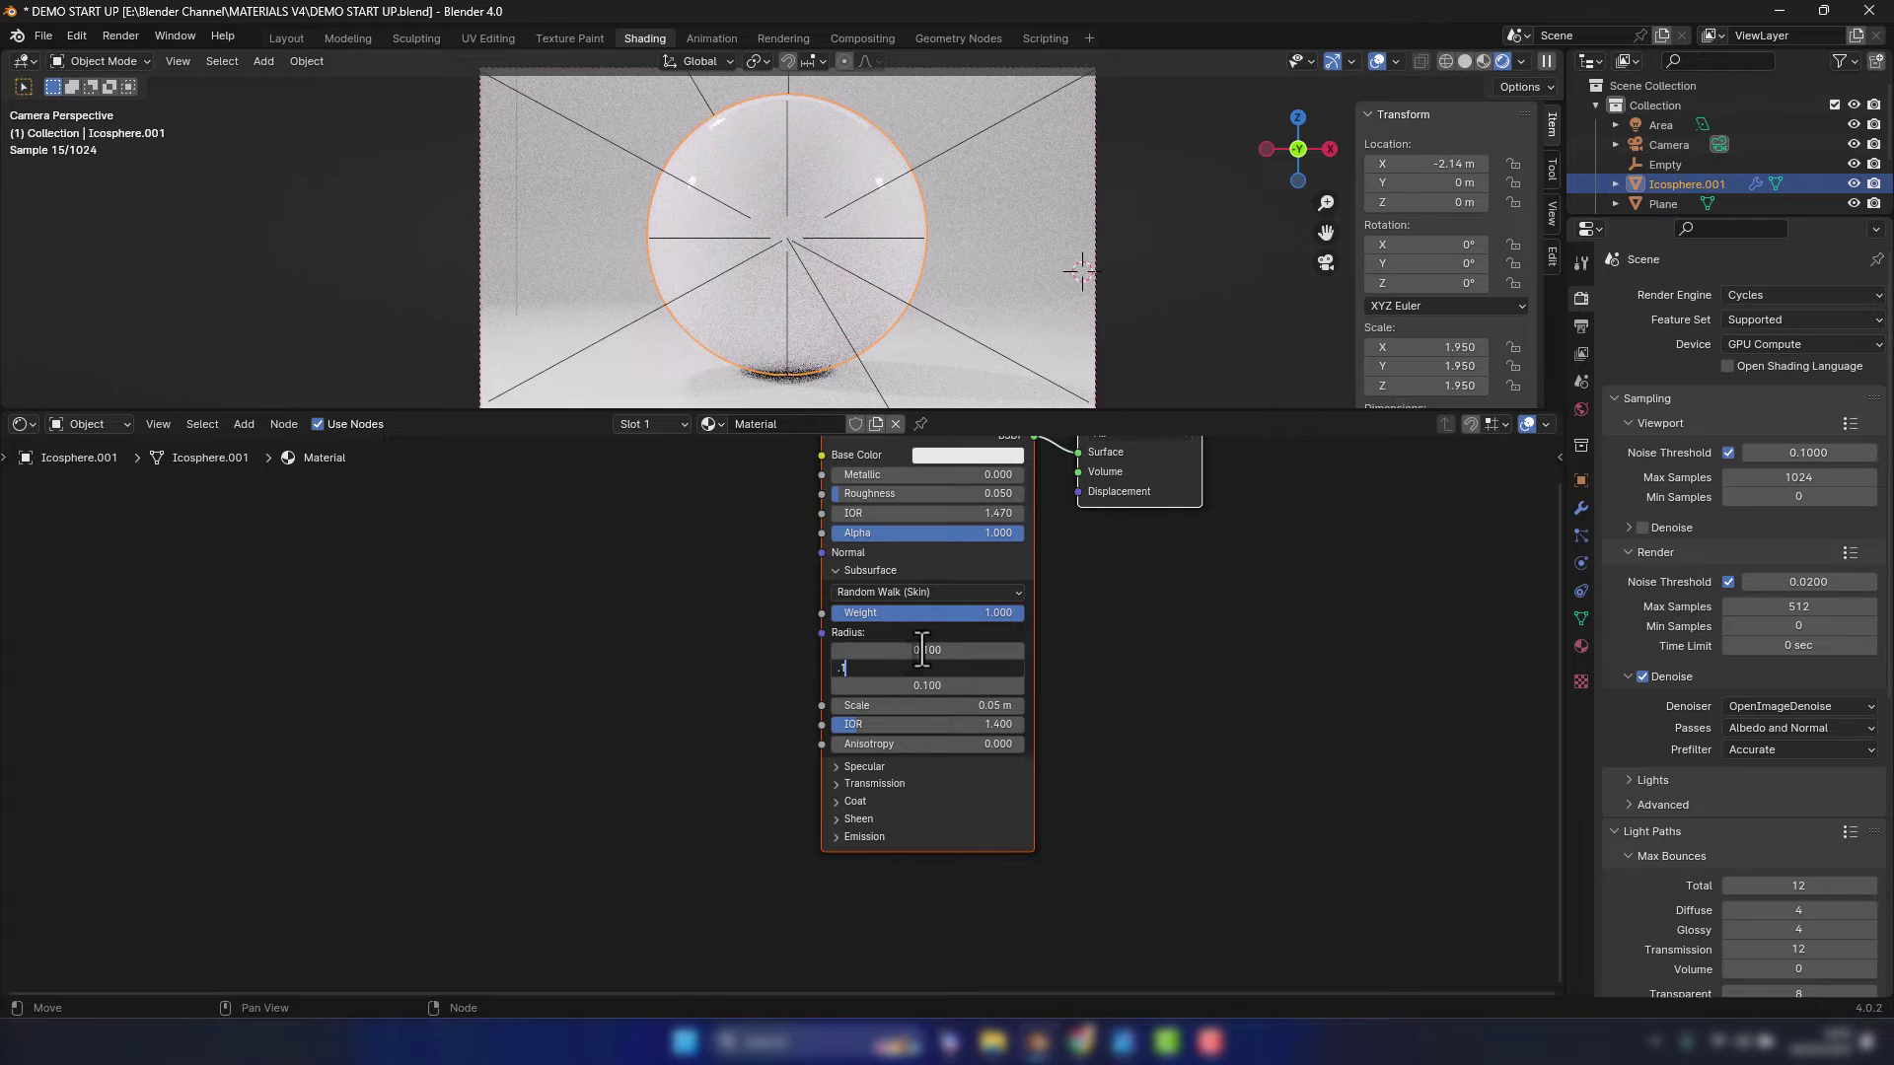
key(Tab)
text(.1)
key(Return)
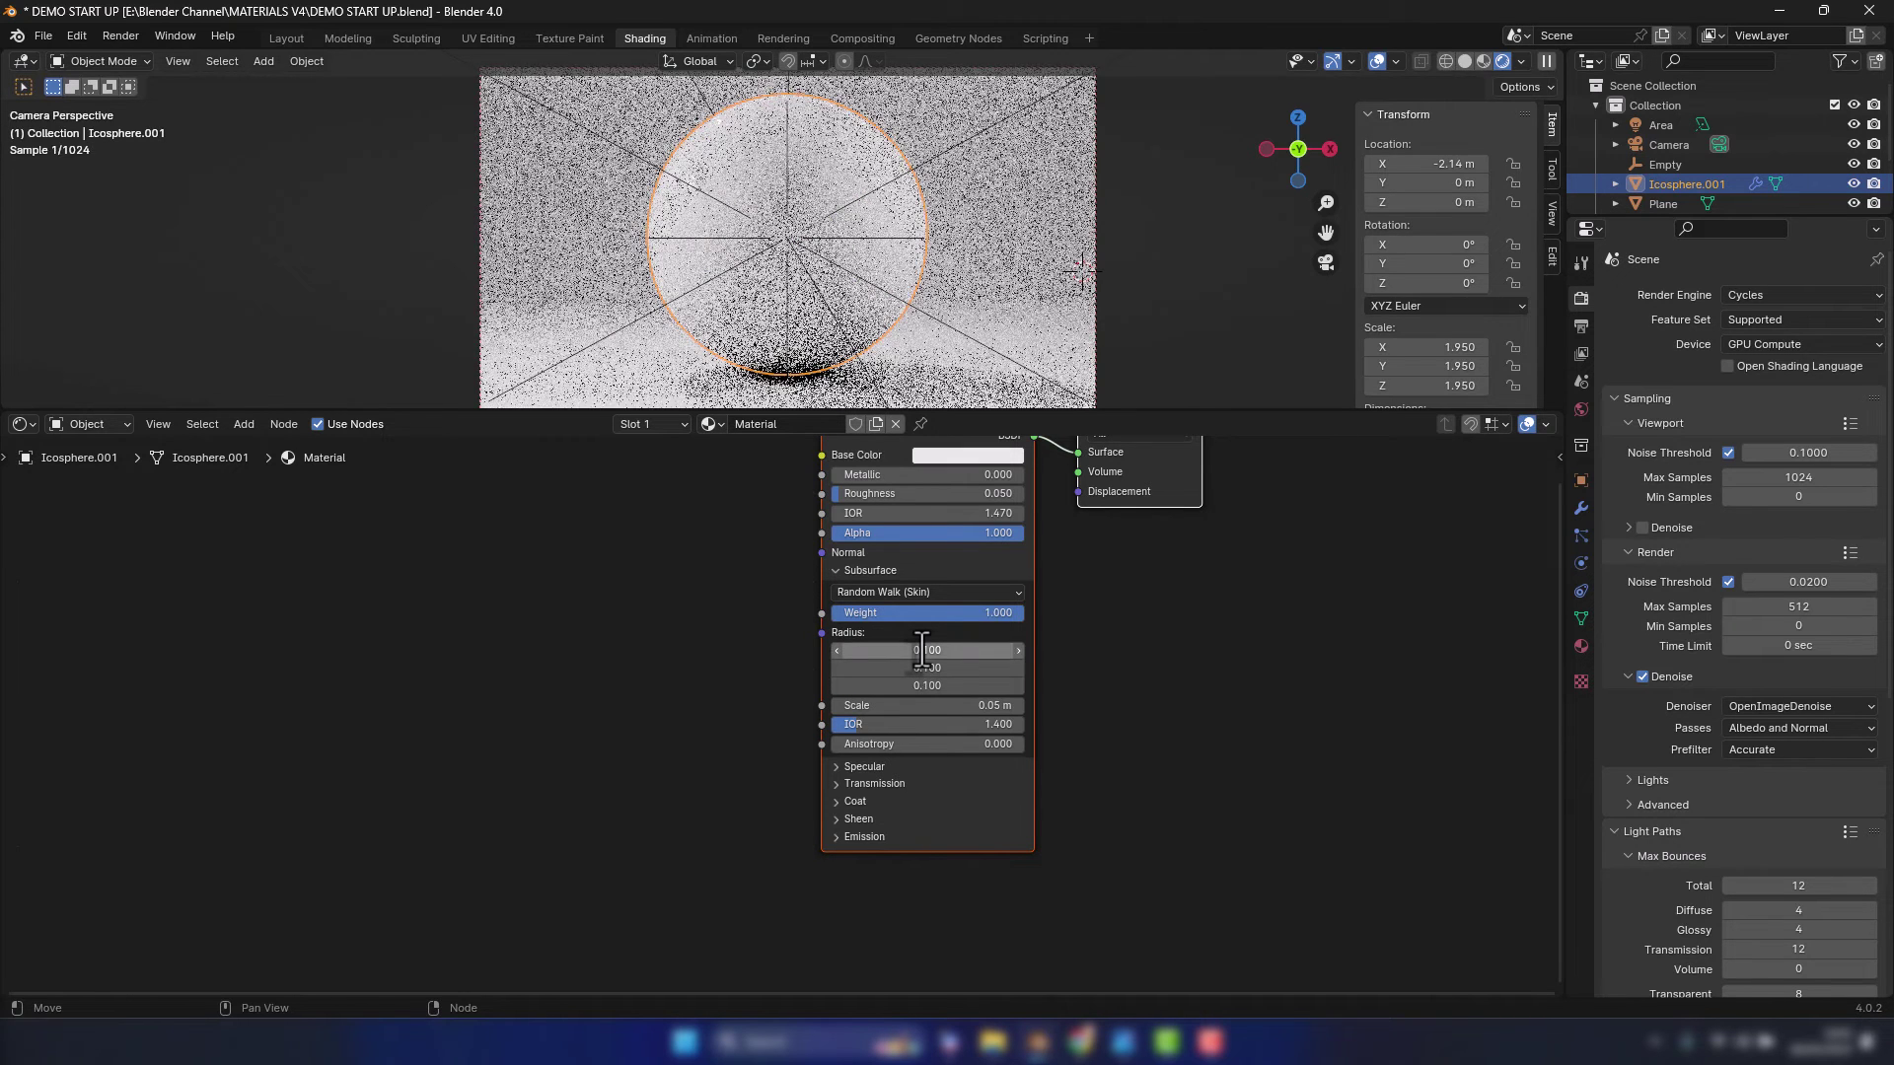
Set subsurface Scale to 0.1 m, IOR to 1.47 and Anisotropy to 0.2
middle_drag(1073, 722, 1078, 676)
double_click(991, 655)
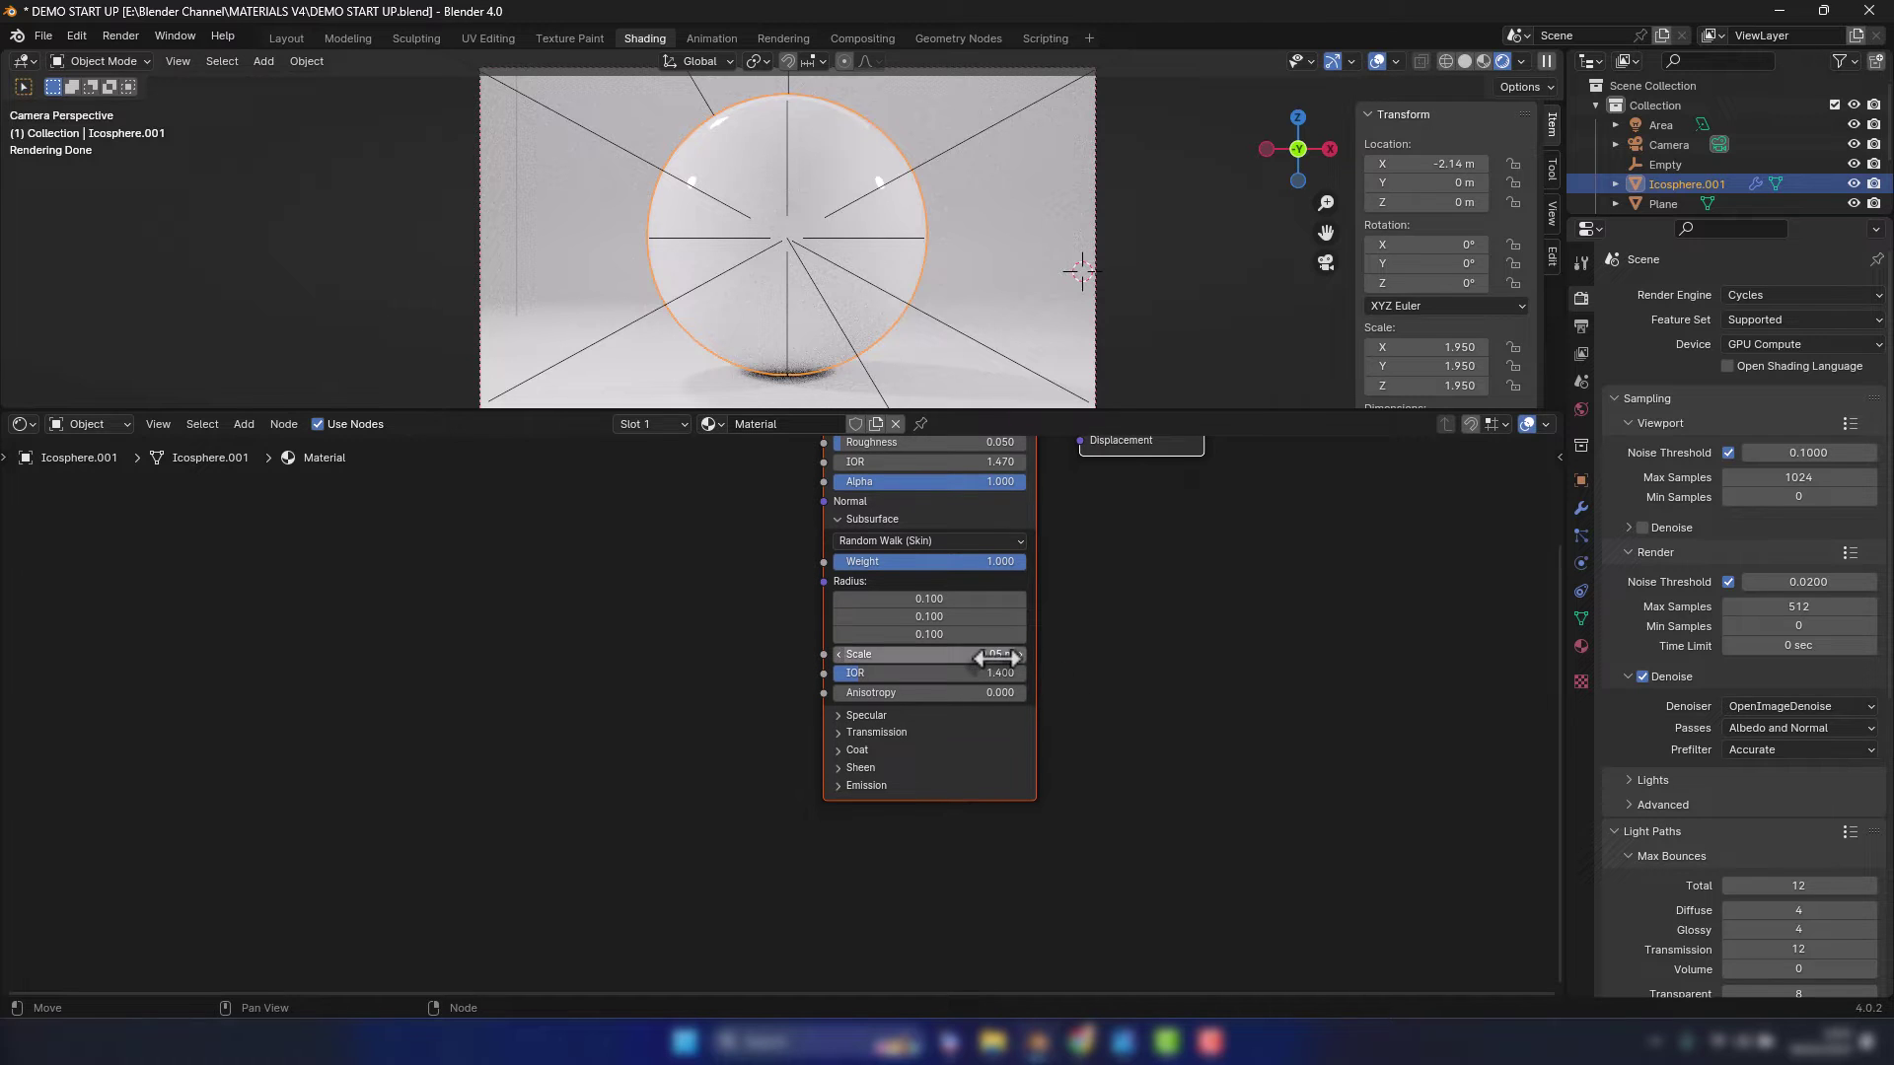
text(.1)
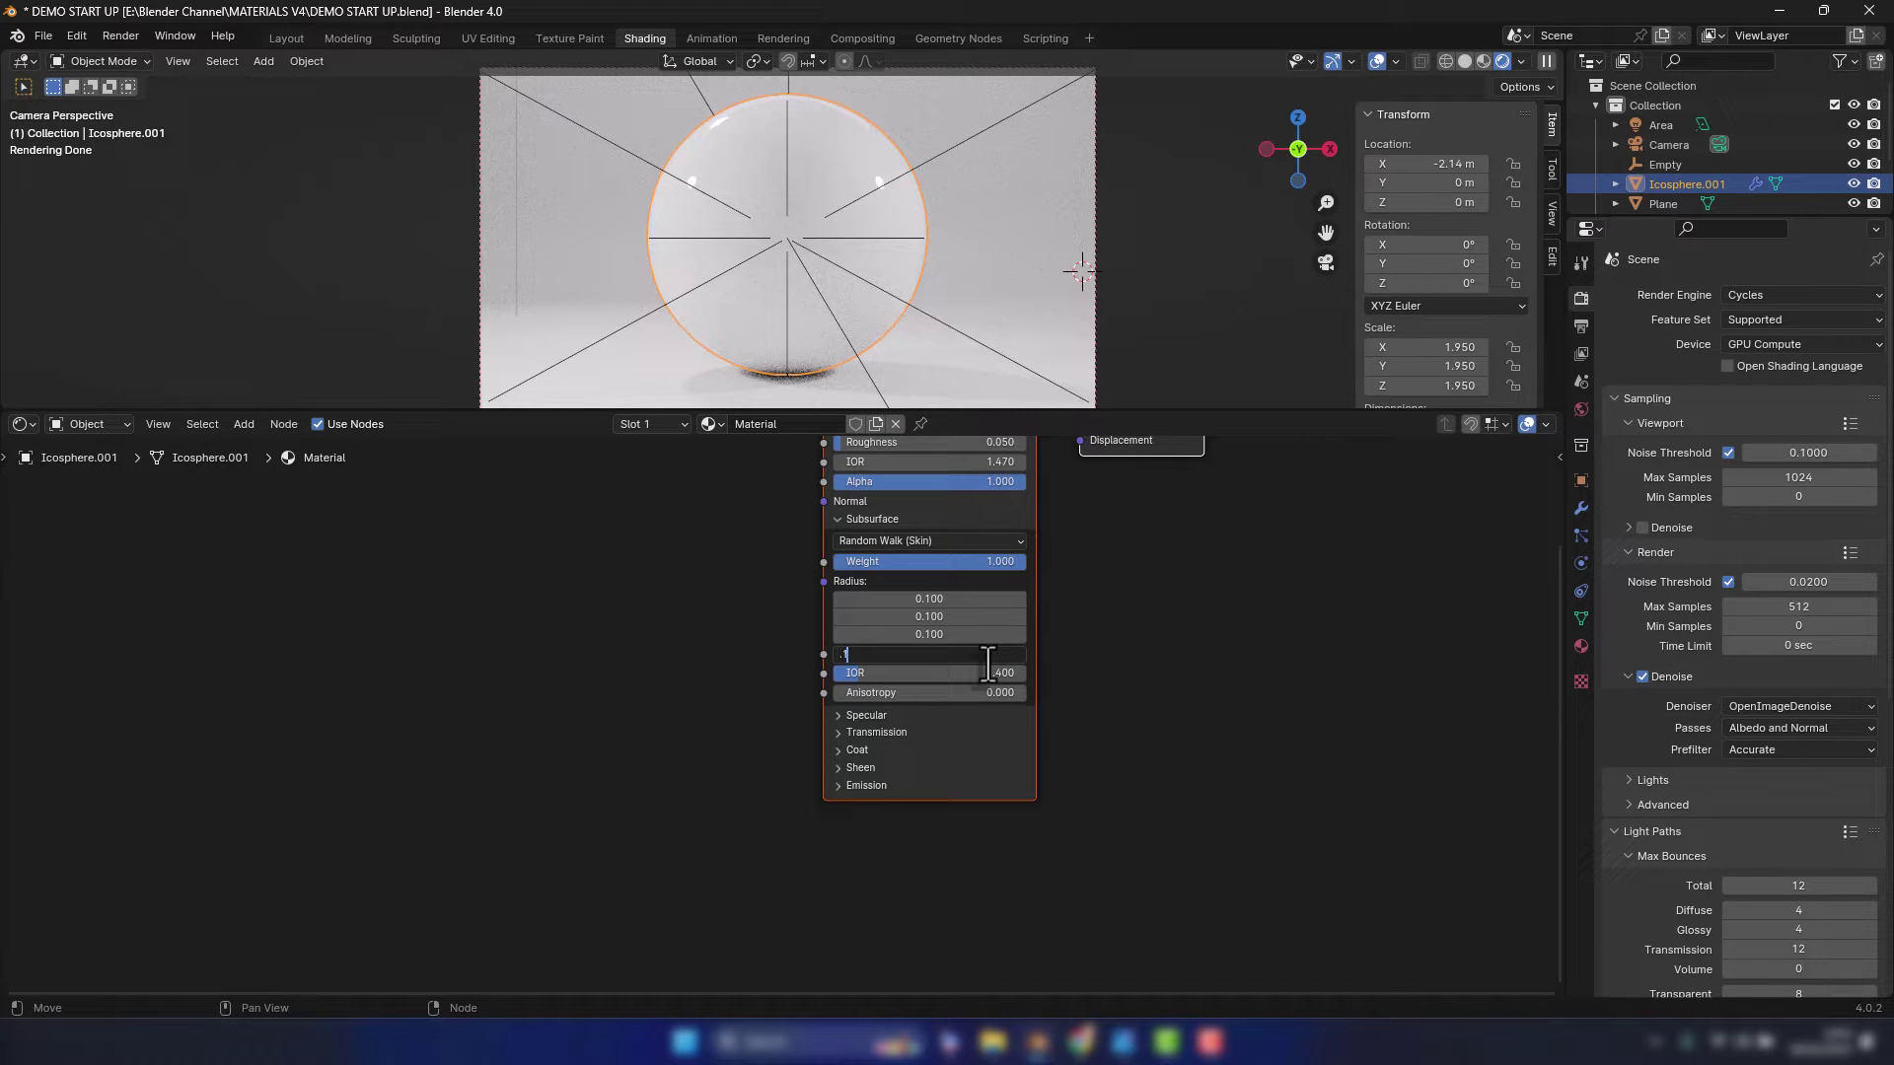
key(Tab)
text(1.47)
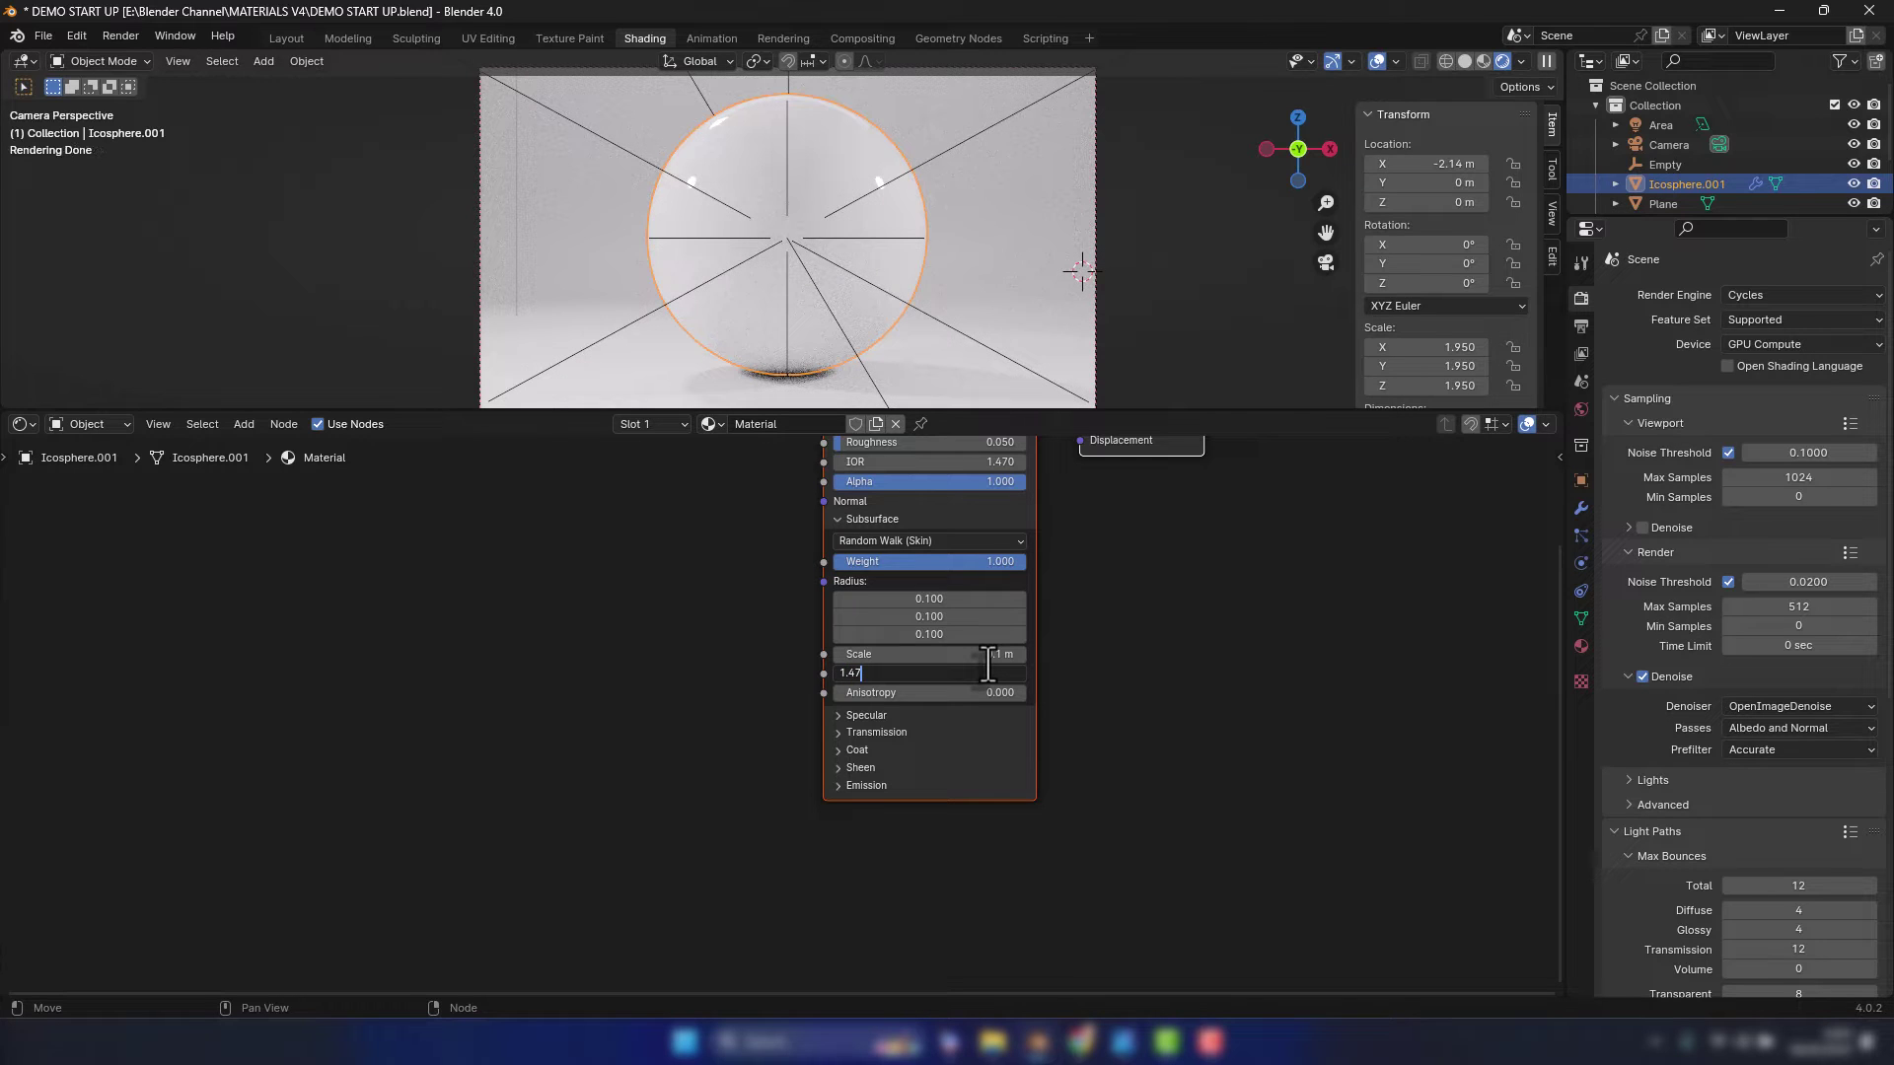
key(Tab)
text(.2)
key(Return)
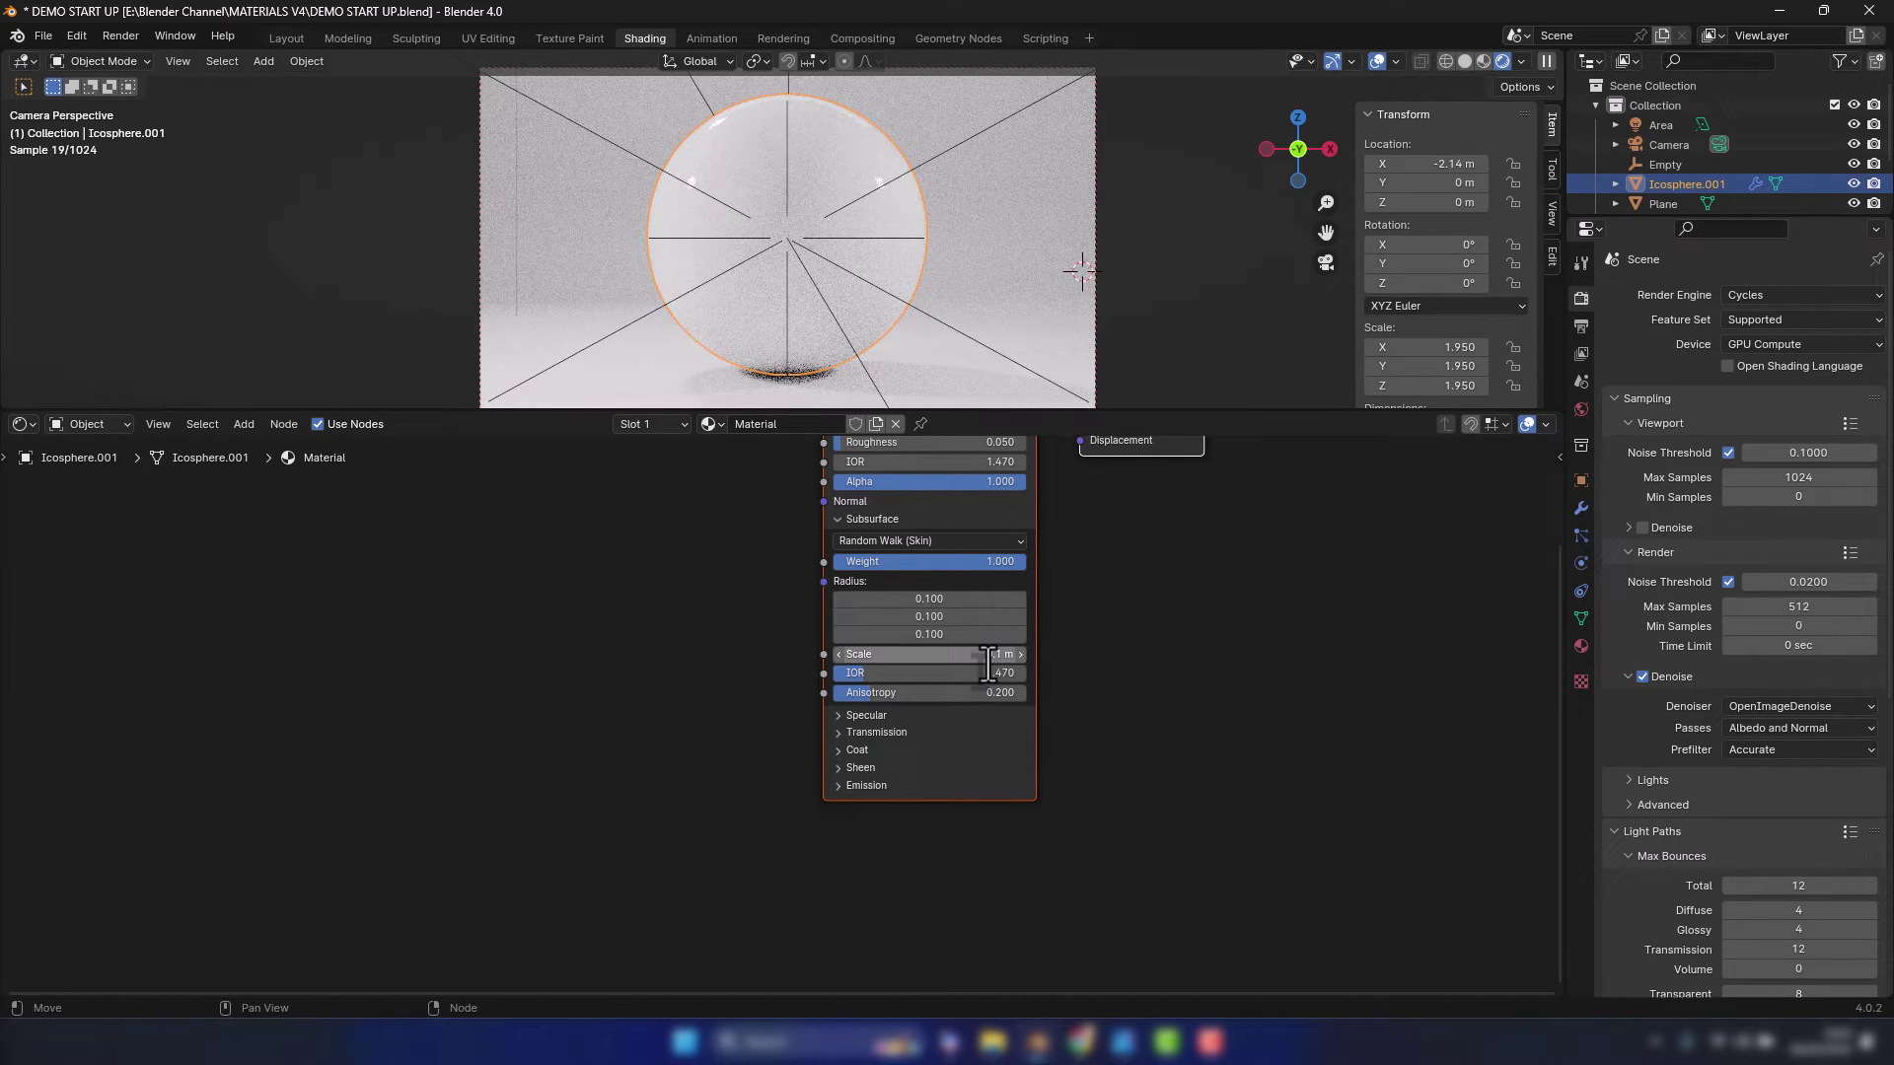
middle_drag(1117, 757, 1116, 647)
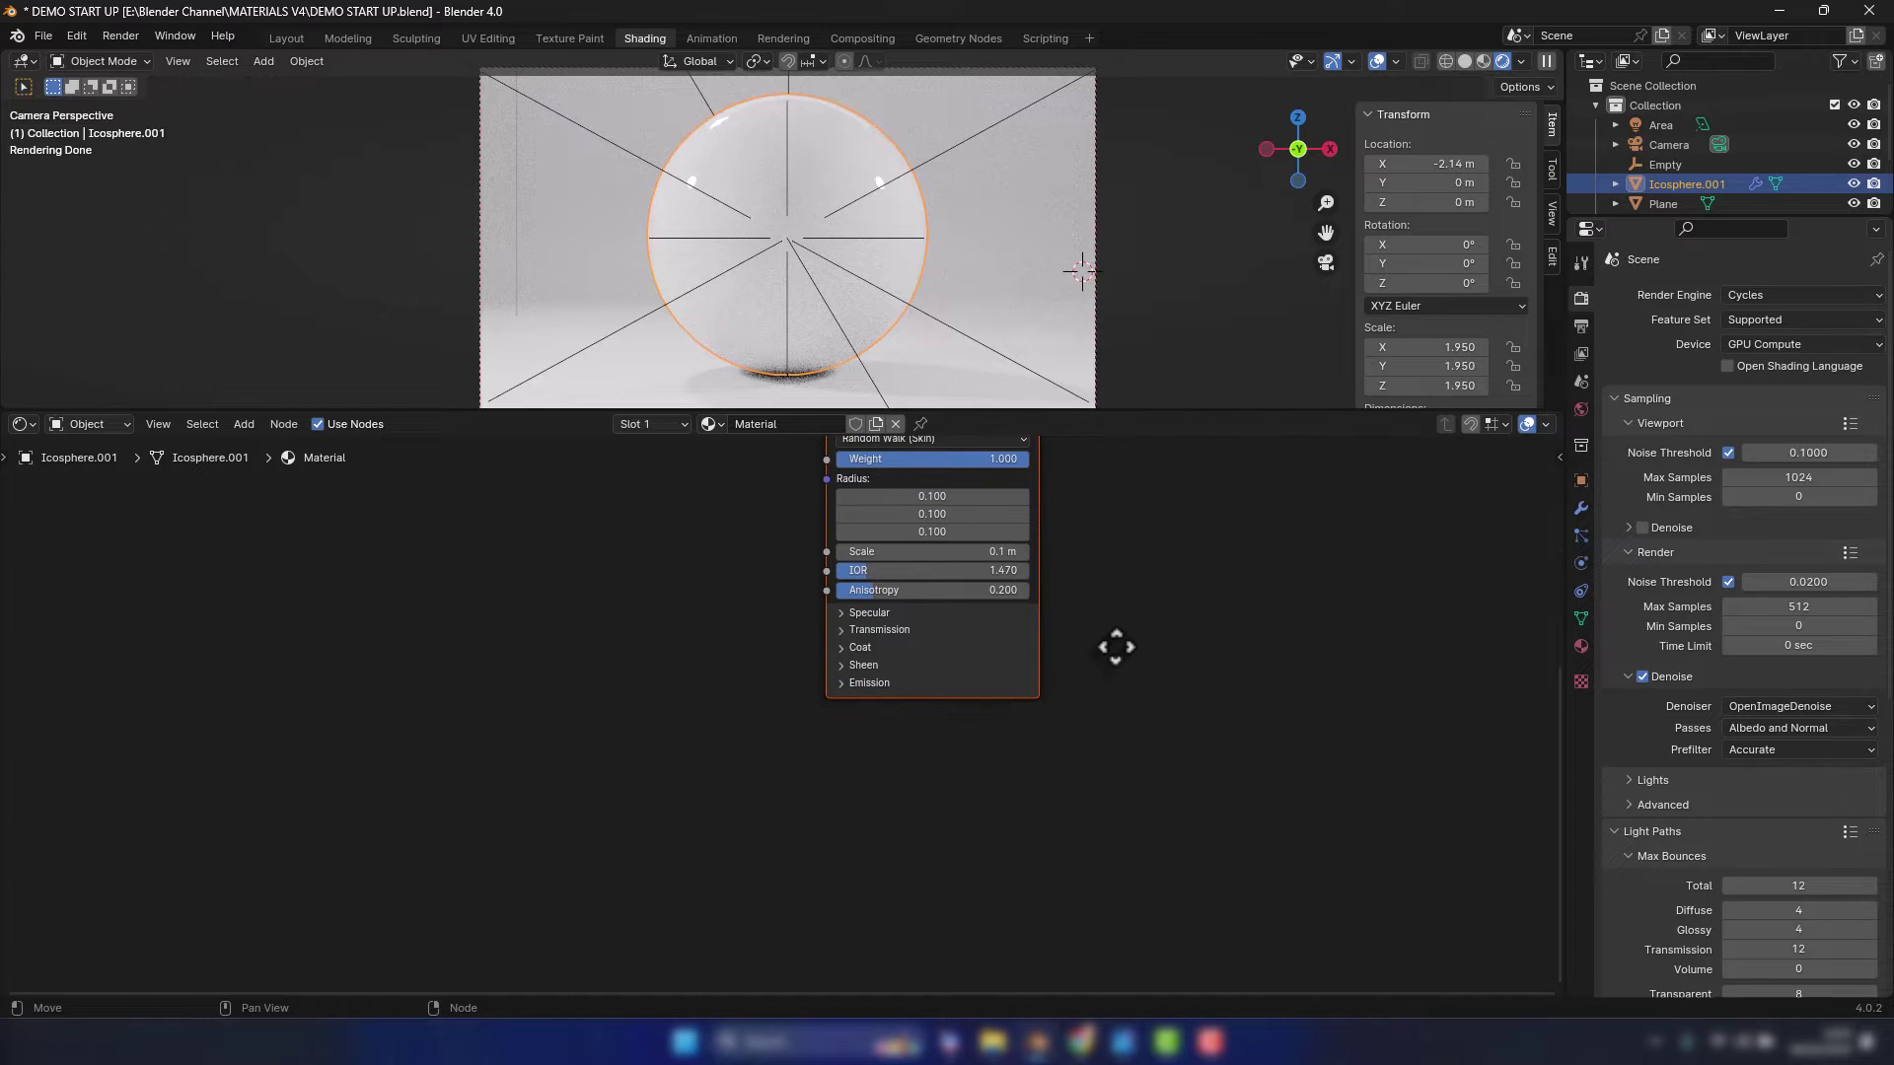
click(886, 613)
click(902, 635)
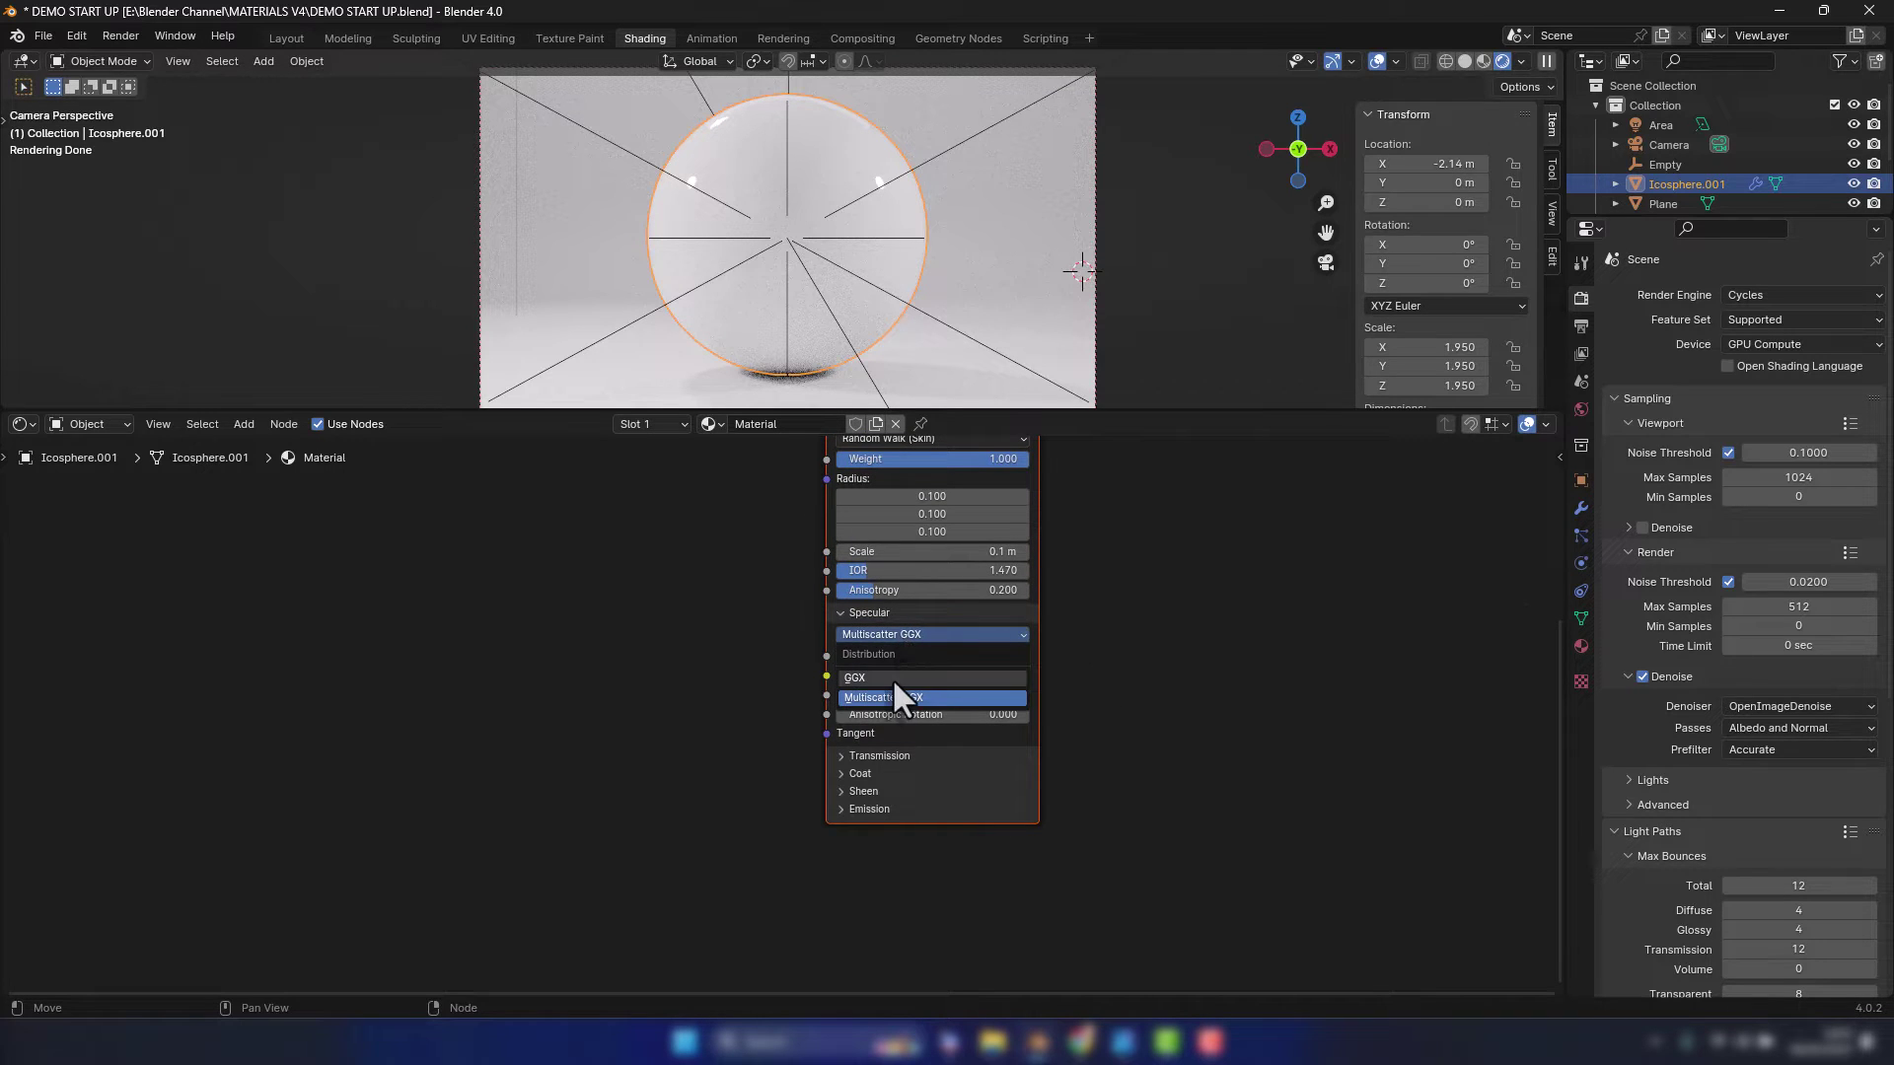
click(892, 678)
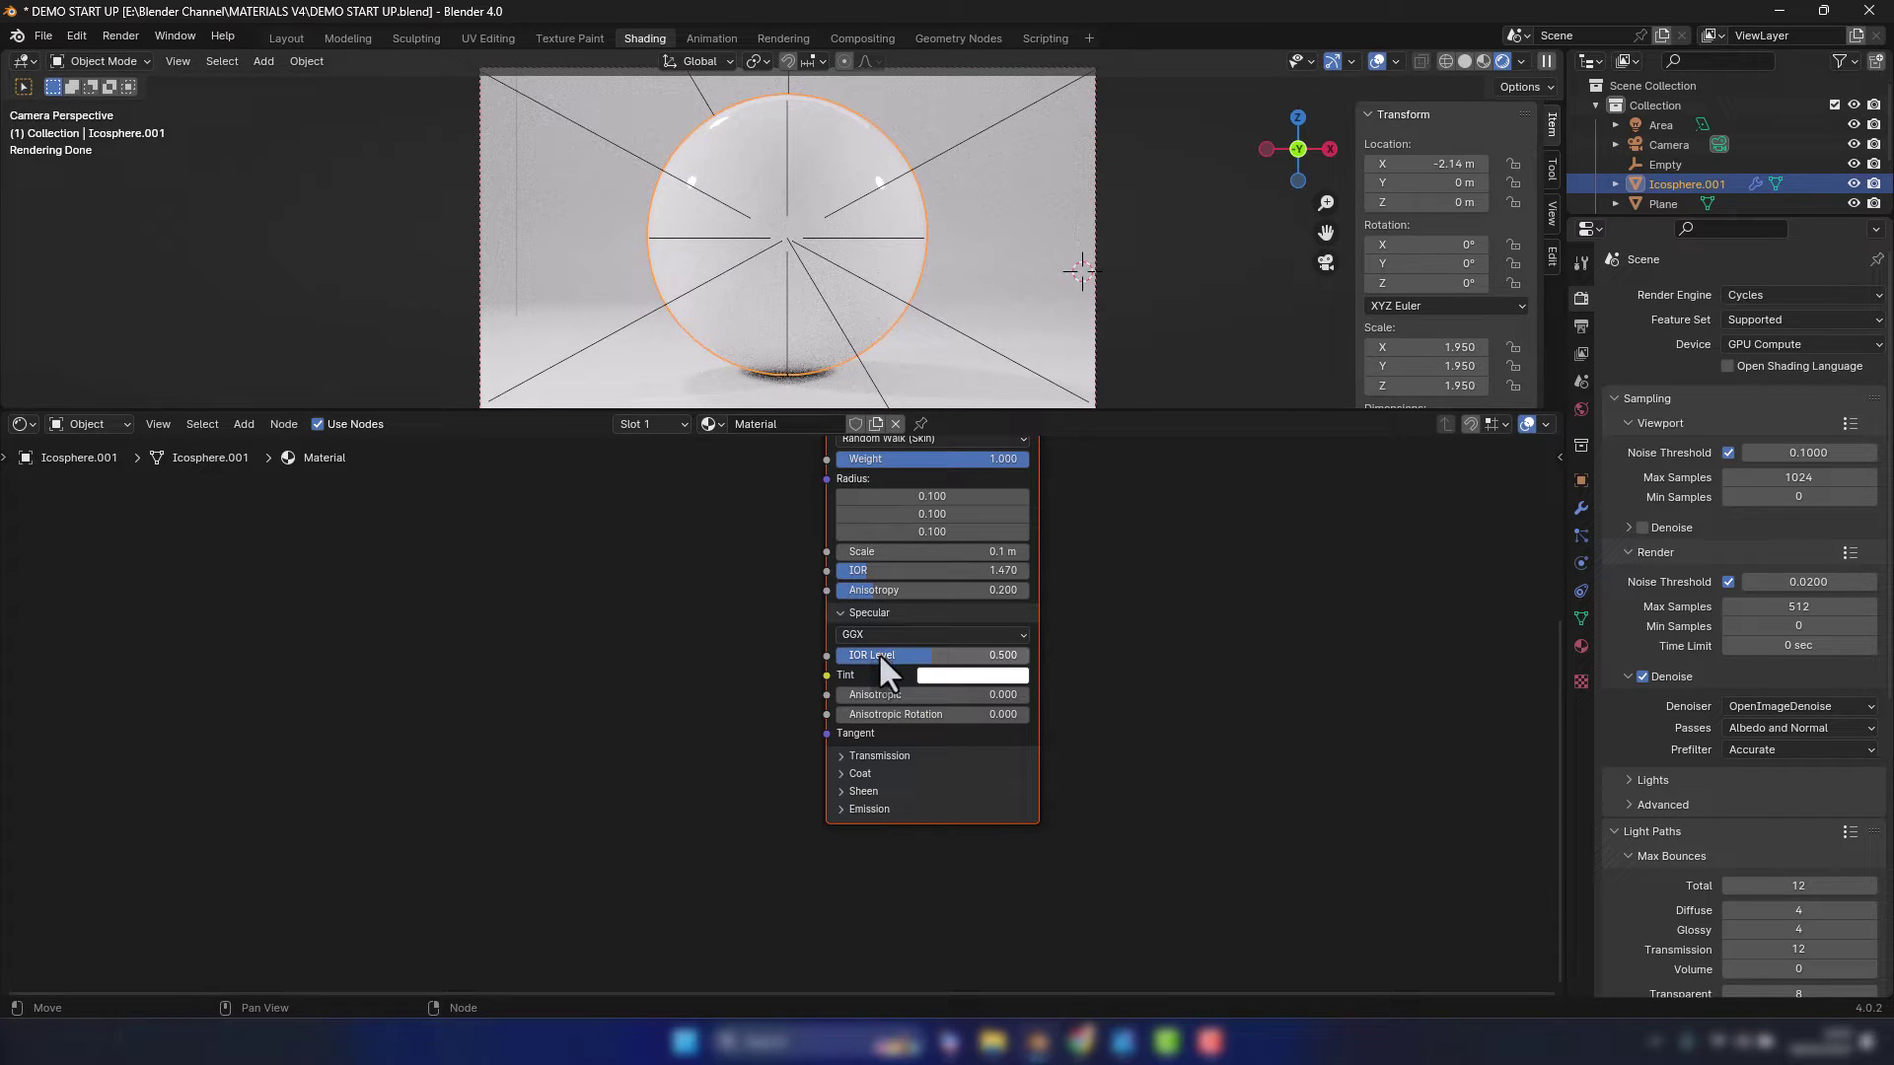
click(876, 639)
click(874, 638)
drag(873, 654, 1025, 654)
click(968, 676)
drag(971, 614, 1075, 613)
click(925, 673)
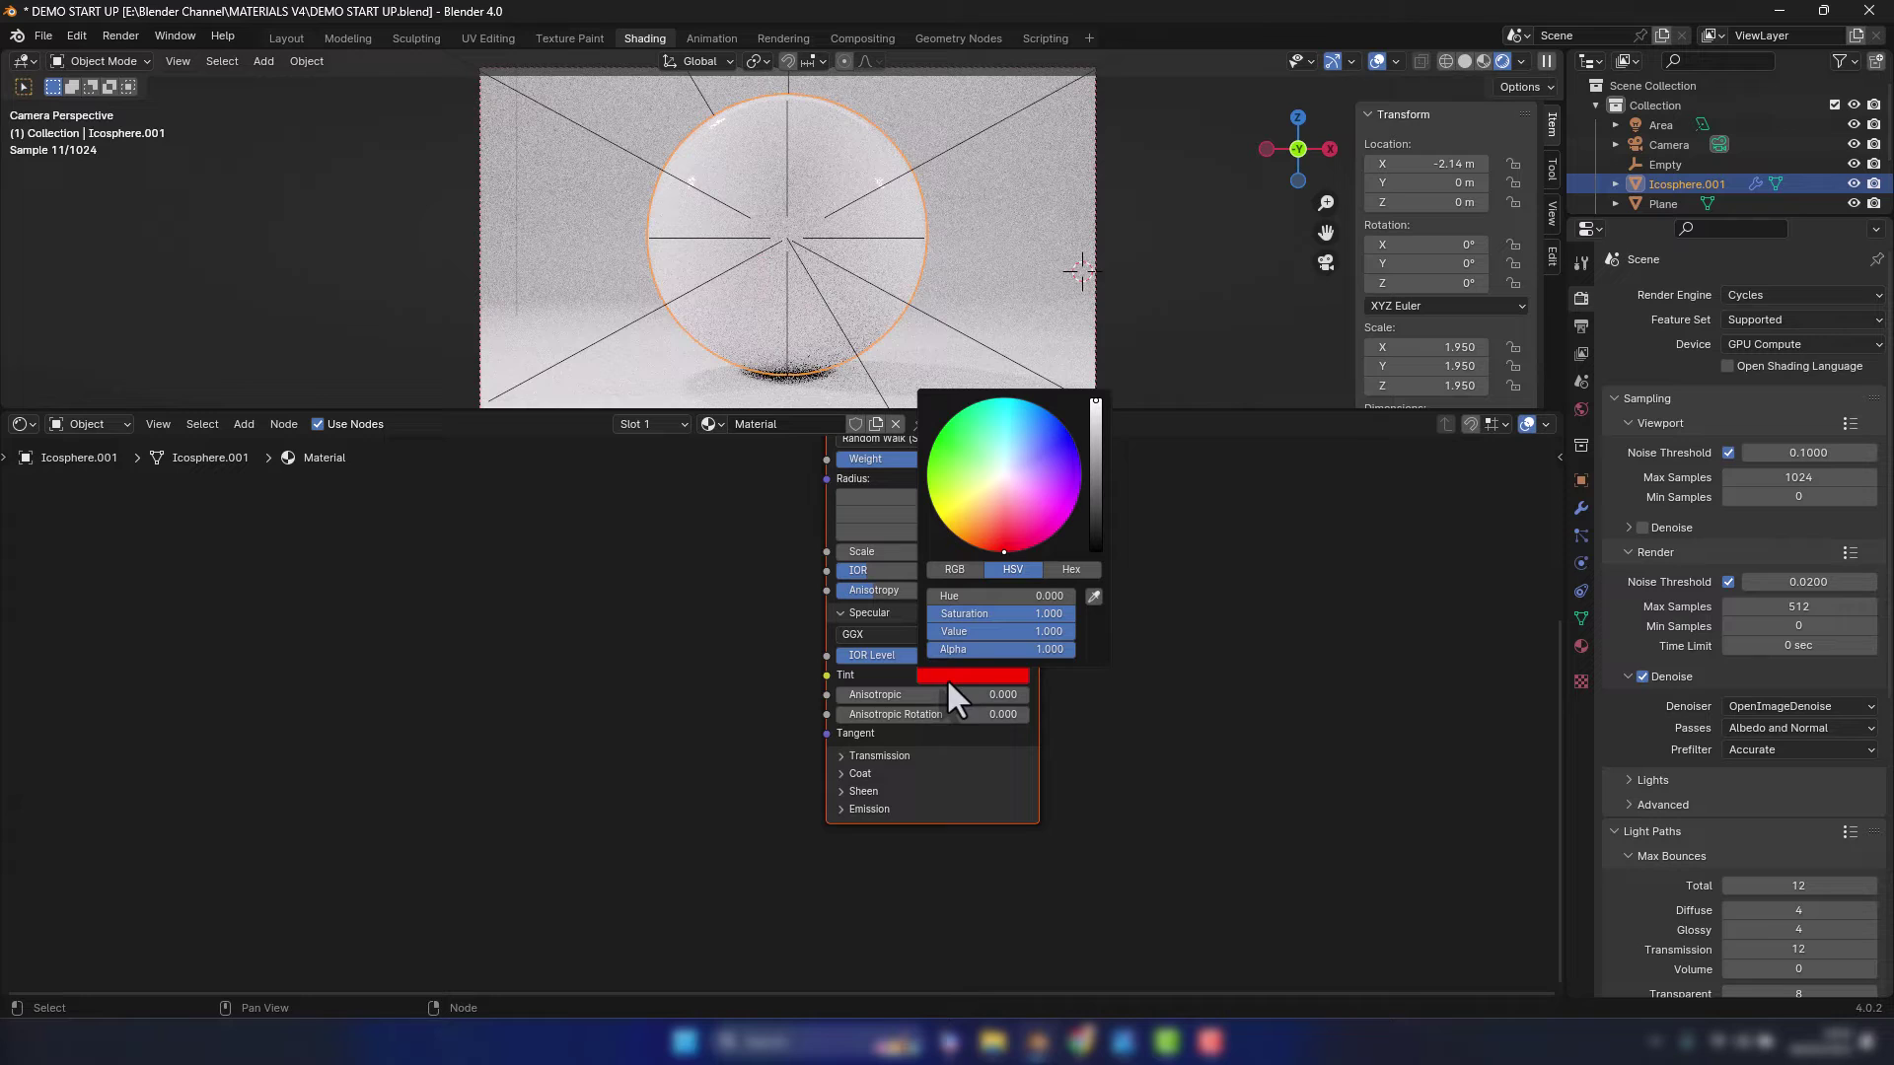
drag(980, 615, 927, 614)
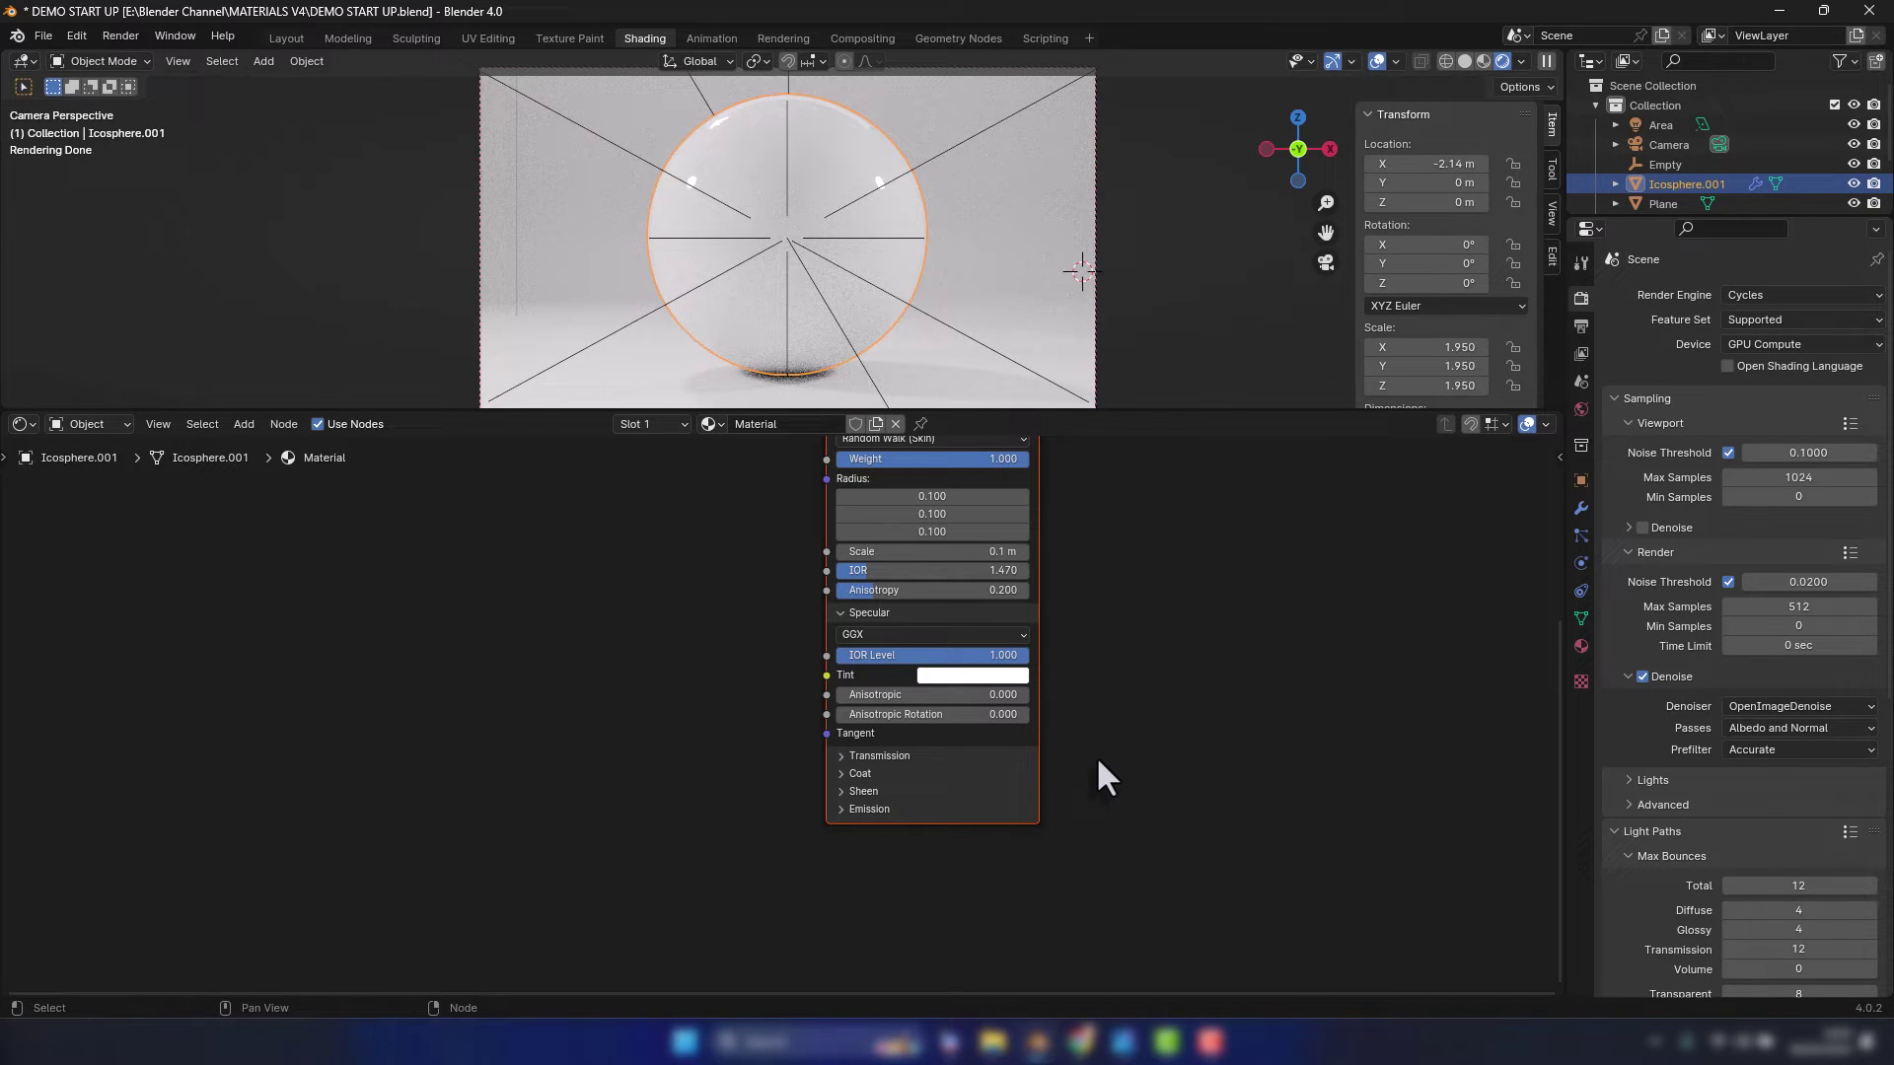
click(881, 755)
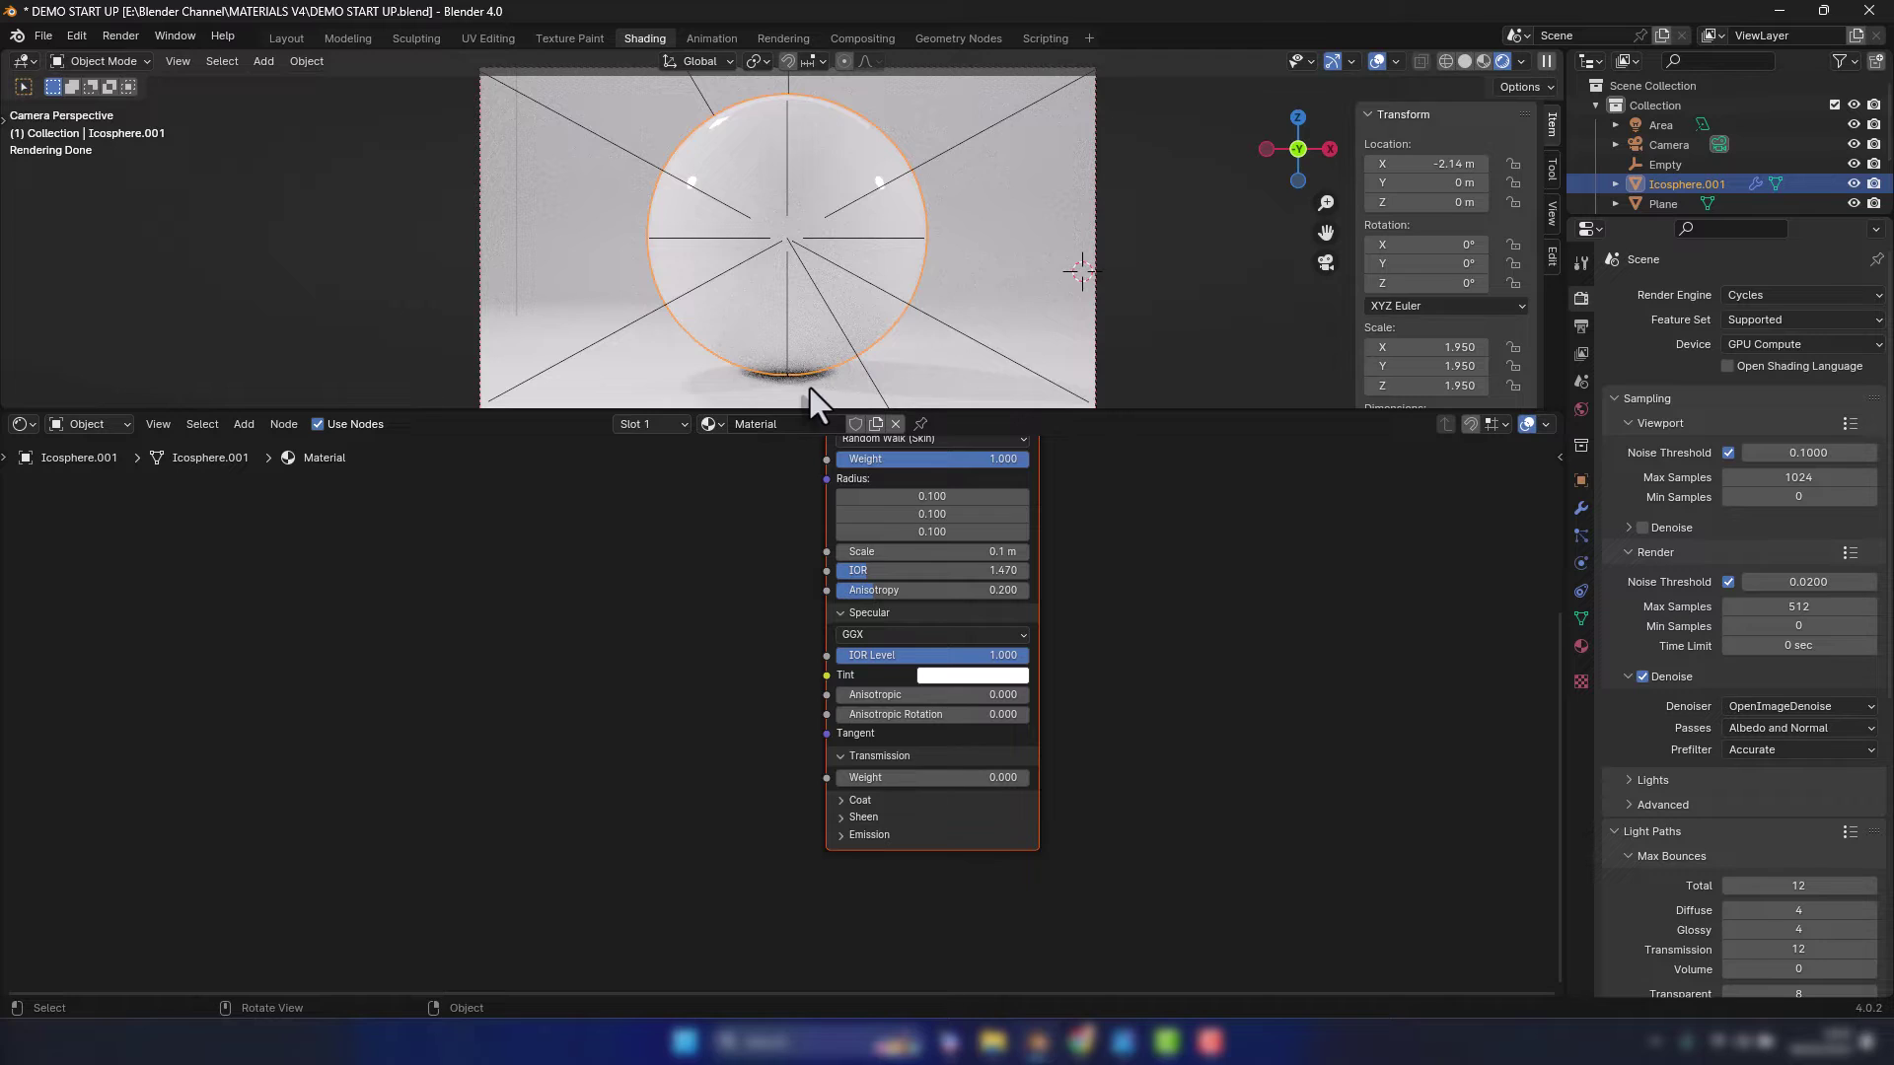
click(881, 755)
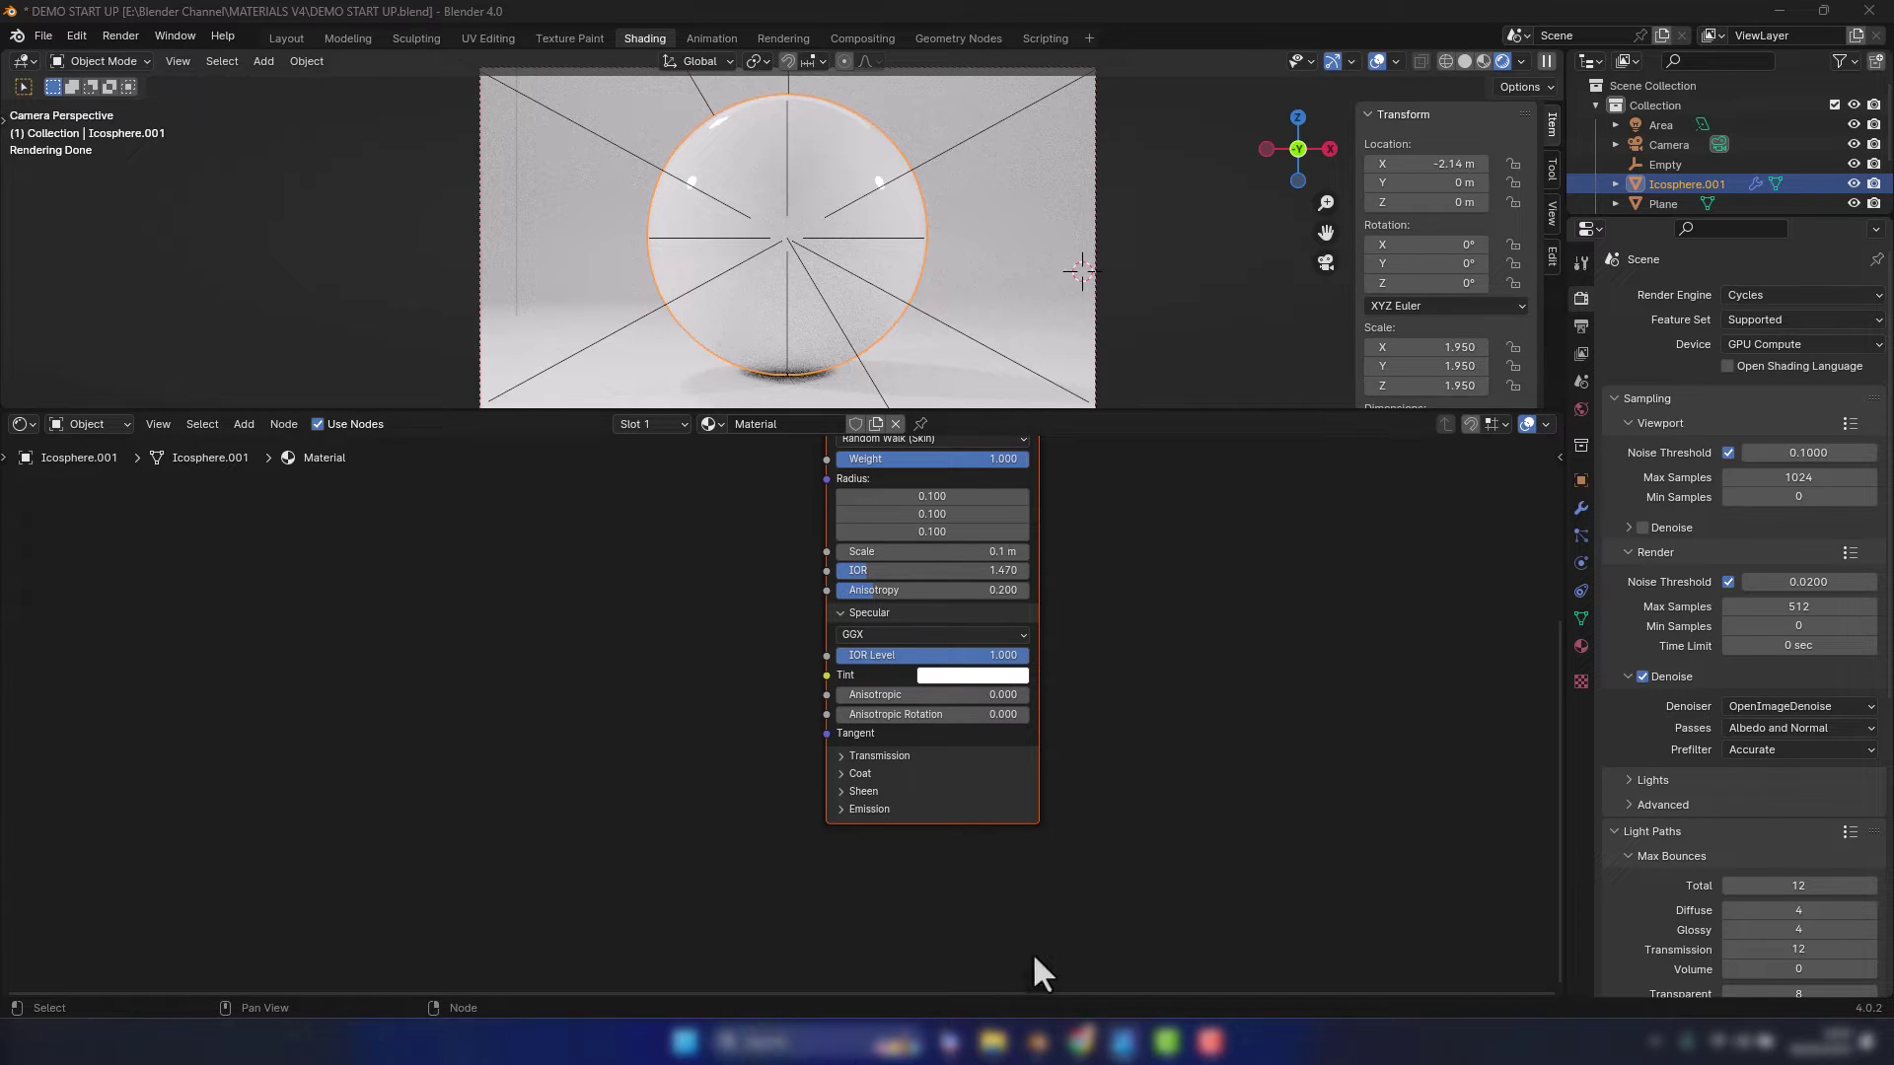
Give the material a Coat with weight 0.25 and roughness 0.05
click(862, 773)
double_click(898, 795)
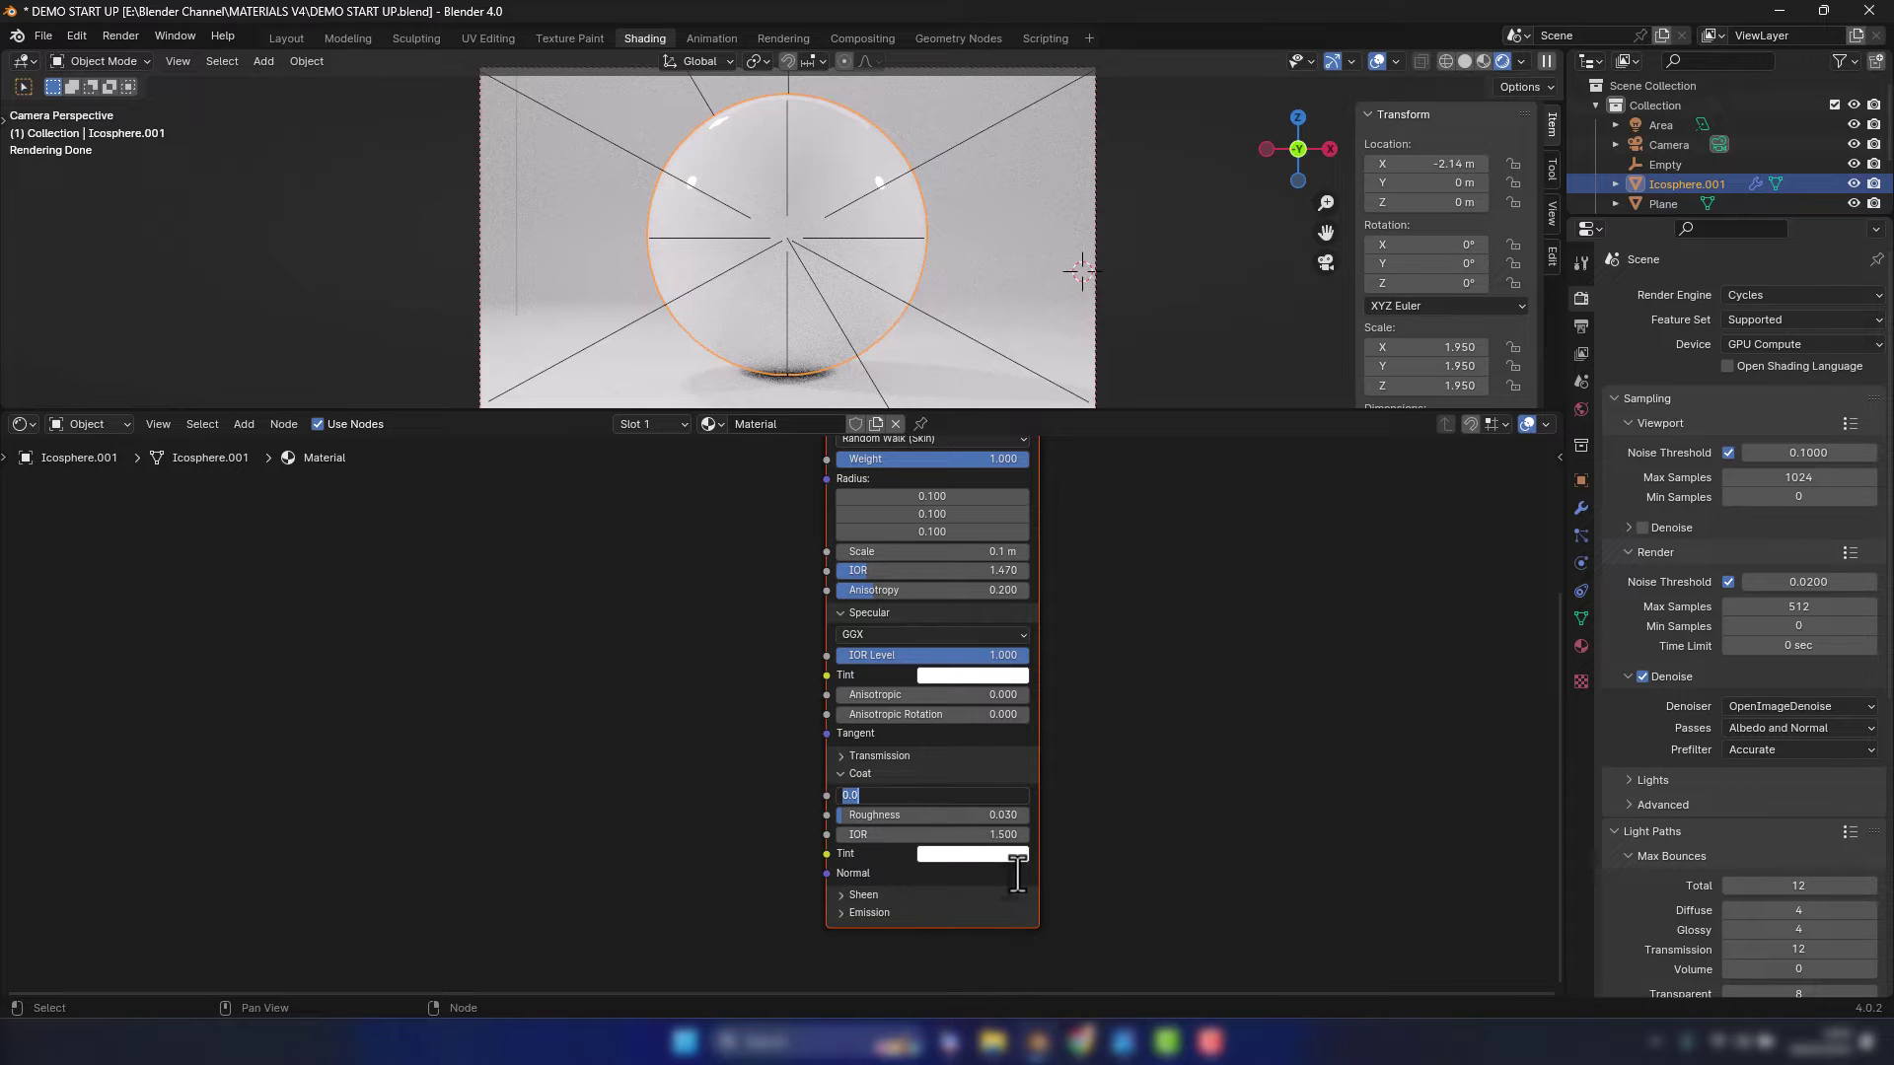
key(BackSpace)
key(Tab)
text(.05)
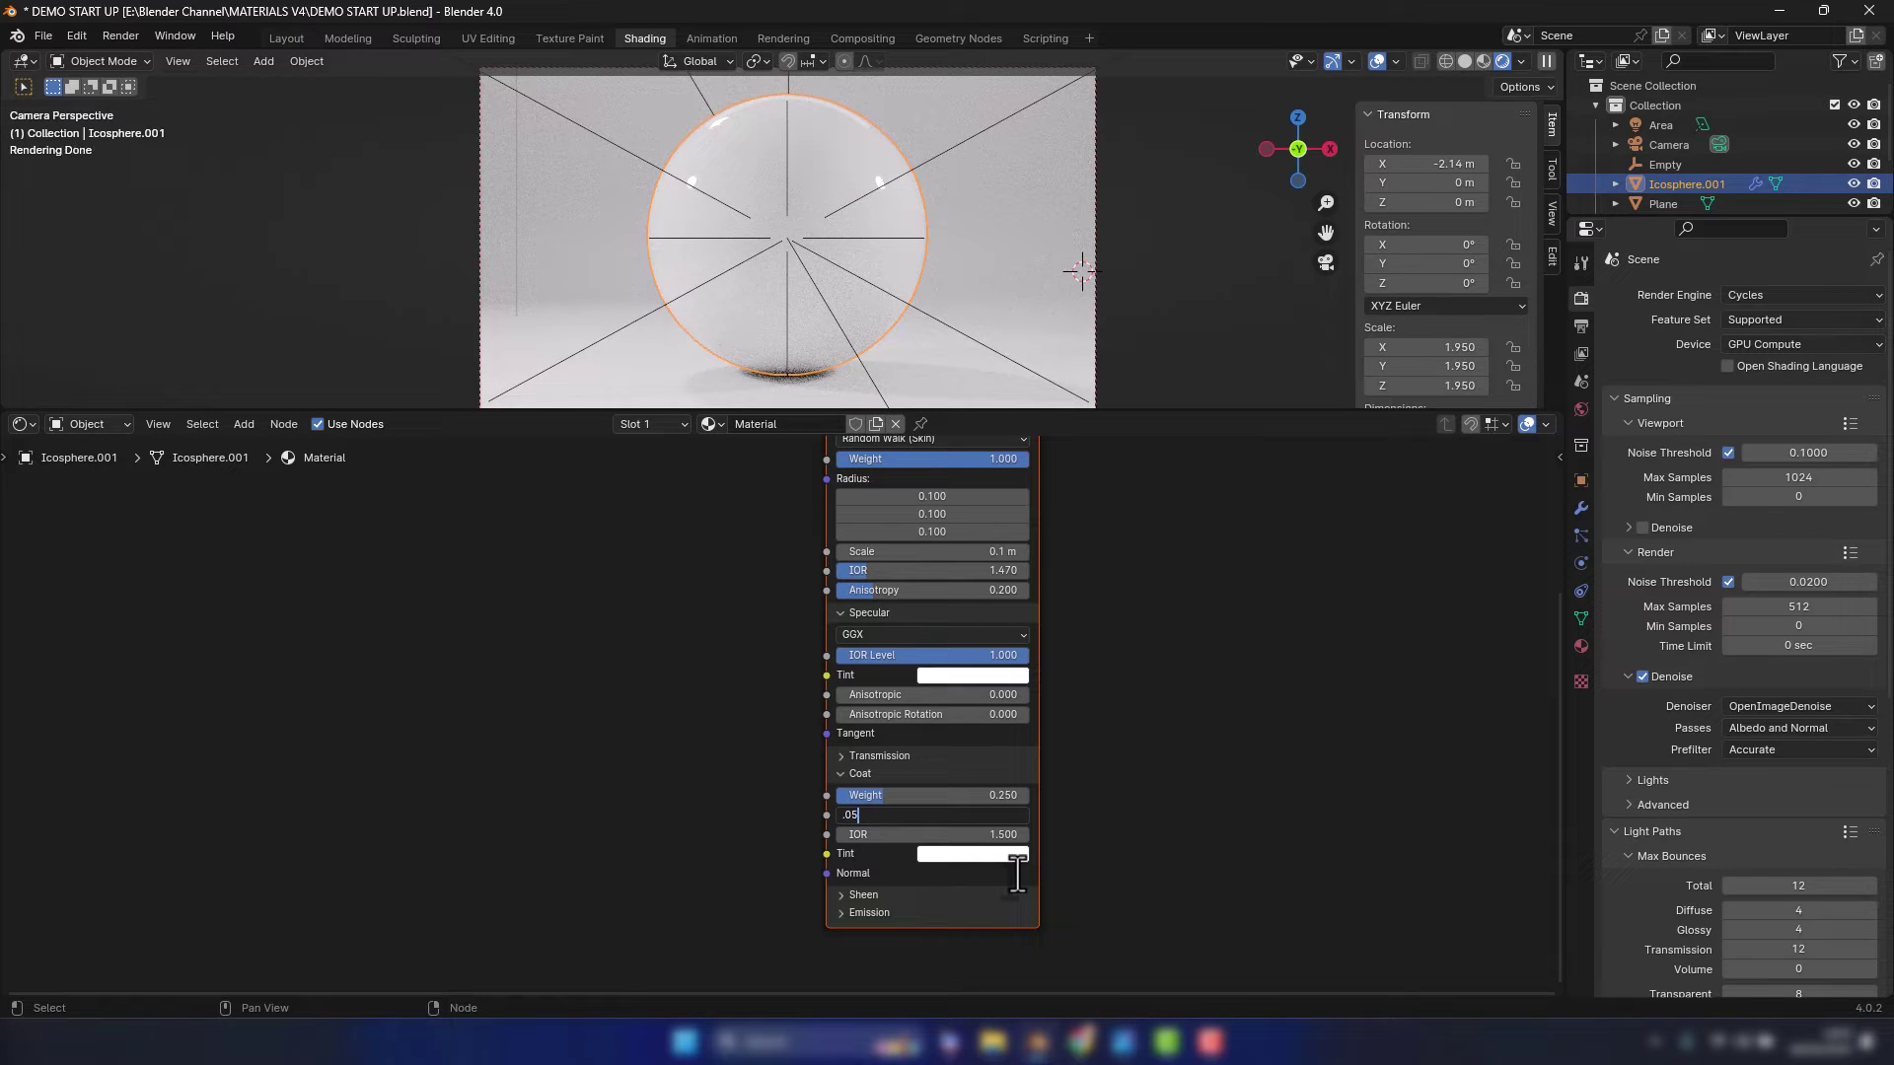
key(Return)
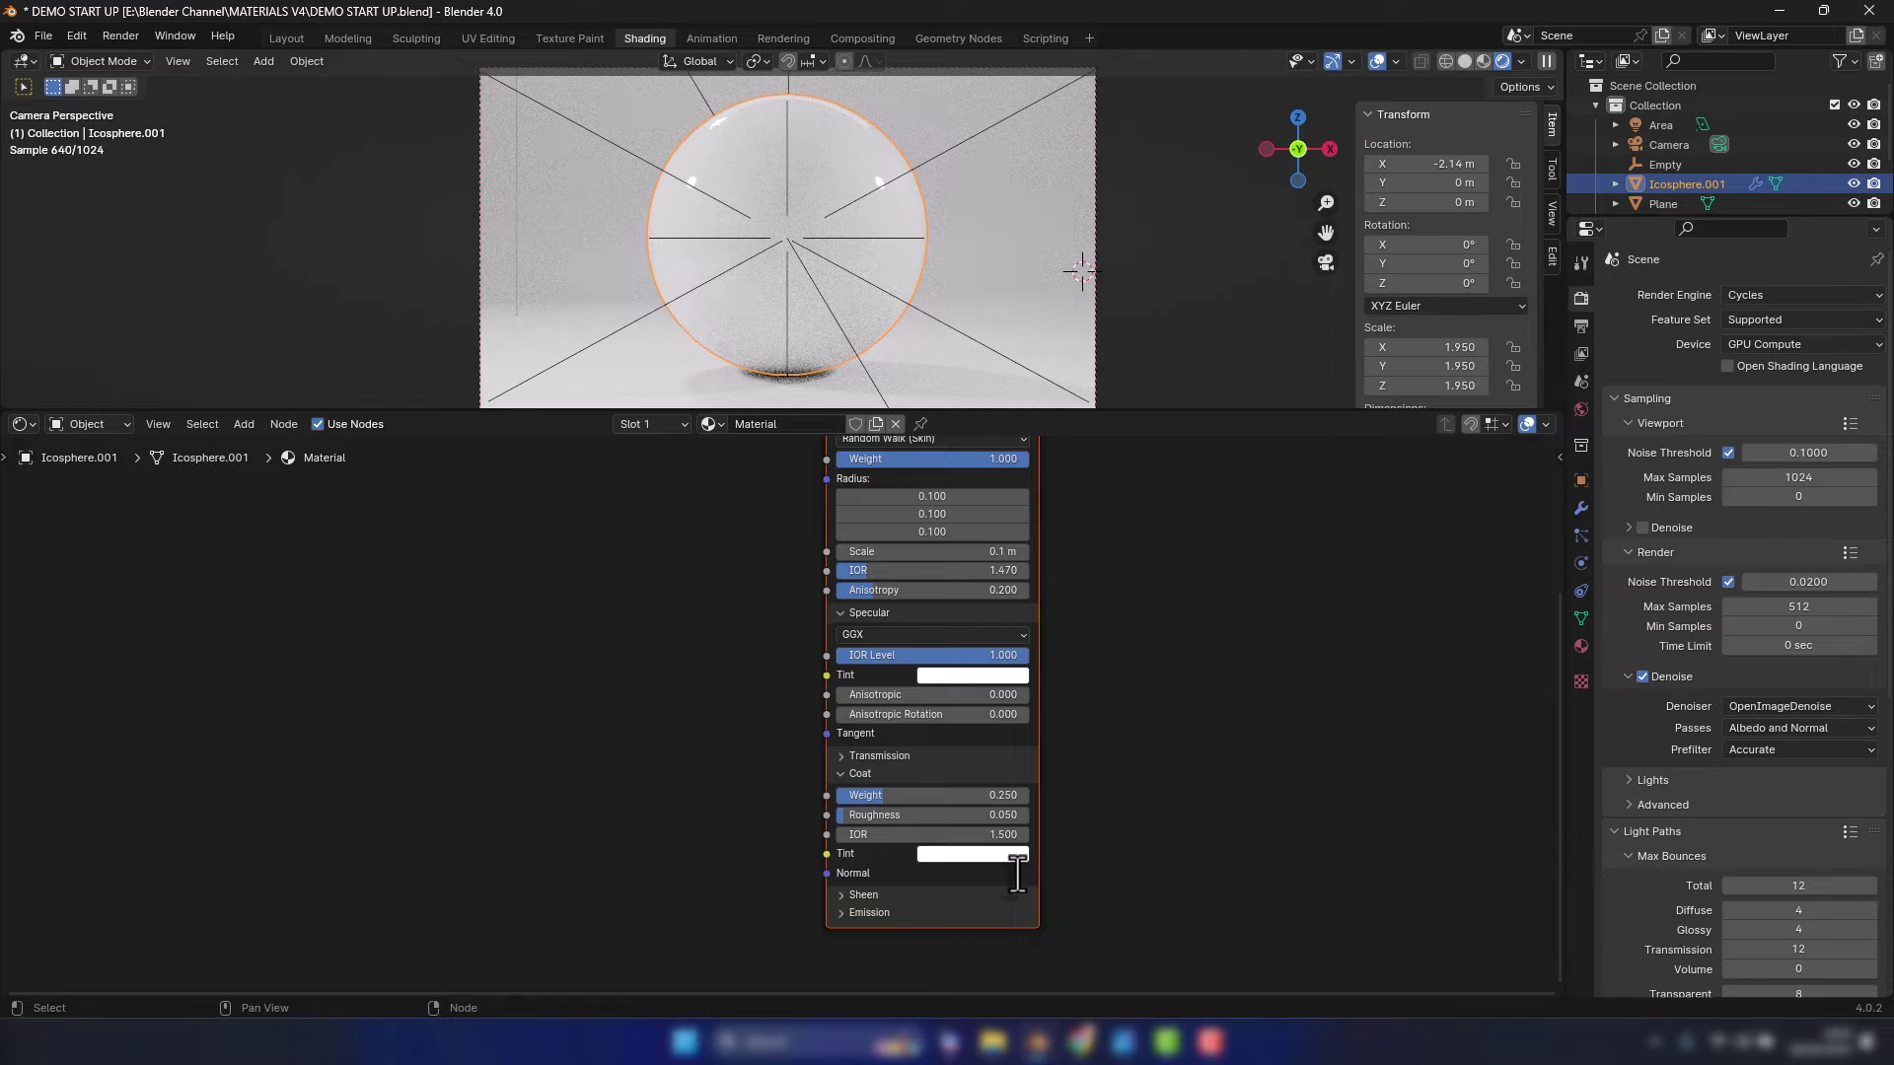
Keep Sheen weight at 0, make the Emission colour black, and collapse Emission
shift+scroll(1015, 867, down, 4)
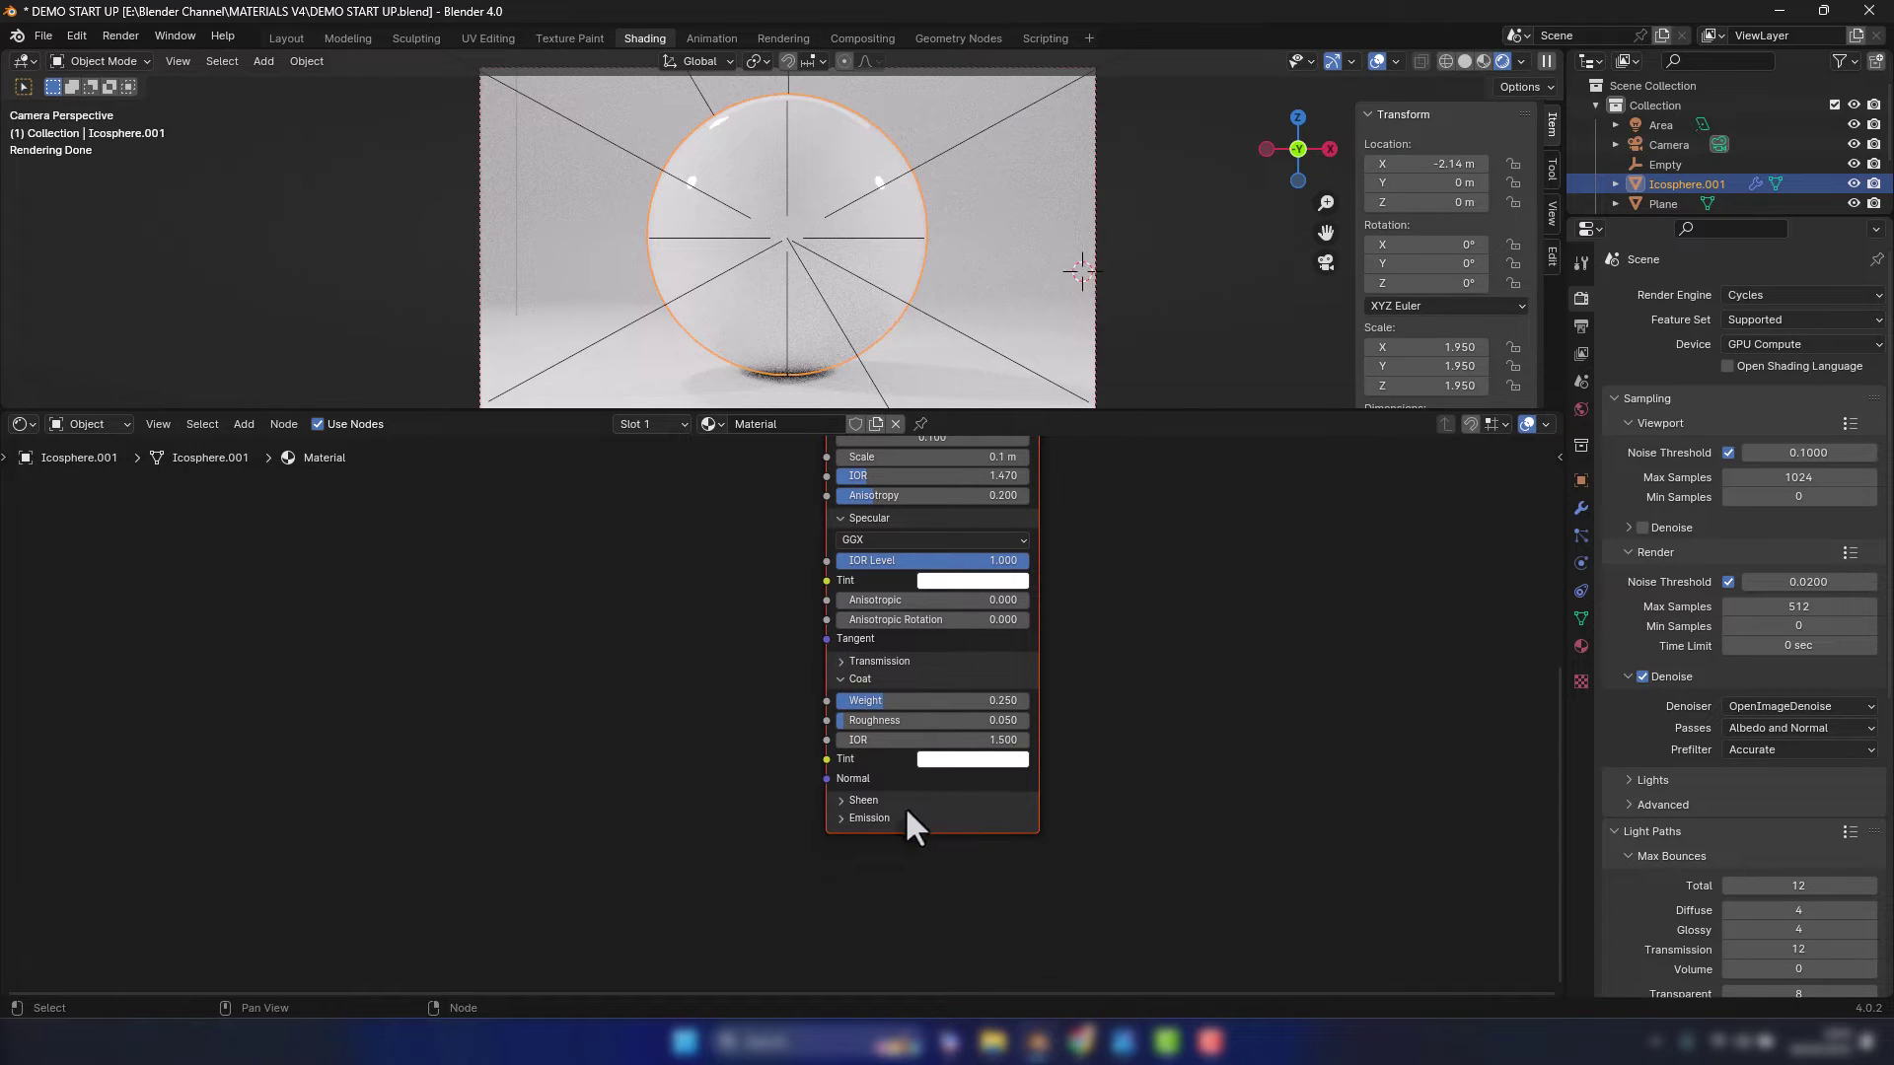
click(903, 803)
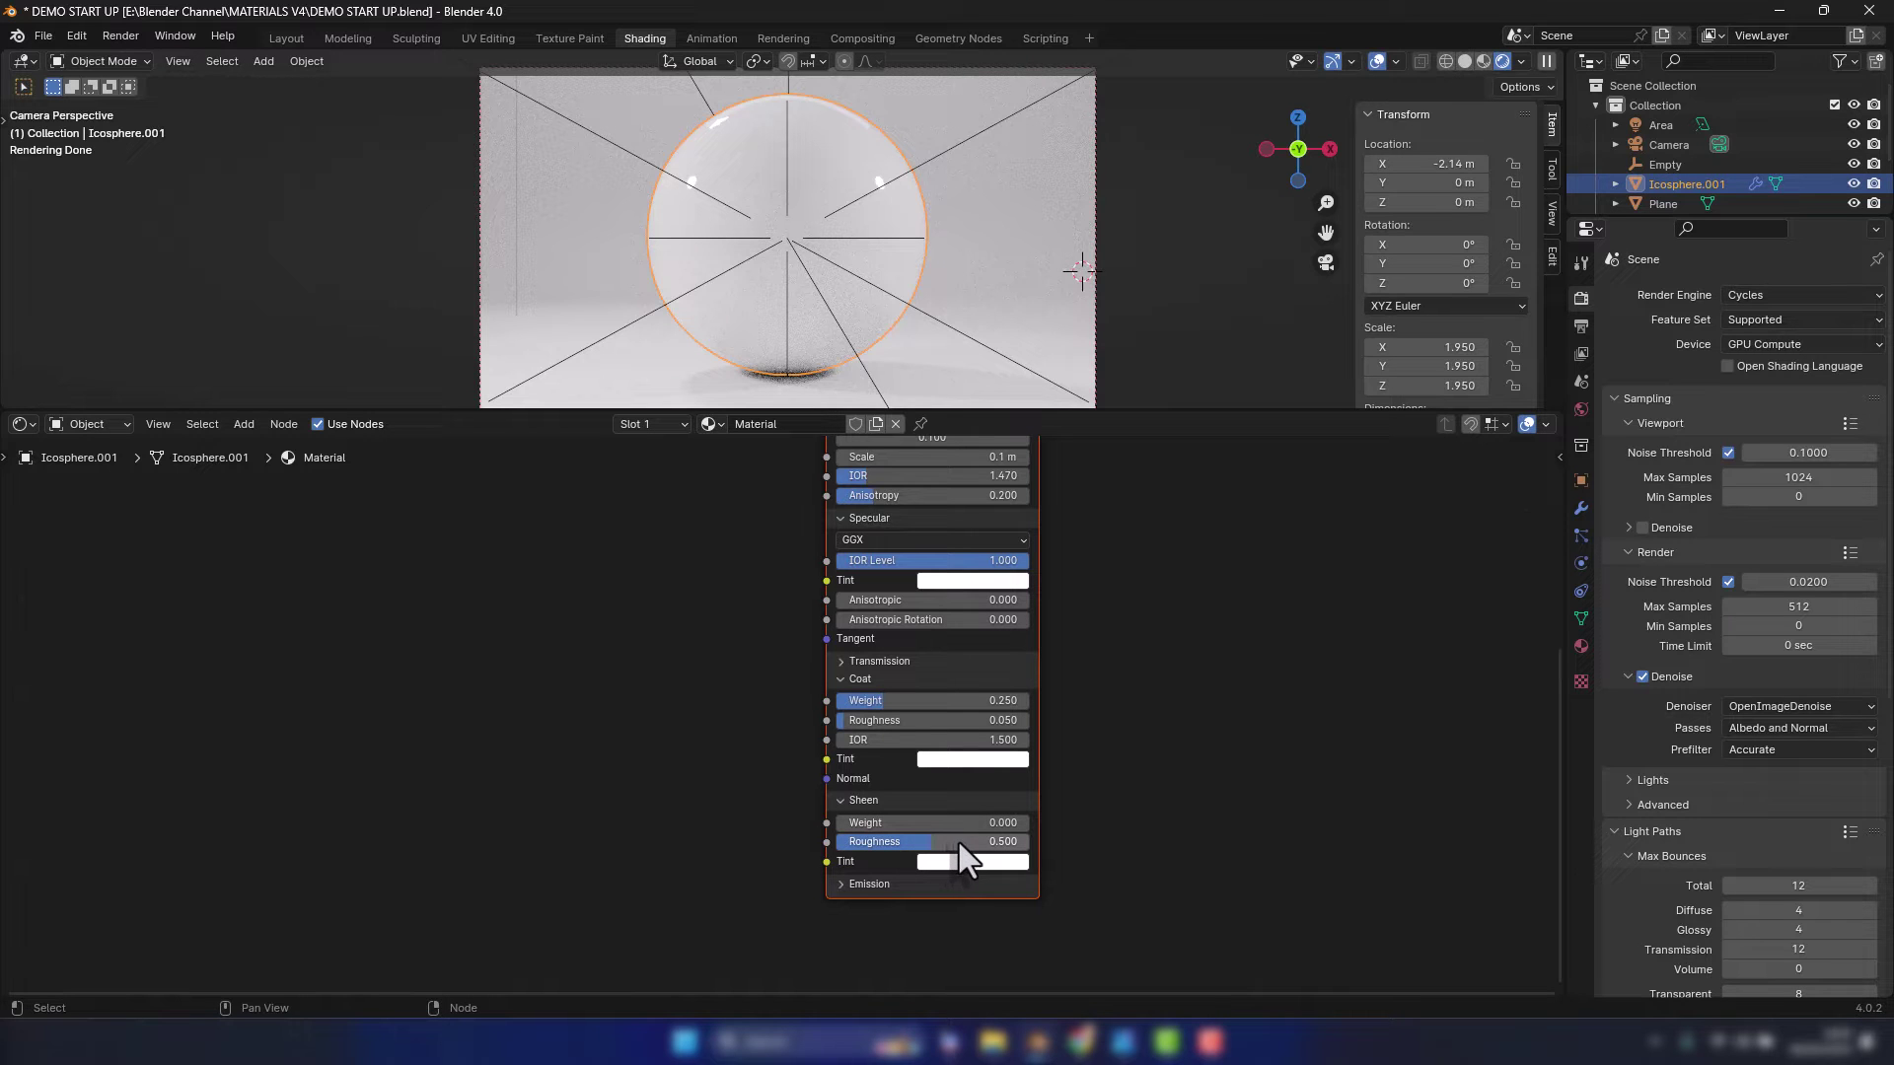
drag(941, 822, 837, 822)
click(861, 883)
click(933, 907)
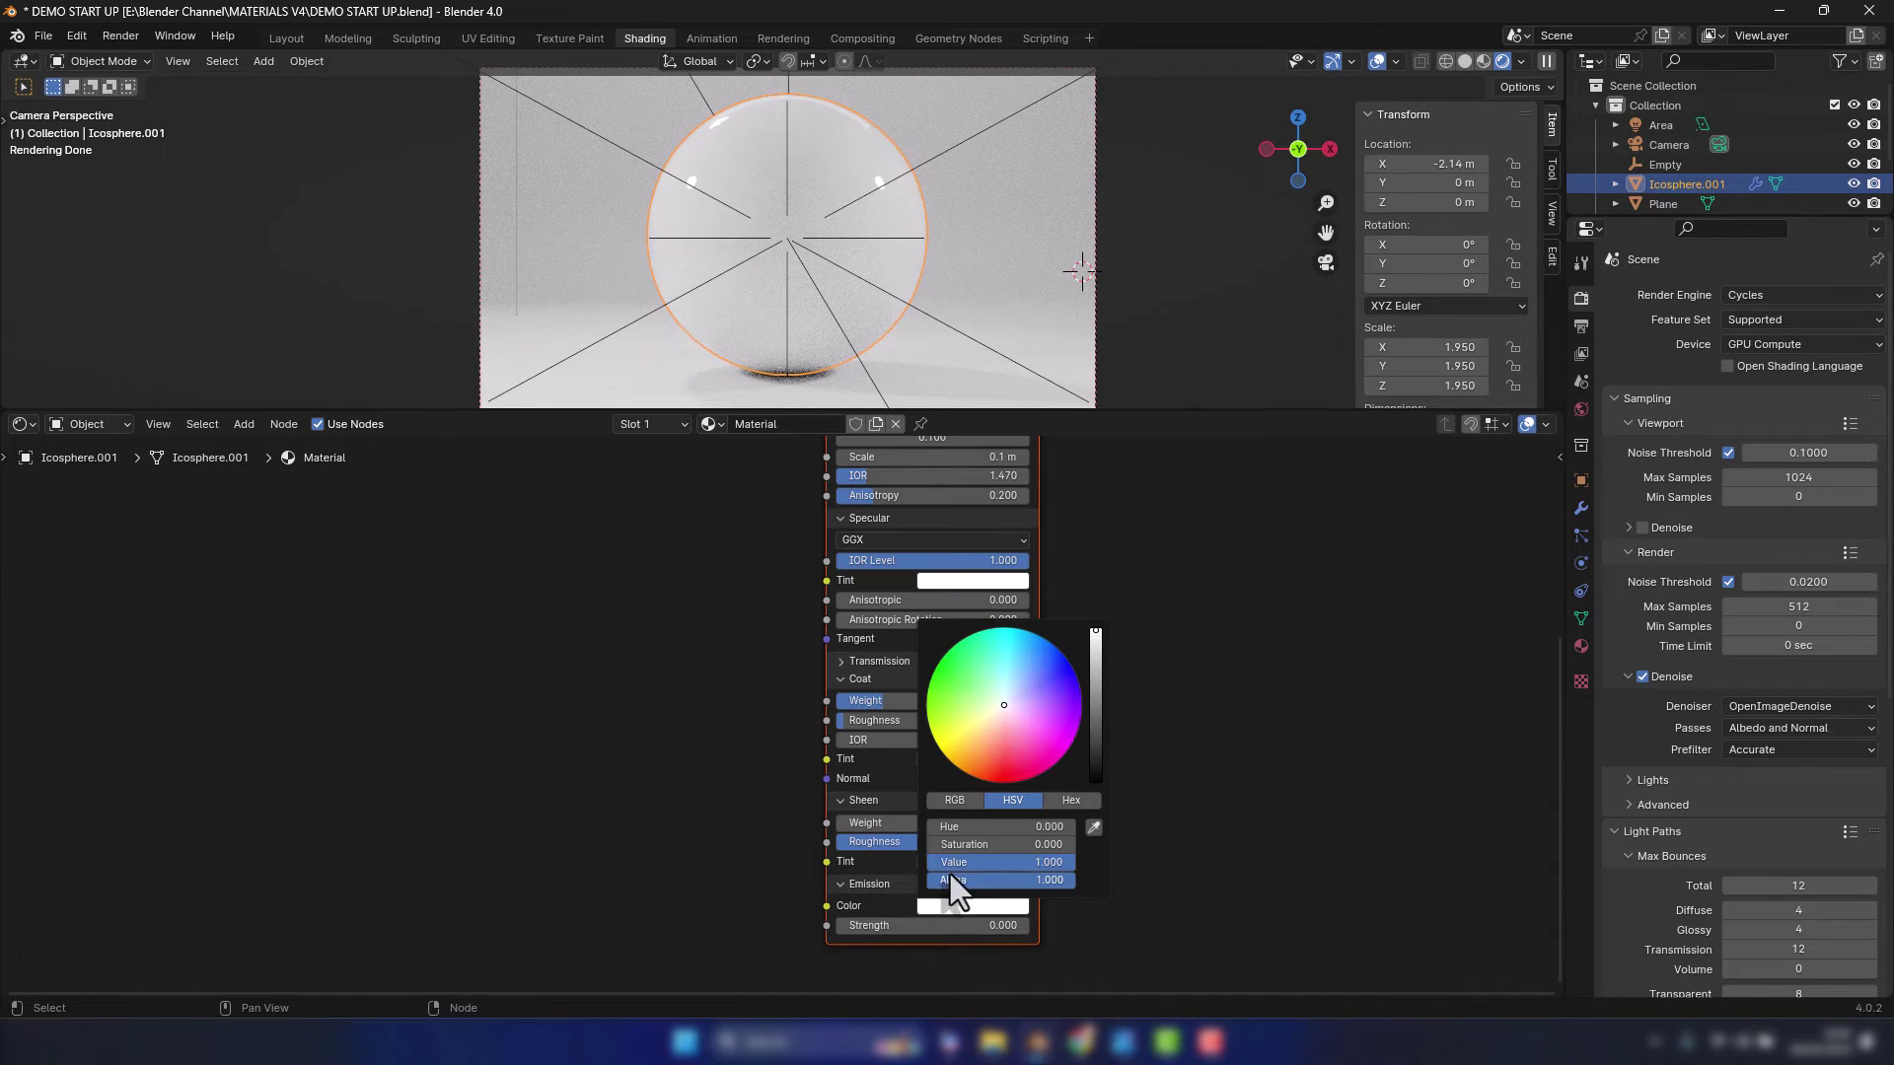
drag(1001, 862, 954, 862)
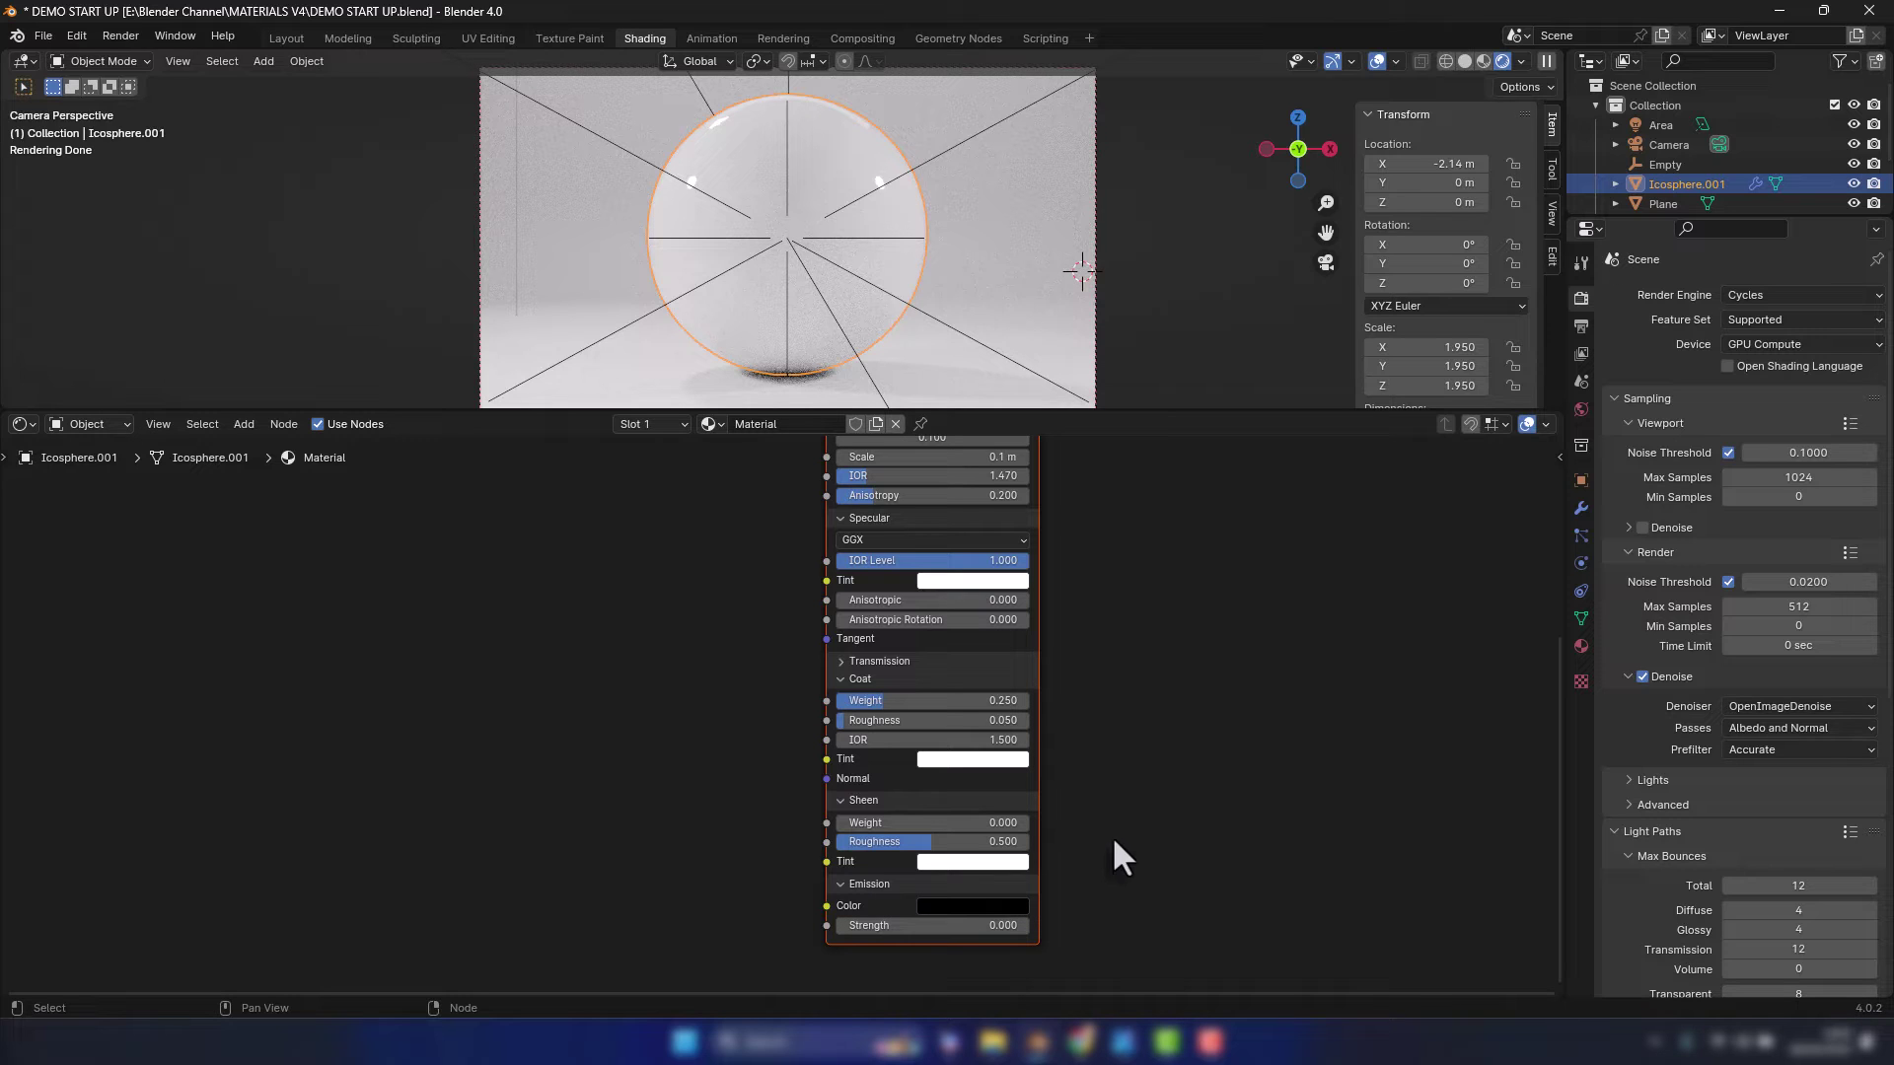
click(868, 883)
Select the floor plane and set its FLOOR material to Metallic 1.0 and Roughness 0.509
shift+scroll(1187, 625, up, 8)
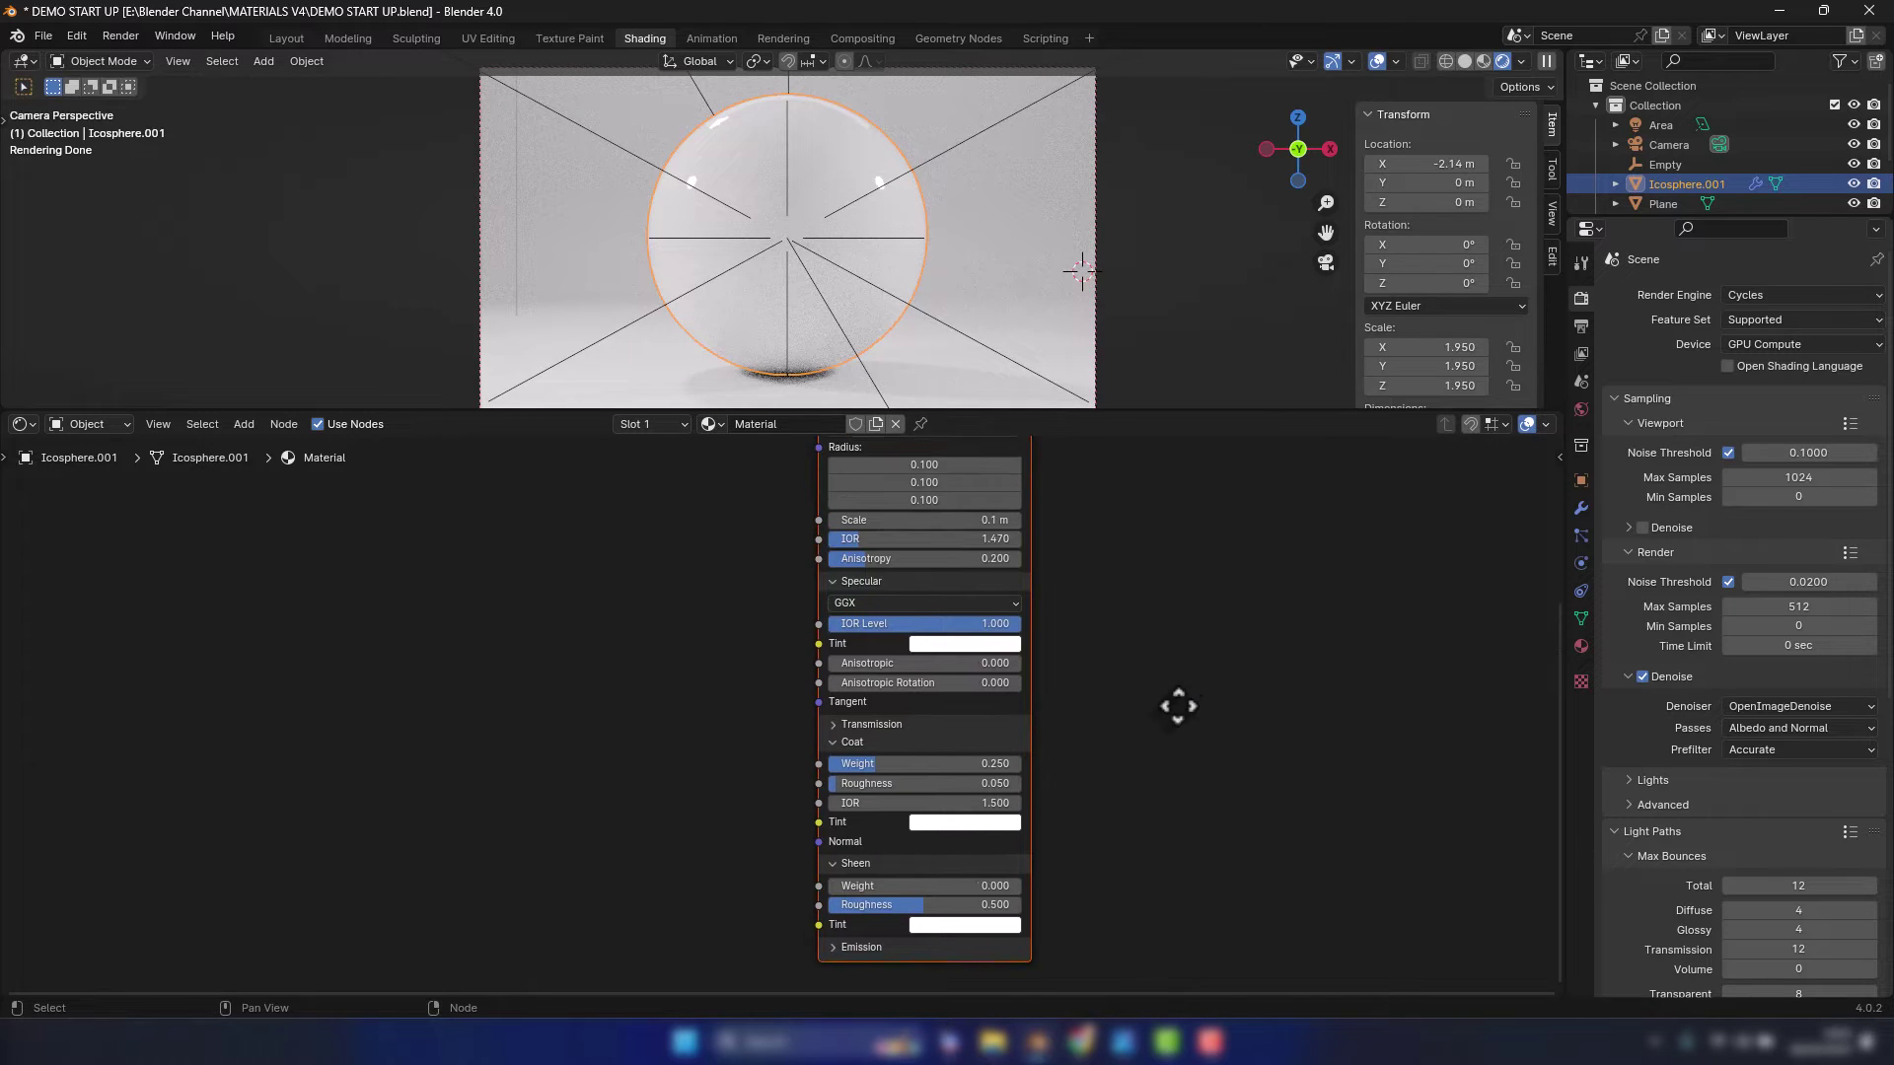
ctrl+scroll(1117, 677, right, 2)
ctrl+middle_drag(1075, 706, 1075, 738)
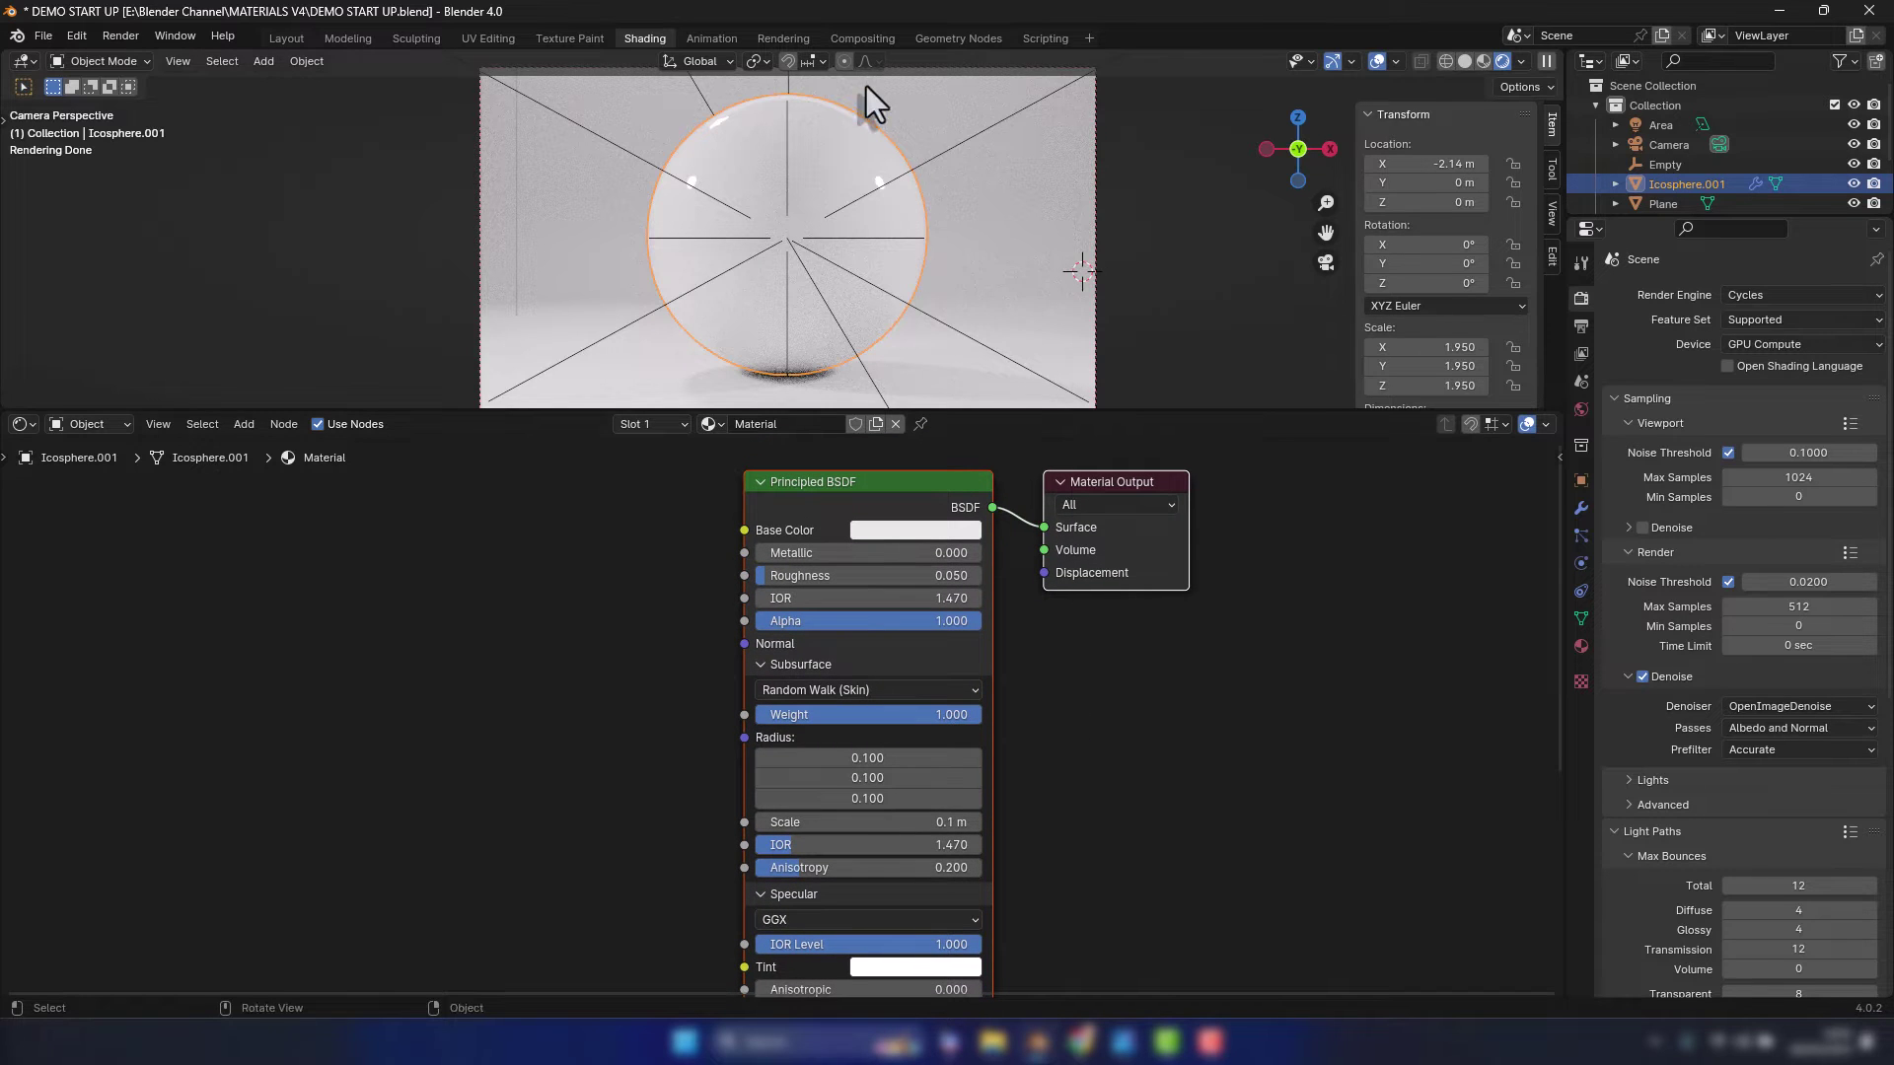
click(991, 160)
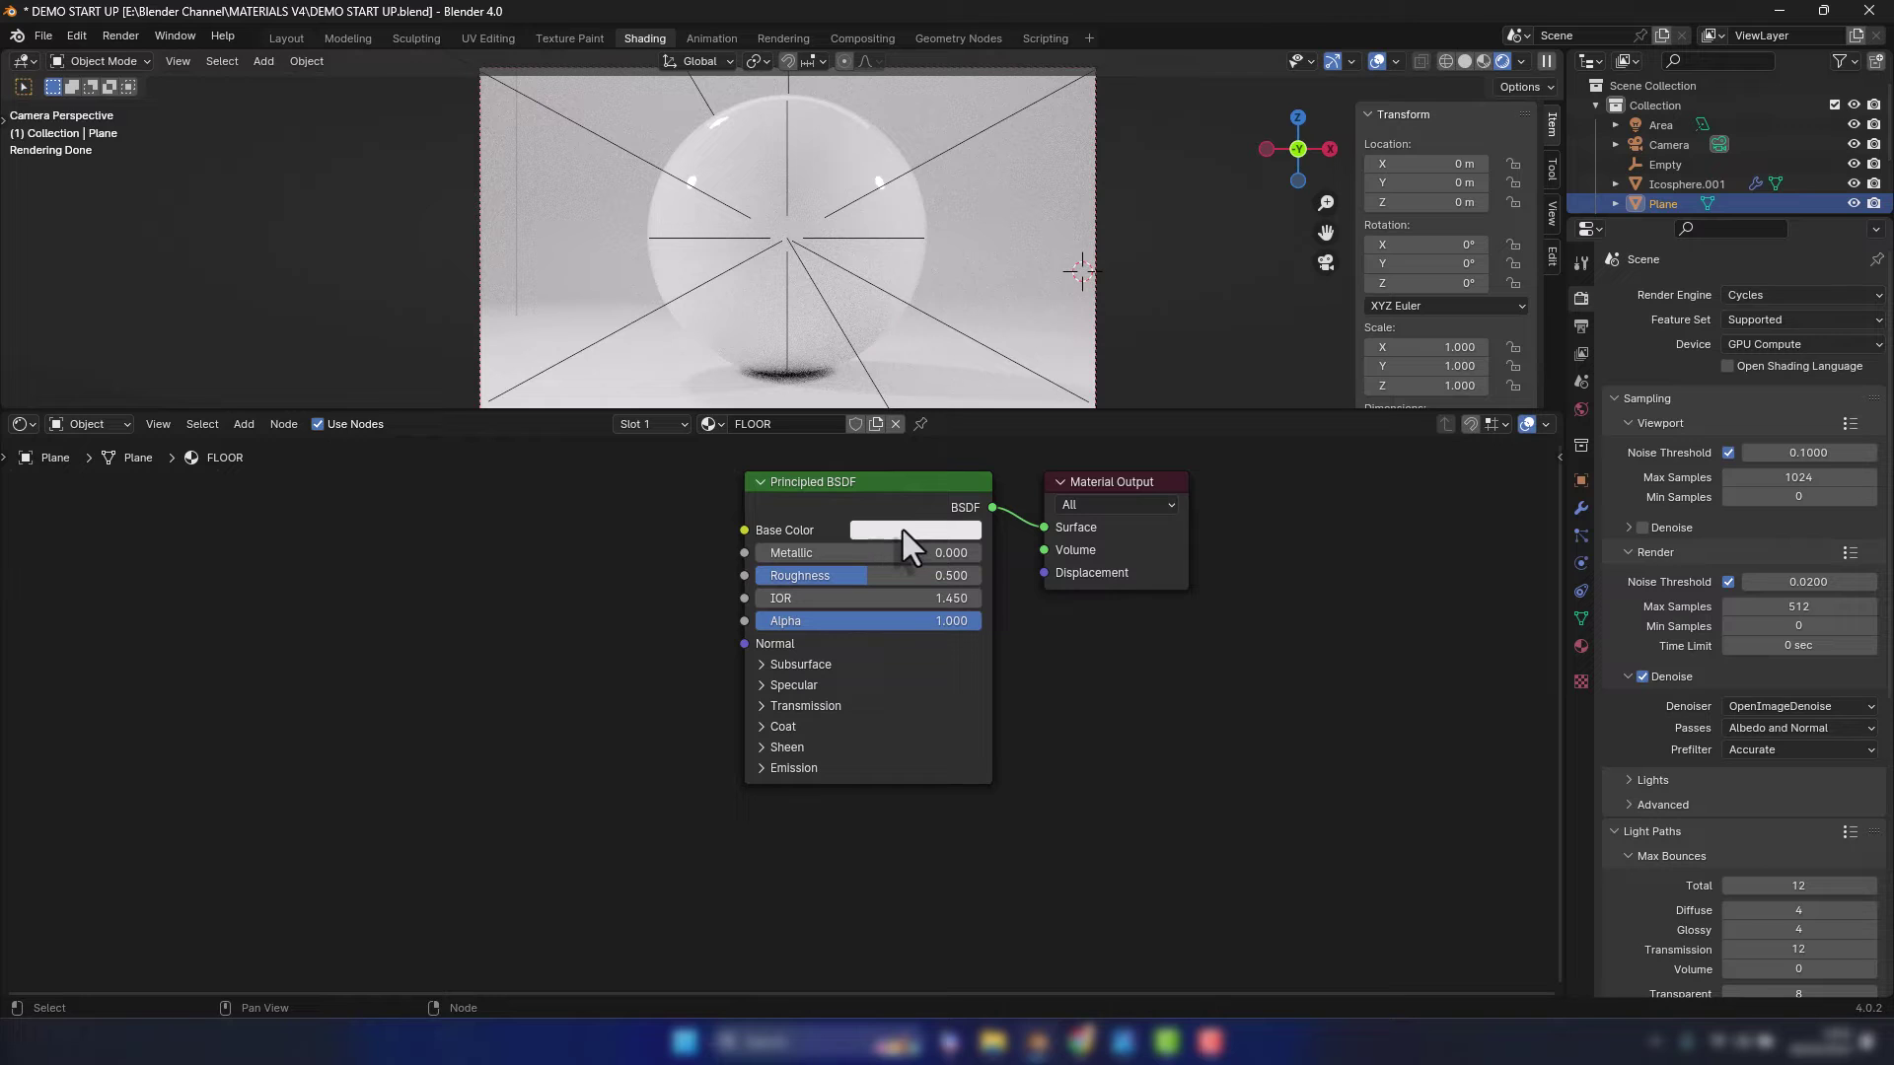
drag(824, 552, 1046, 552)
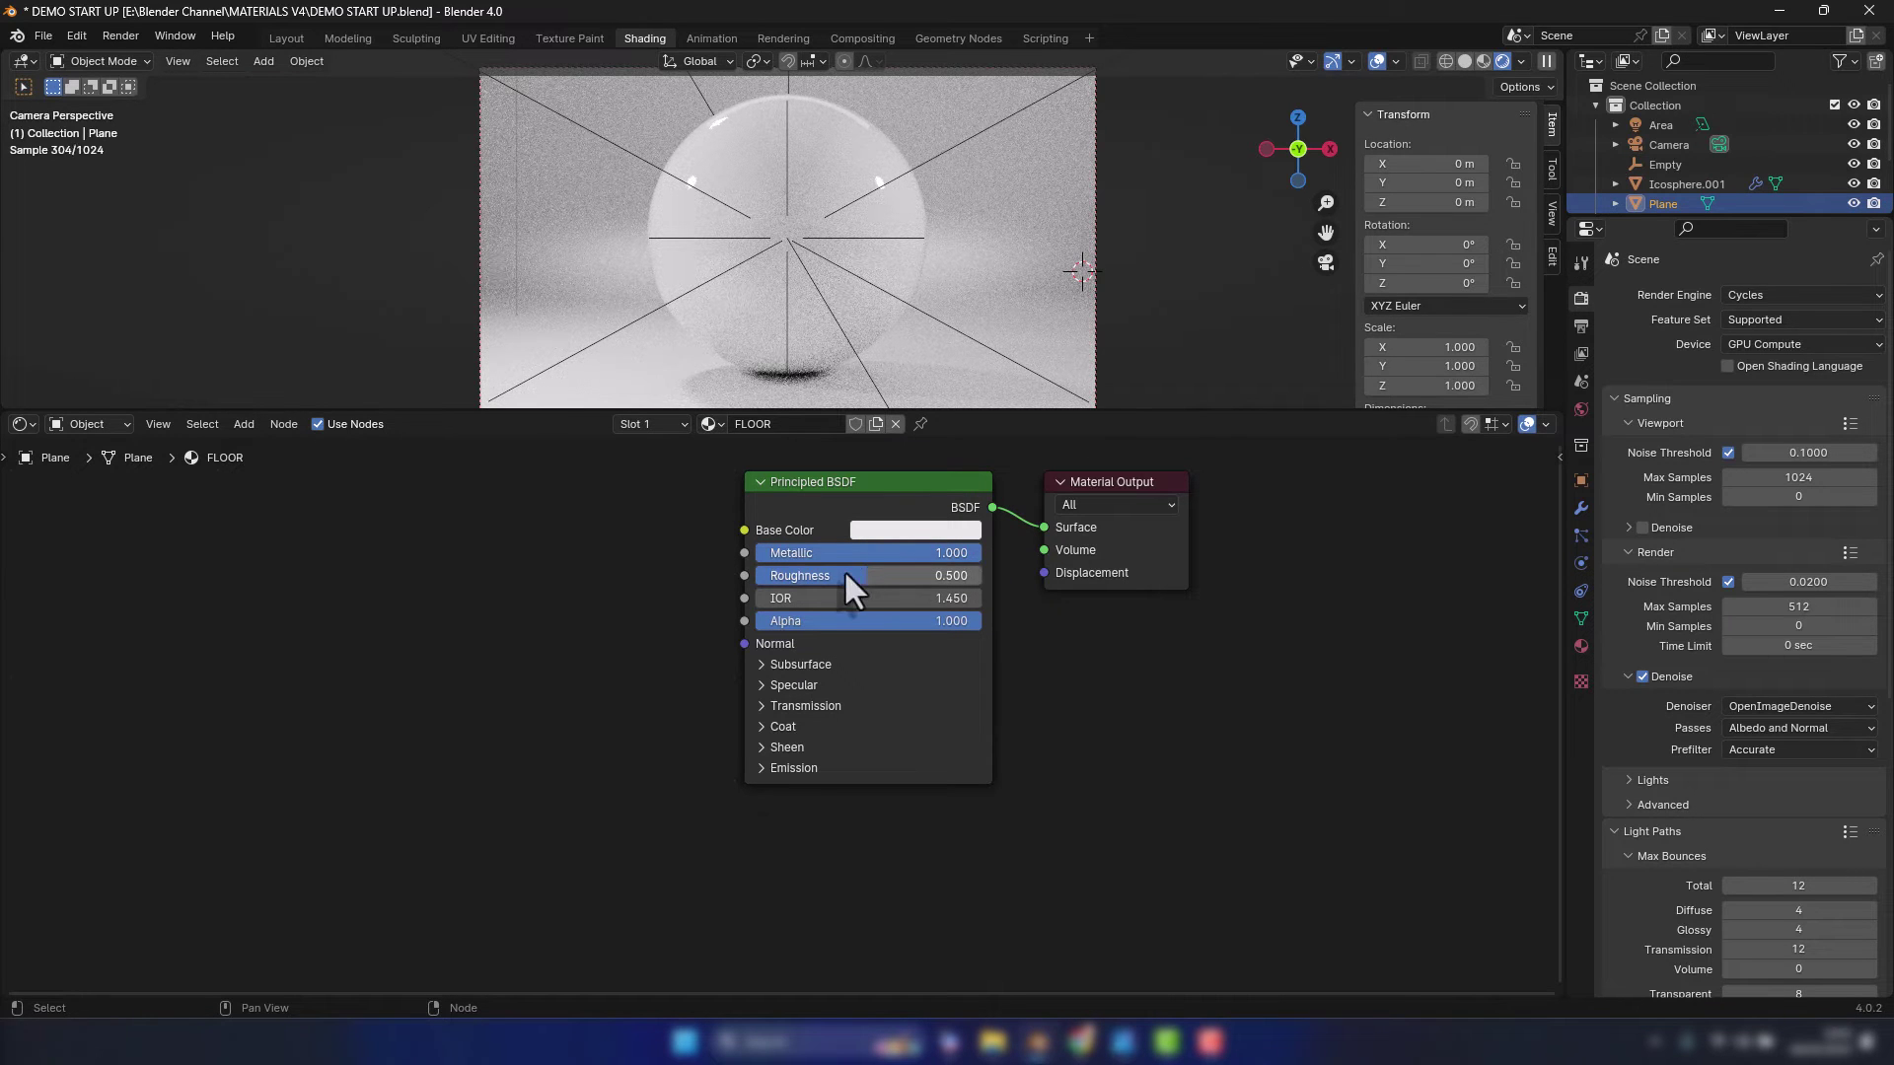
mouse_move(843, 575)
mouse_down()
mouse_move(793, 575)
mouse_move(869, 575)
mouse_up()
Give the floor a pale blue base colour (hue 0.533, saturation 0.275, value 0.800)
click(876, 533)
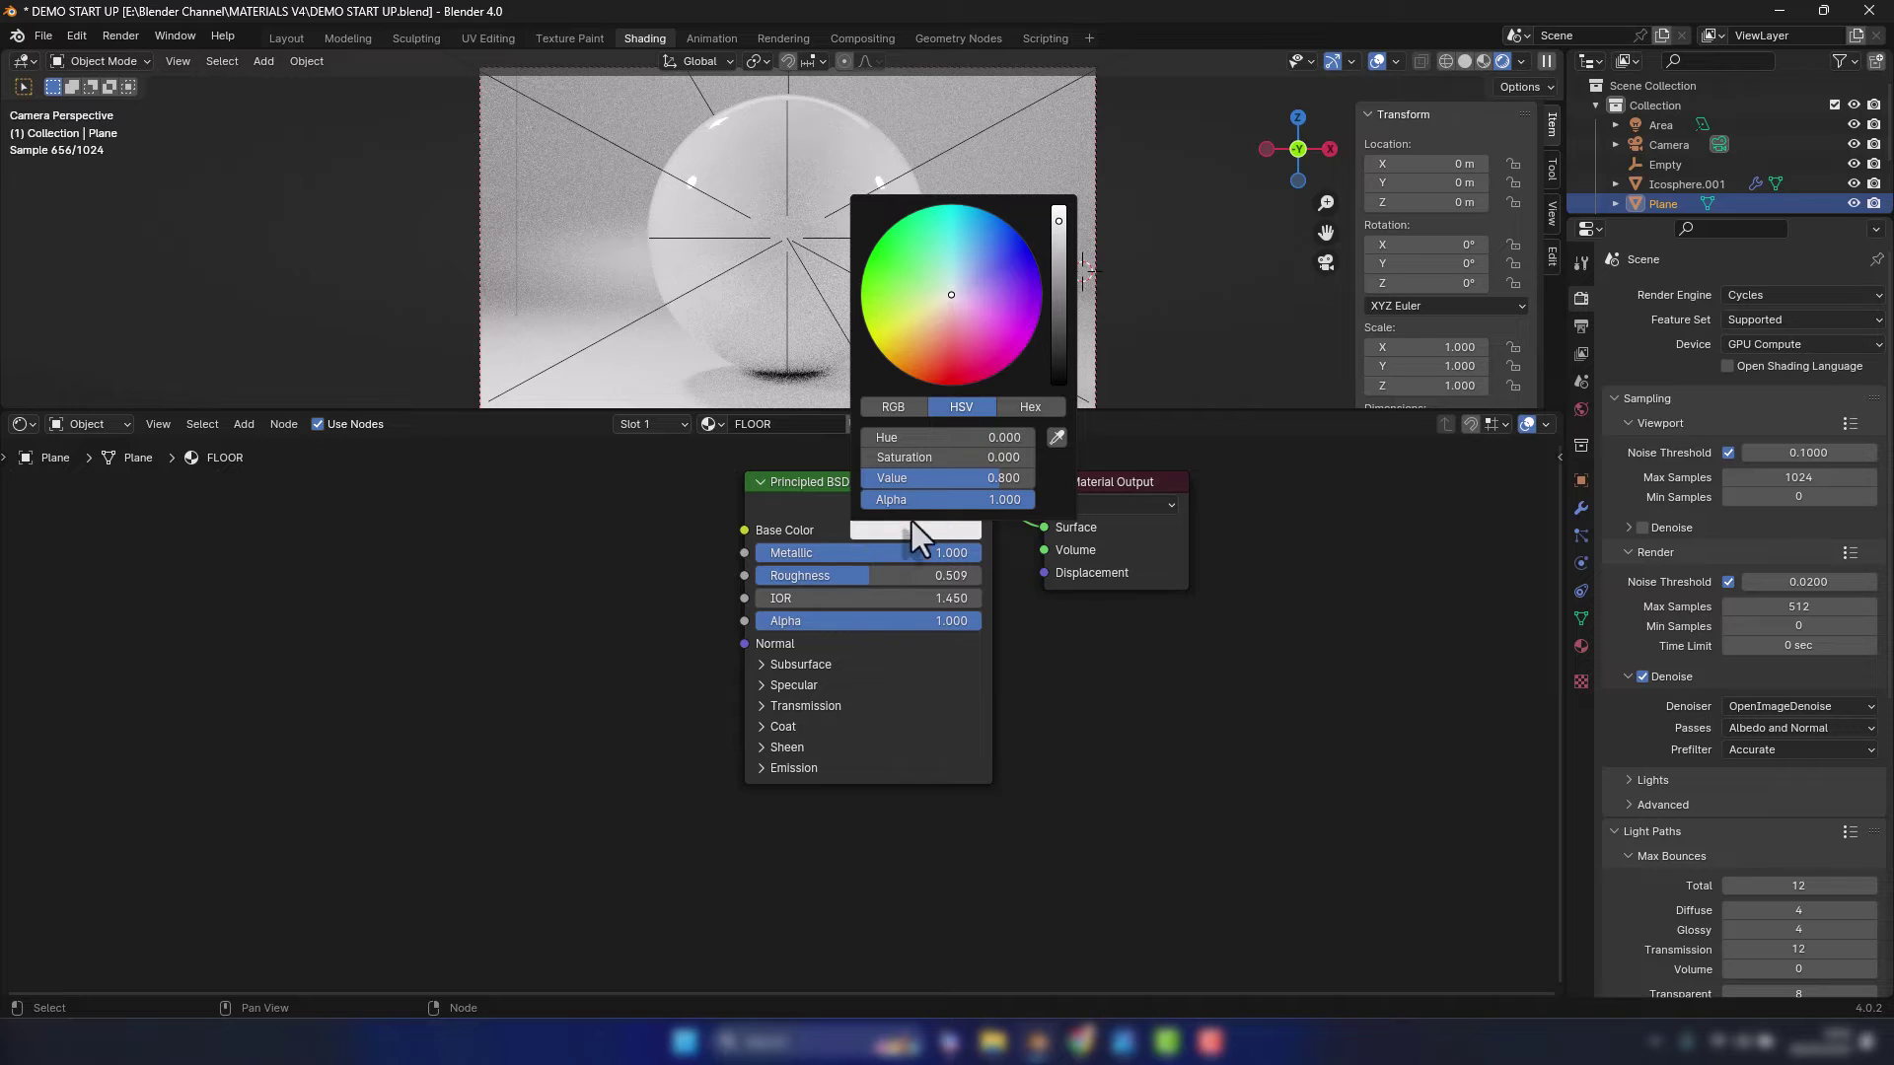
drag(913, 458, 971, 458)
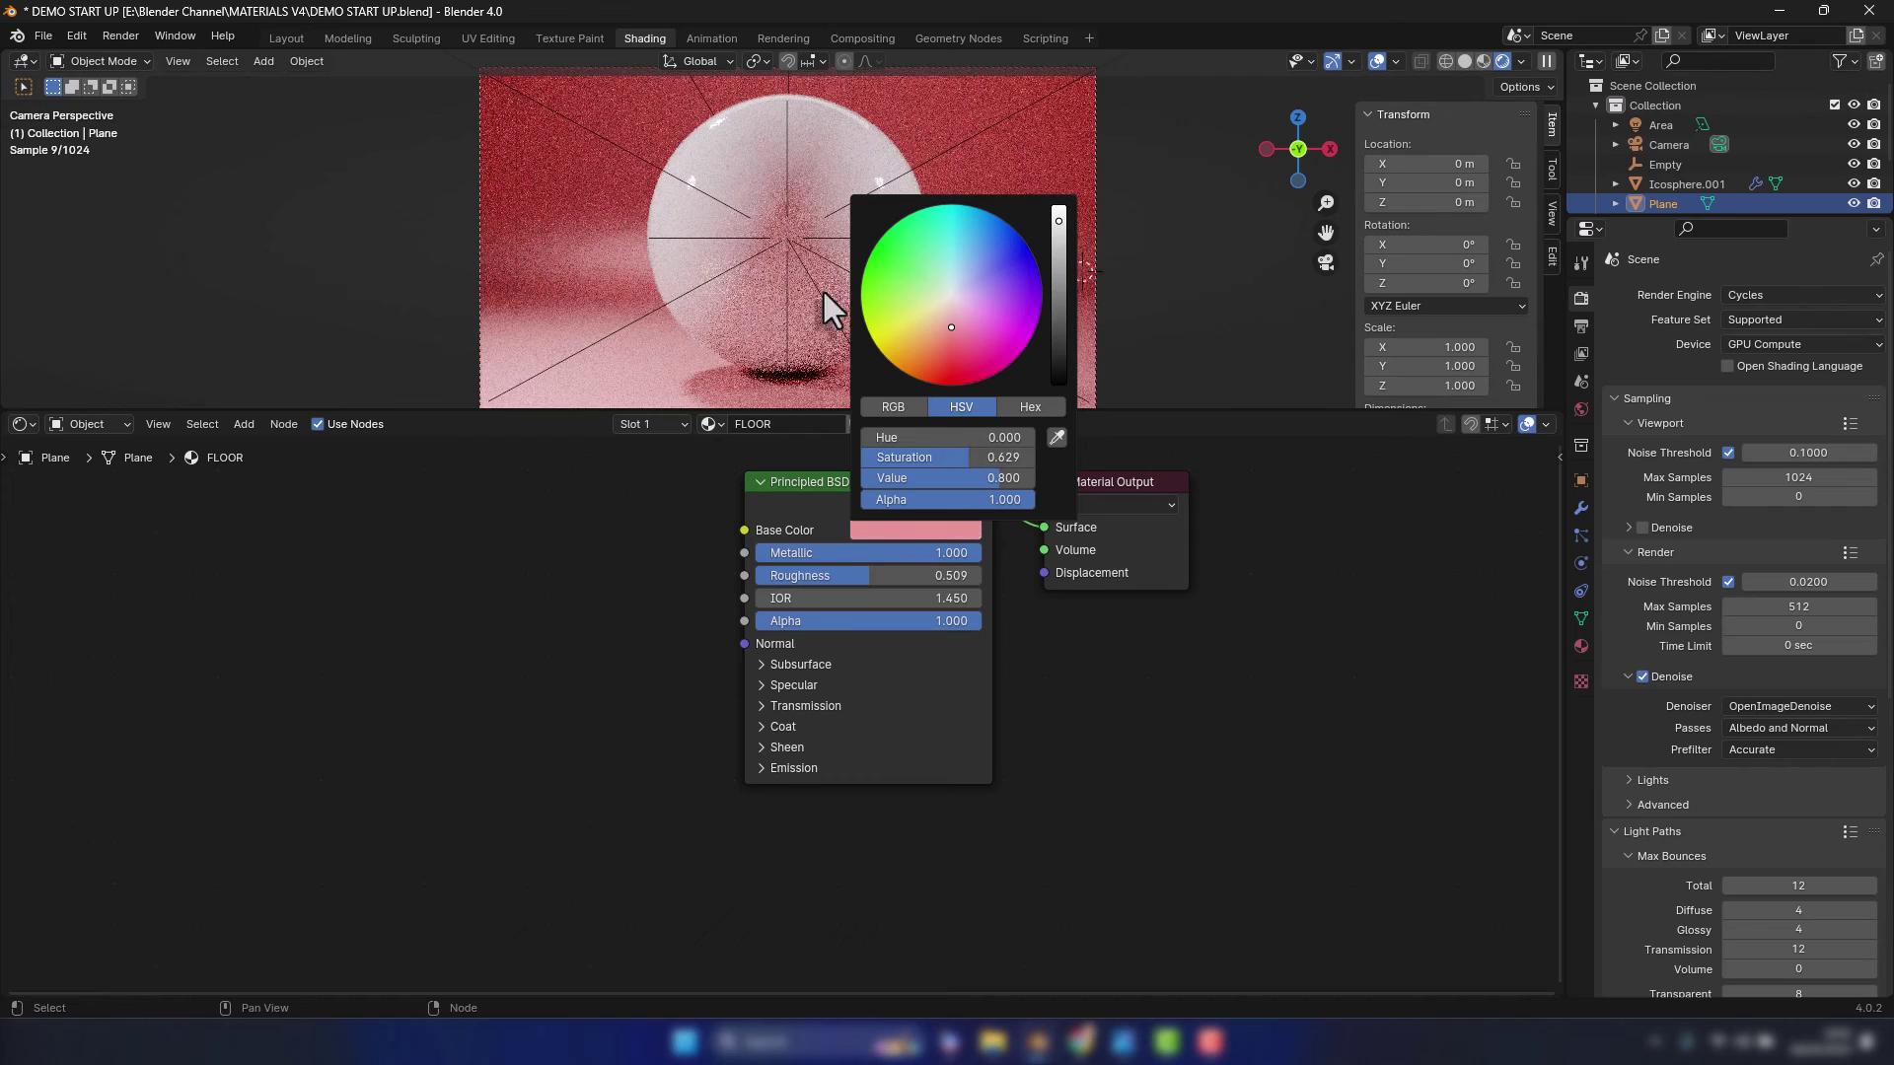
click(873, 530)
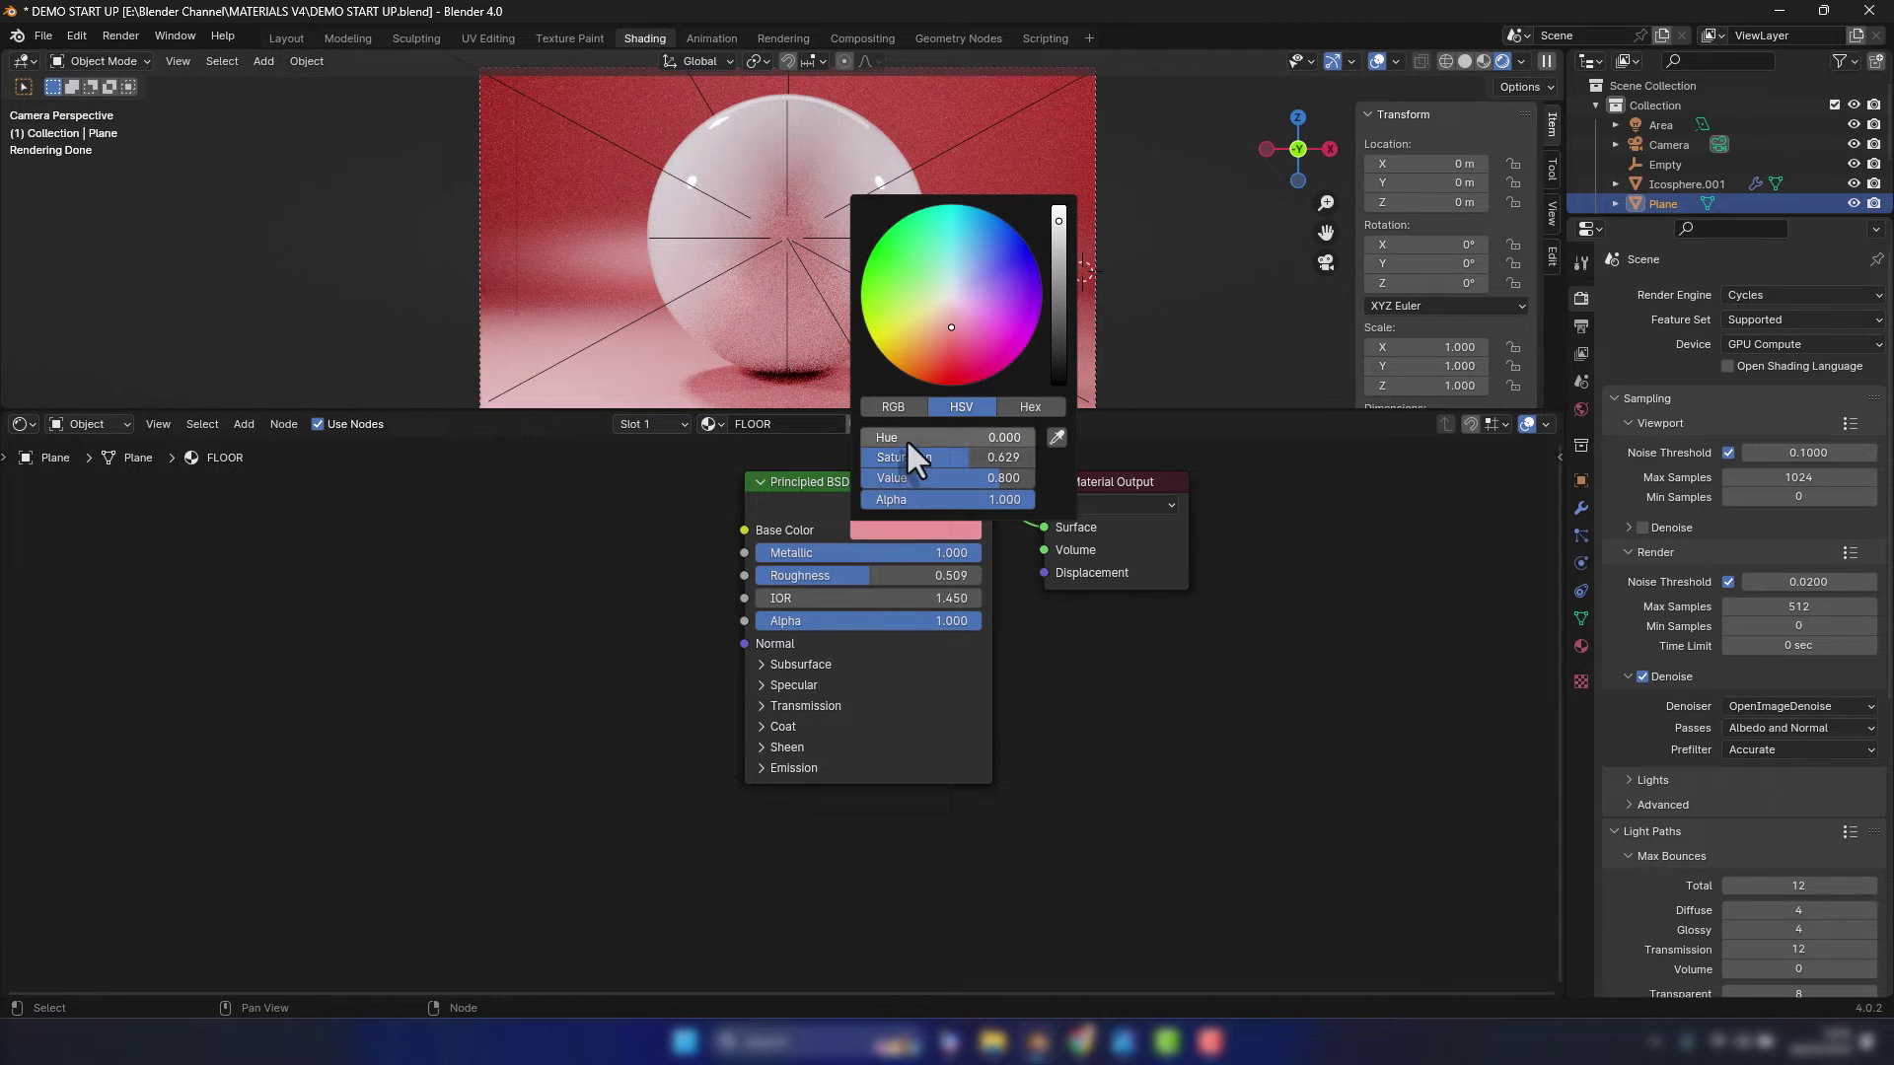
mouse_move(905, 437)
mouse_down()
mouse_move(997, 437)
mouse_move(887, 457)
mouse_up()
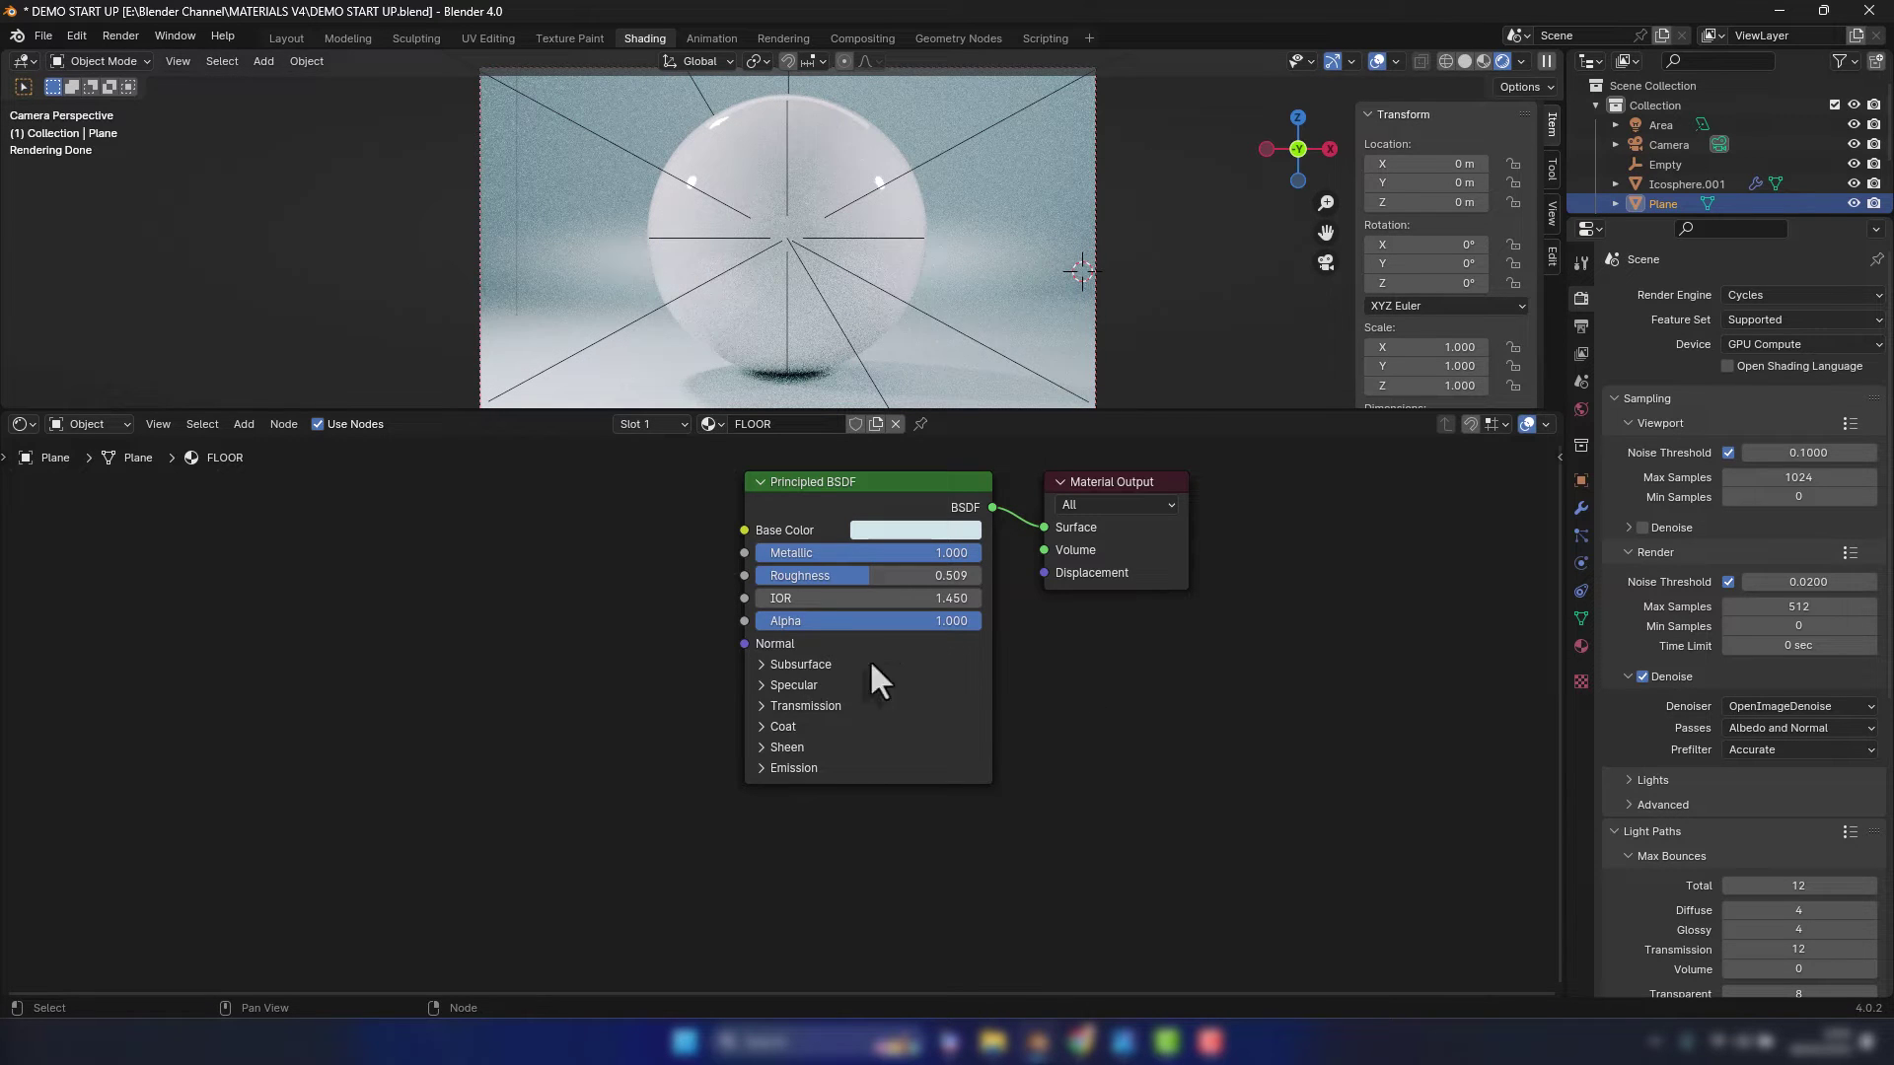
Select the Icosphere.001 sphere in the viewport to show its material nodes
click(817, 132)
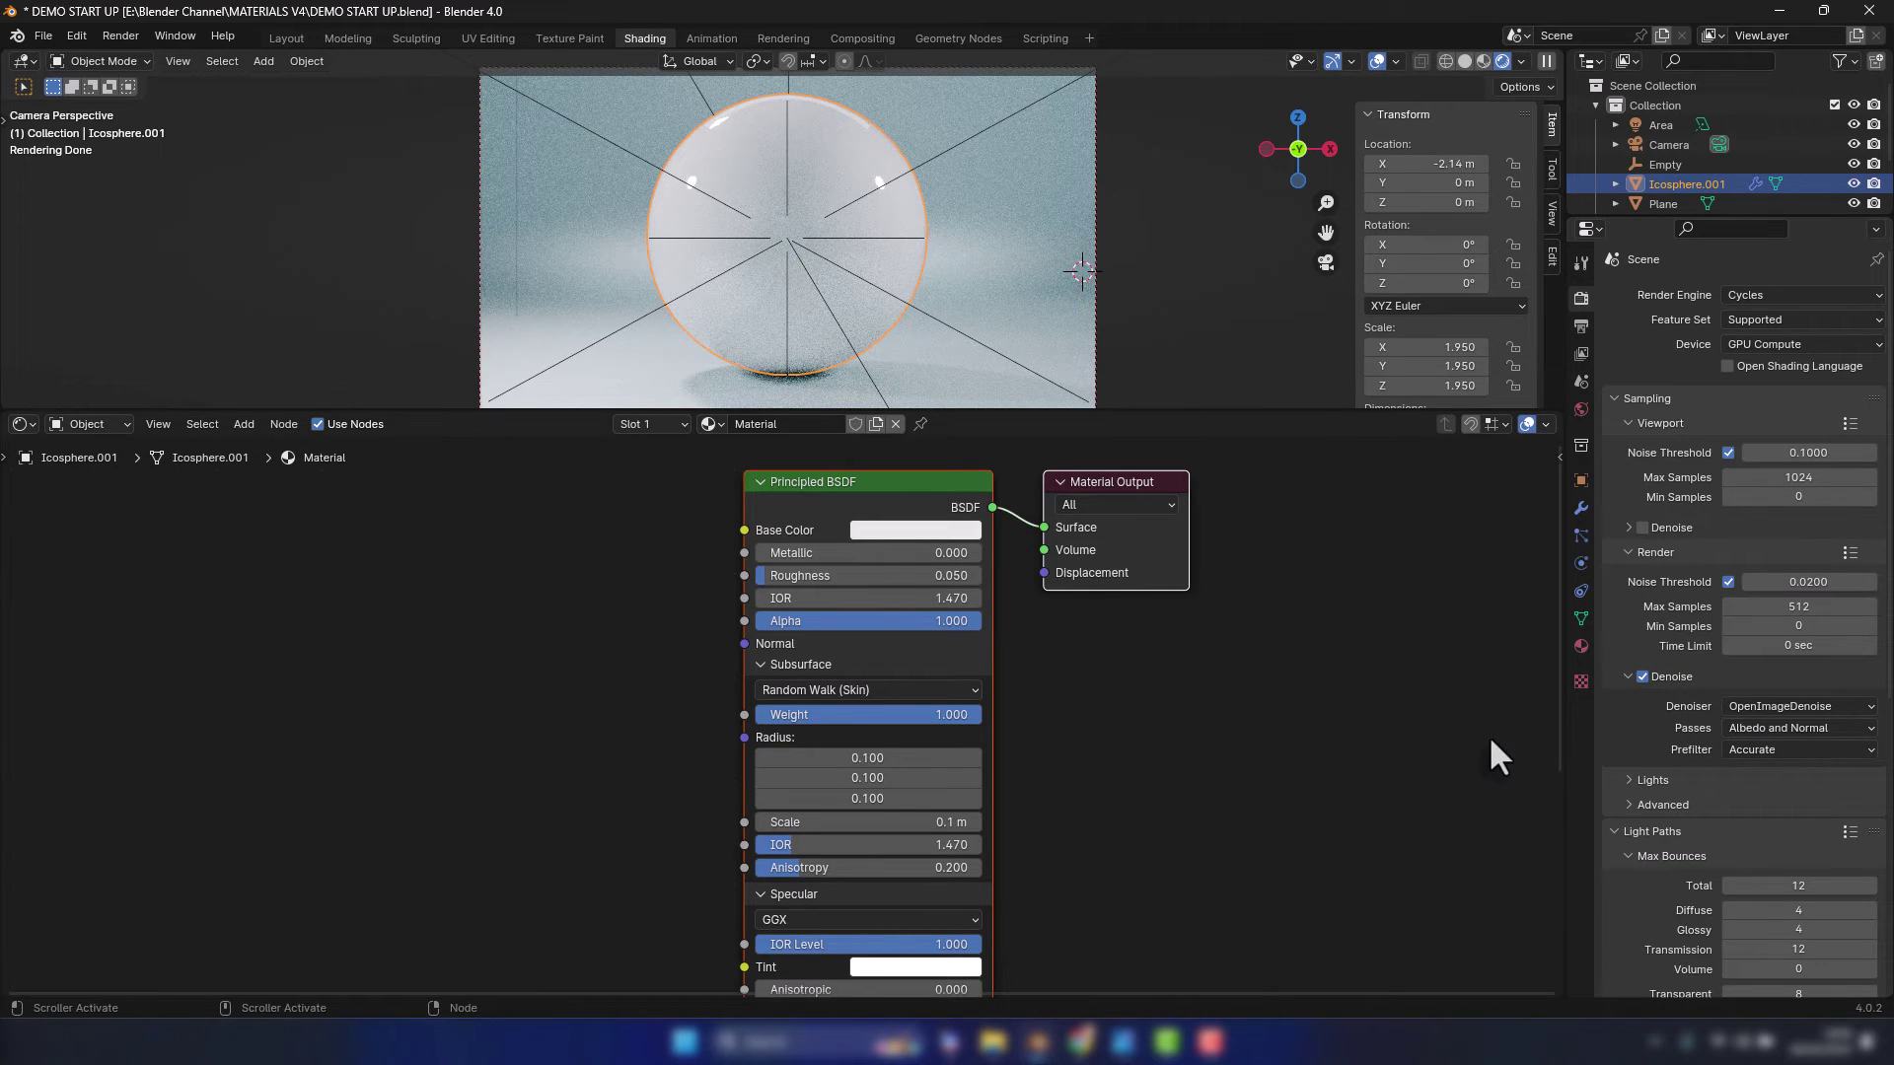
Render the image with Render > Render Image, zoom in to inspect it, and close the window
click(132, 37)
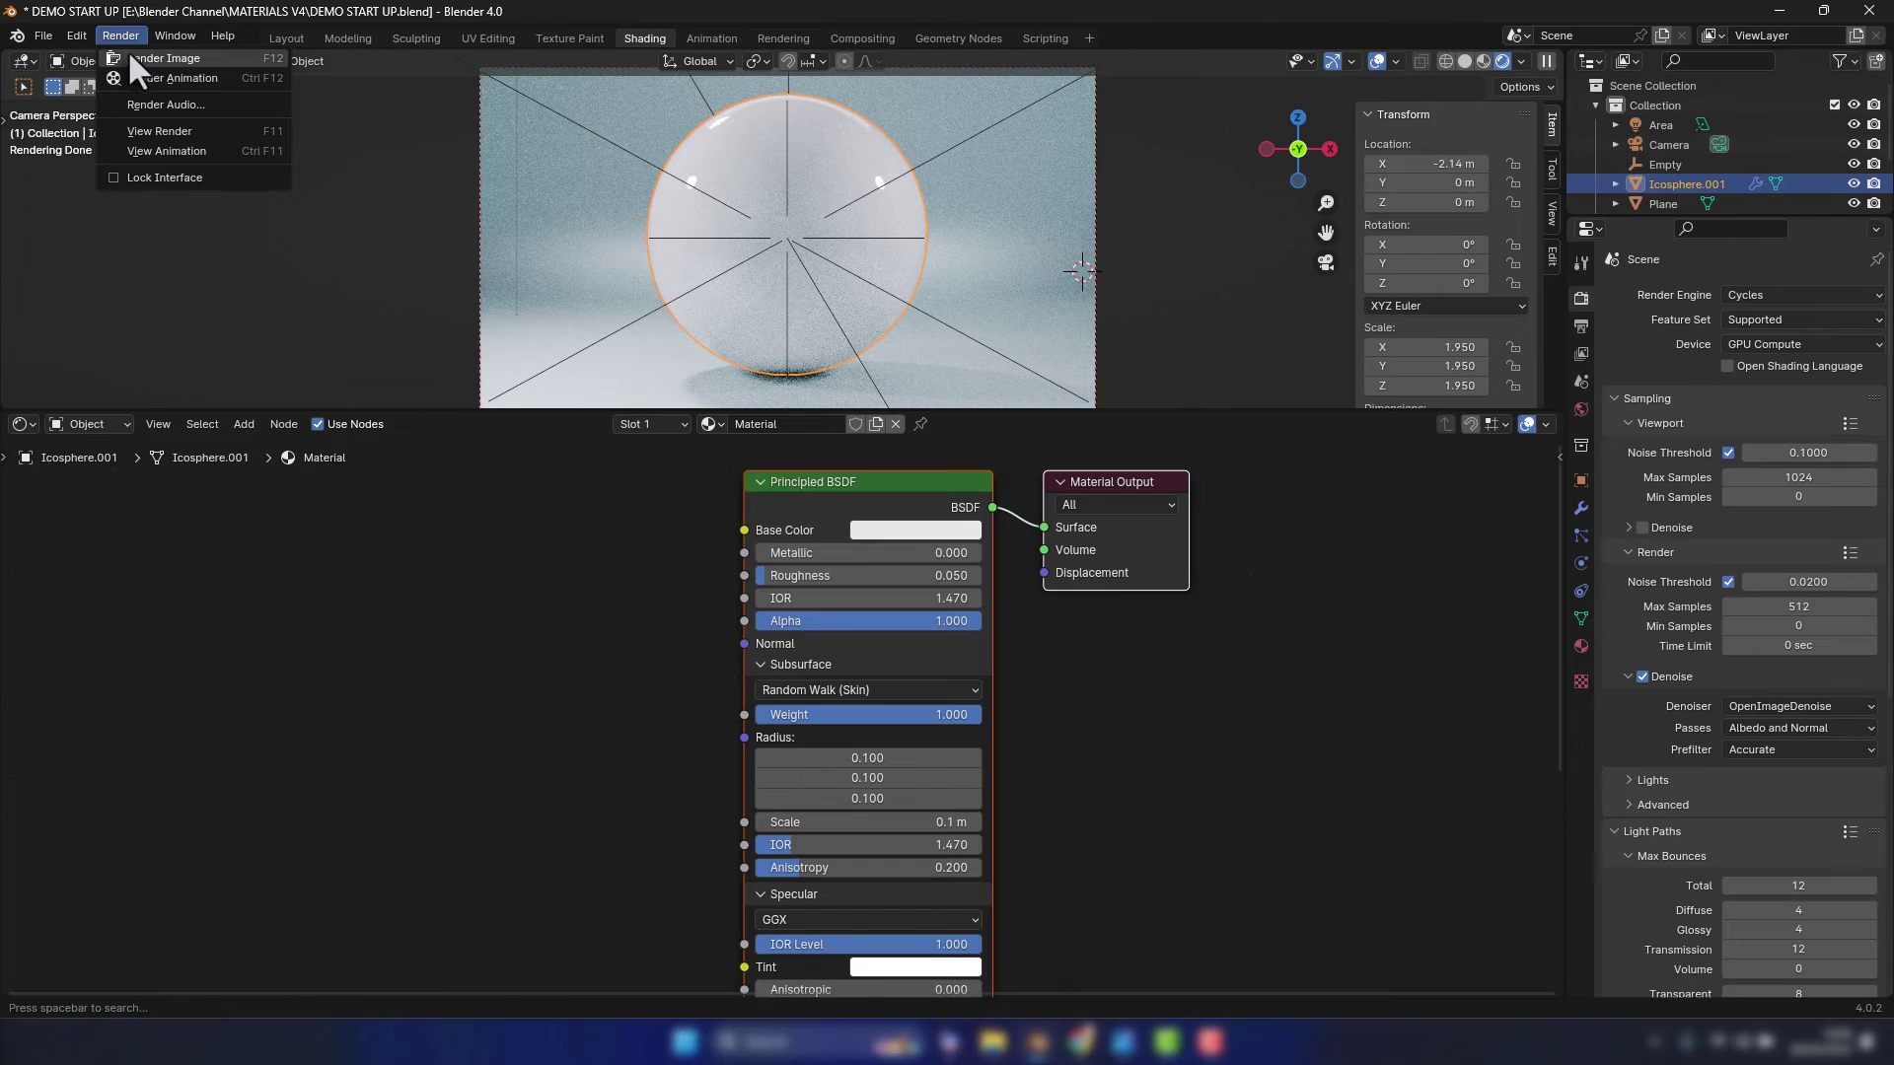
click(127, 51)
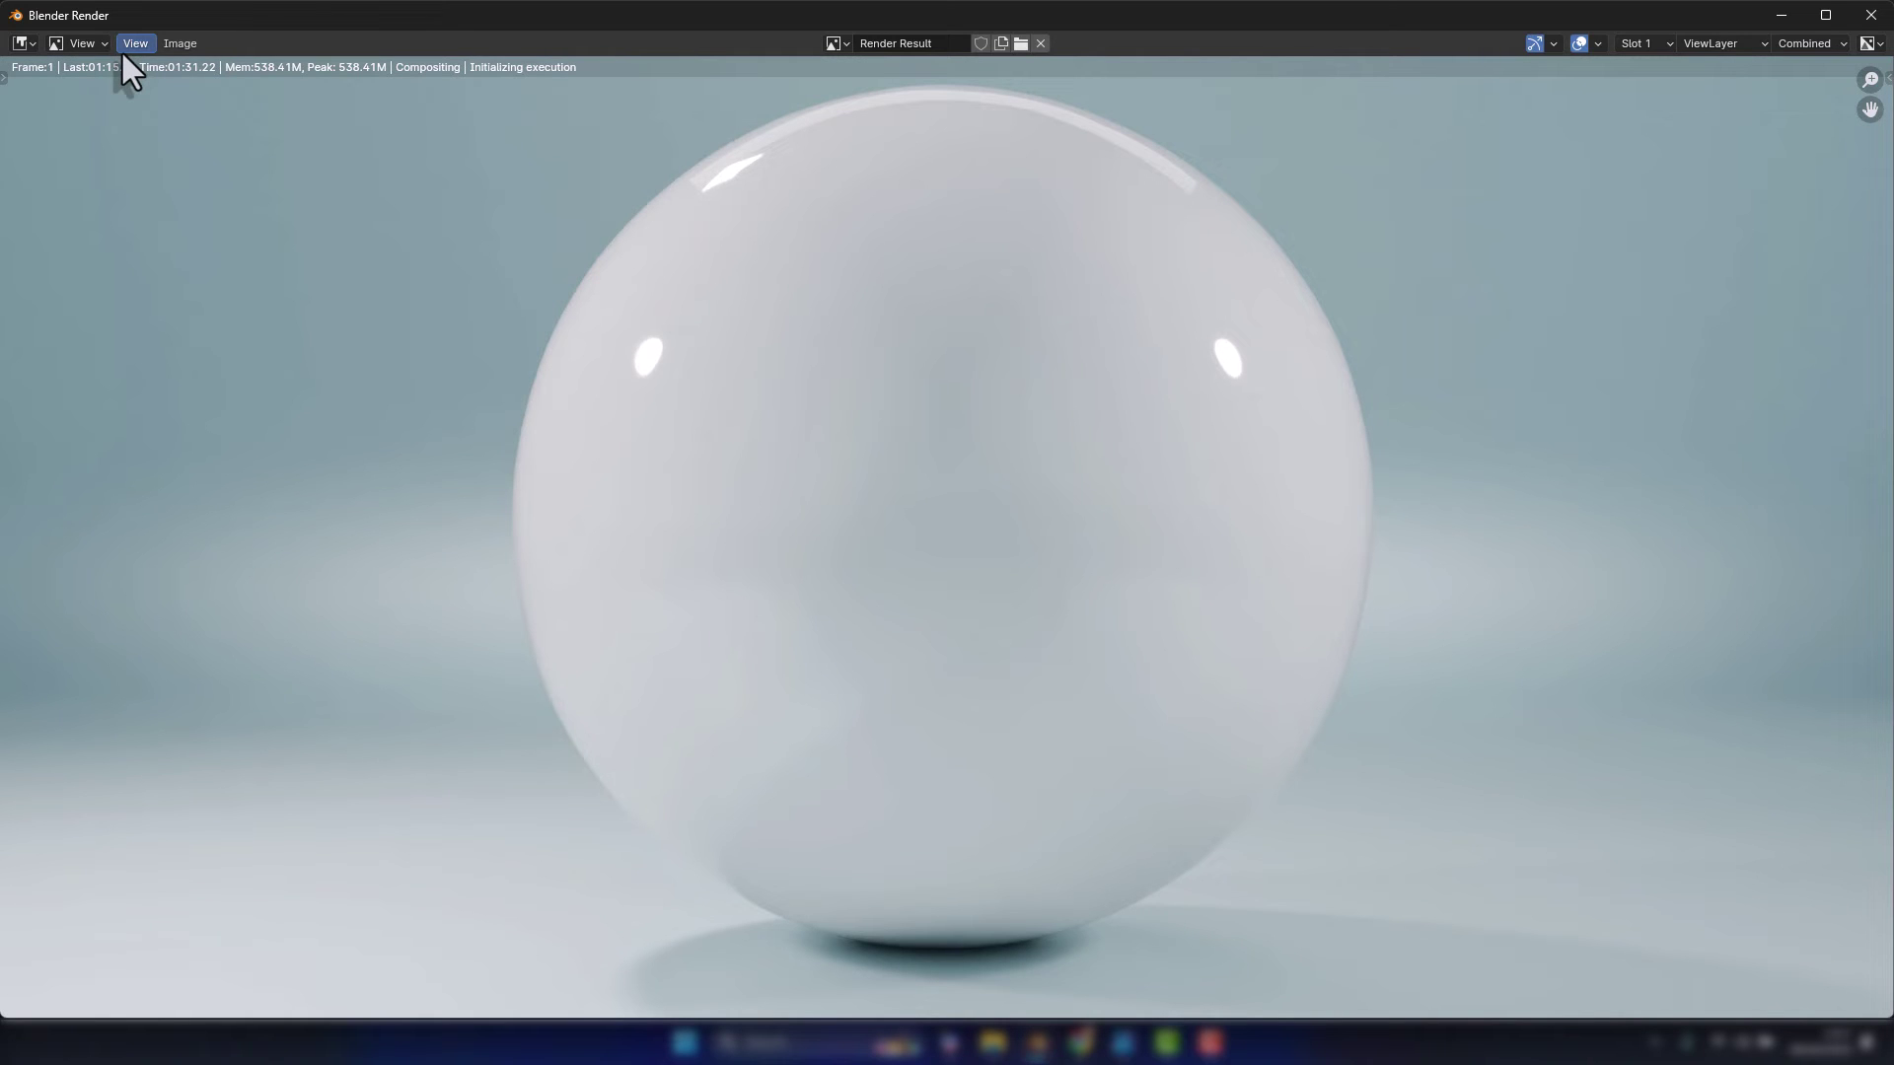
scroll(627, 361, down, 1)
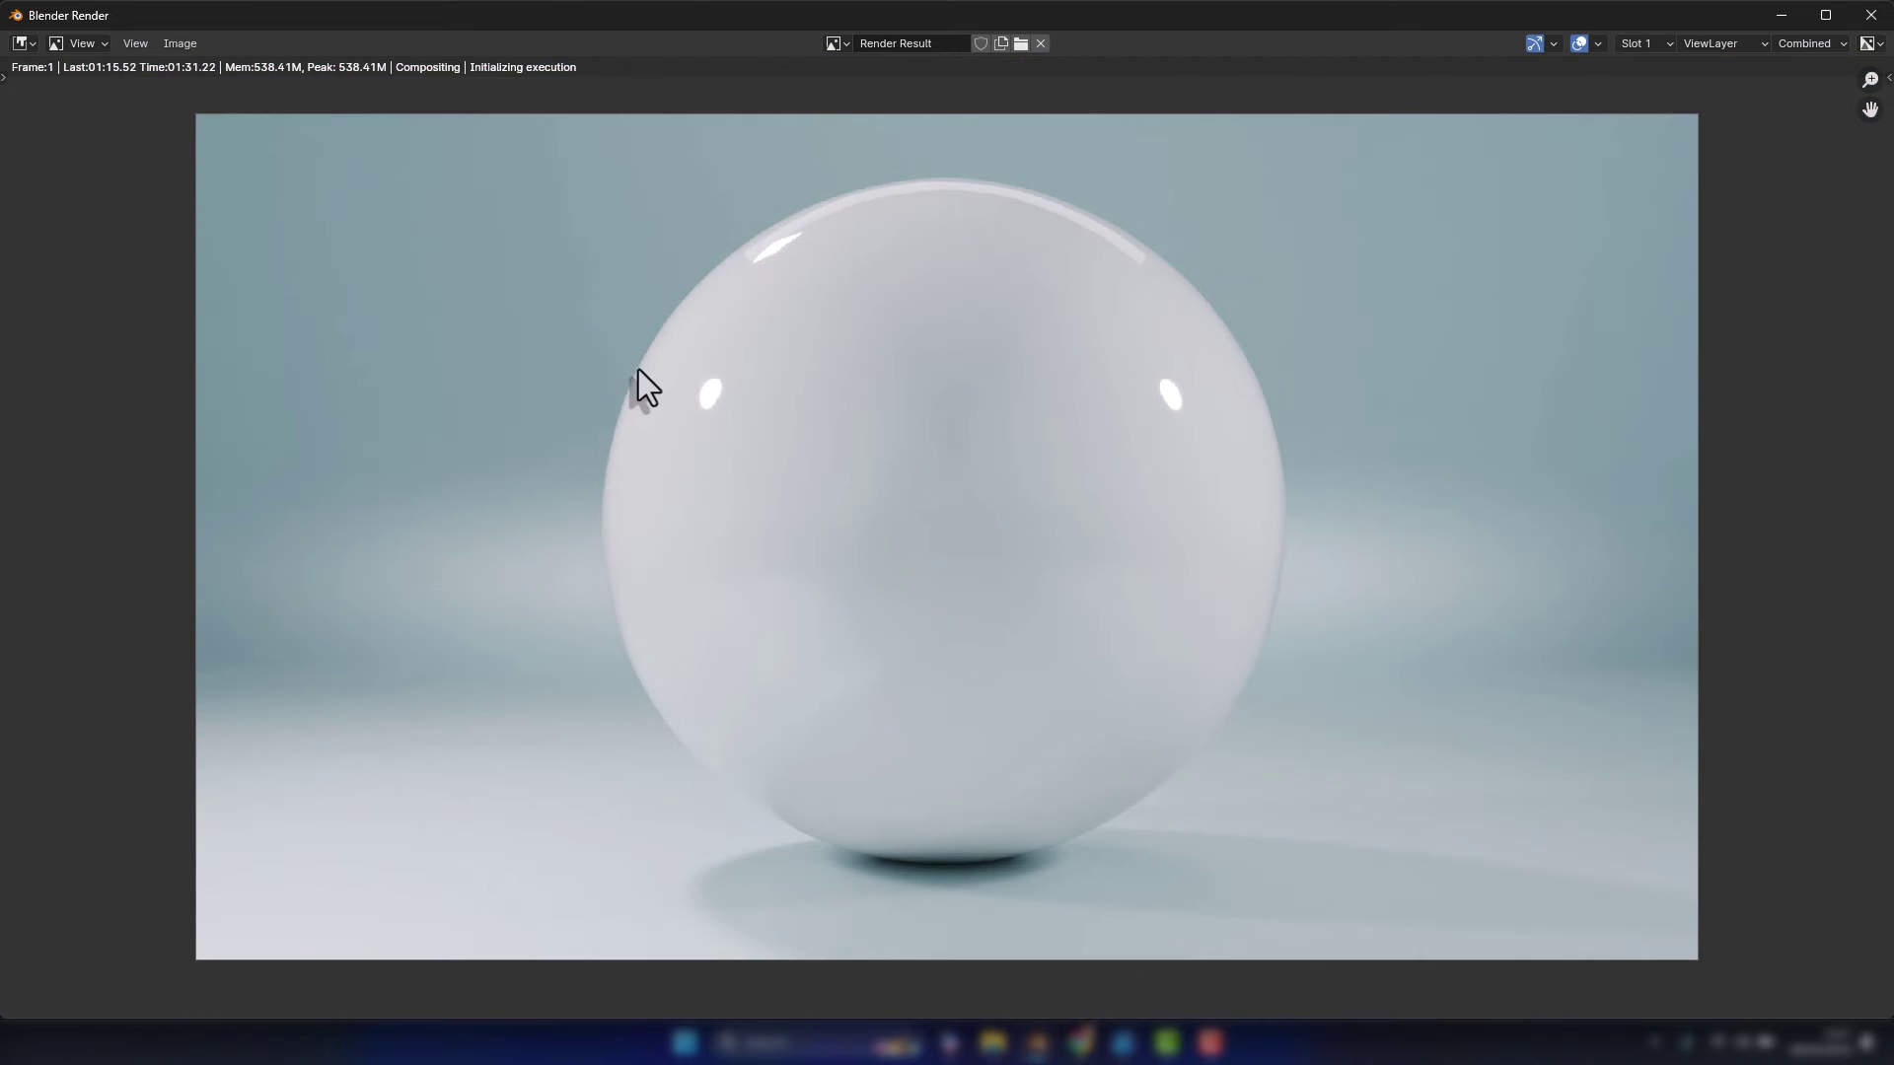
scroll(642, 371, up, 1)
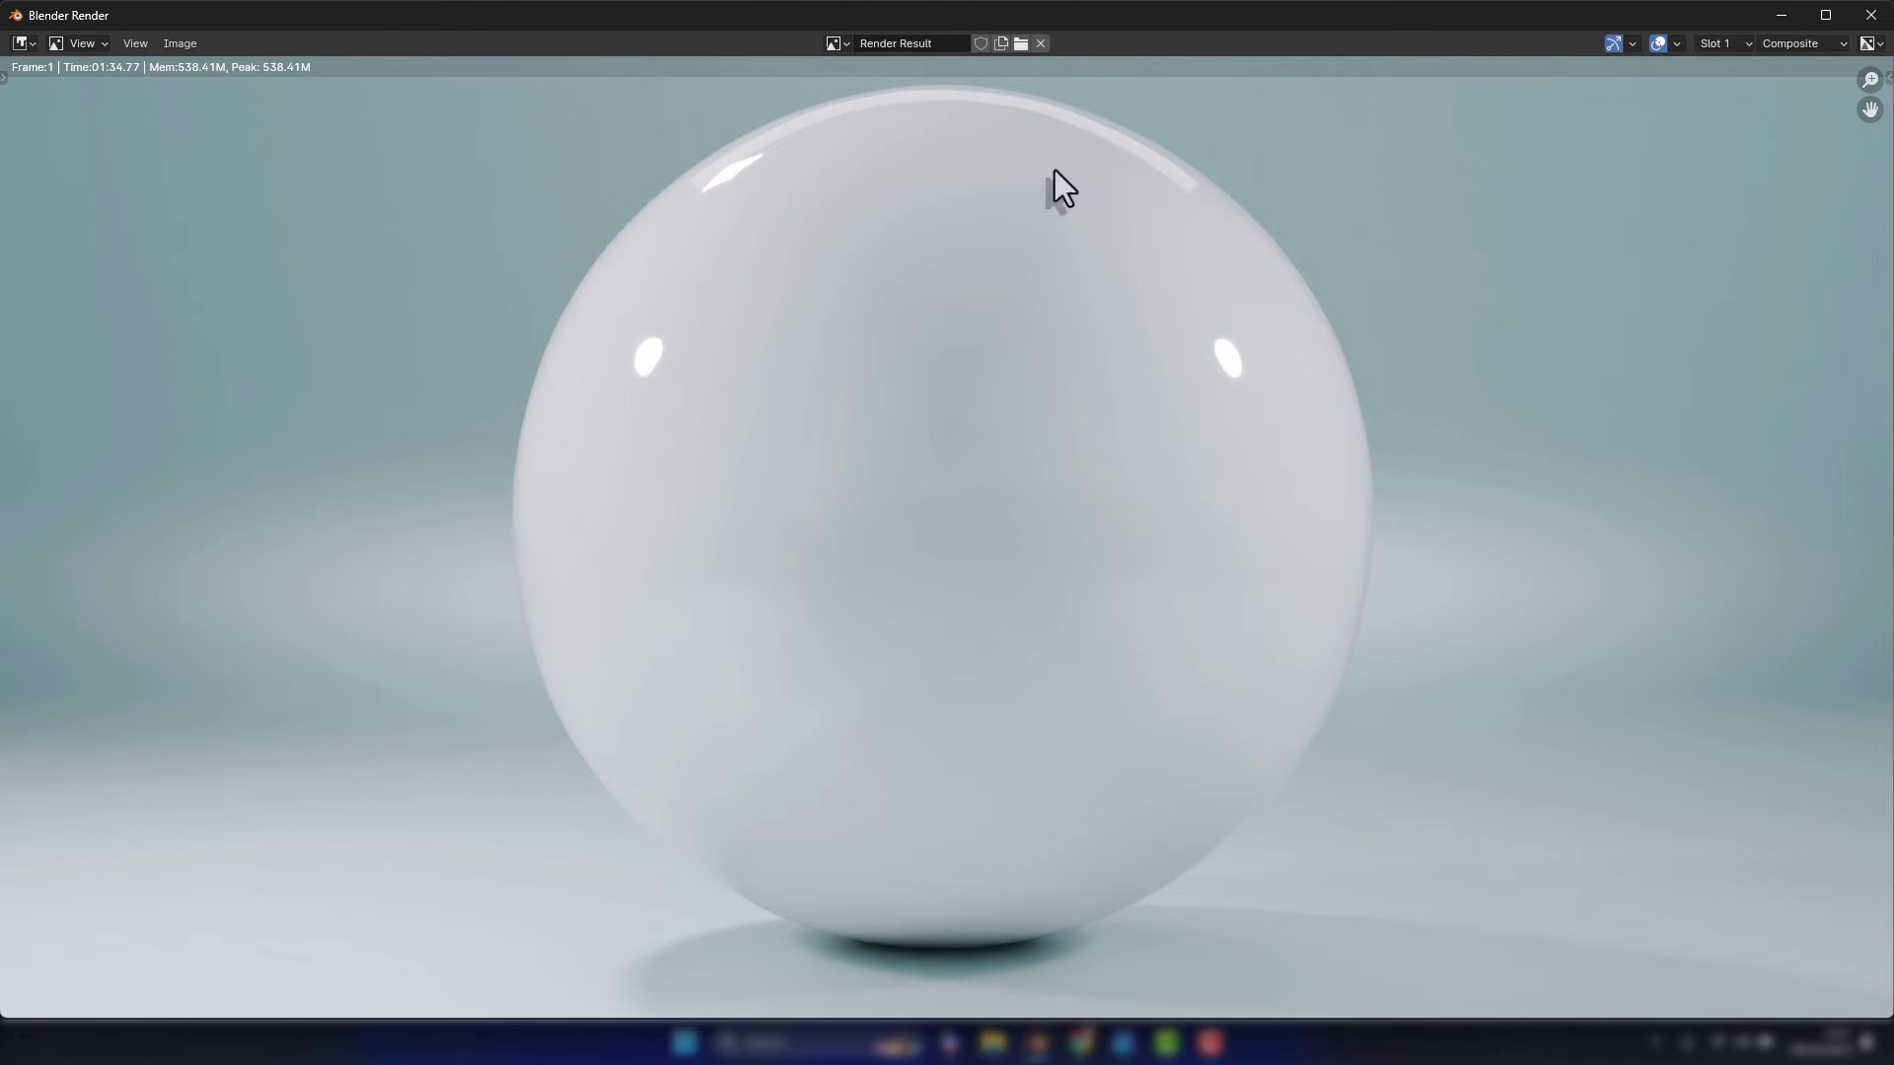
click(1871, 14)
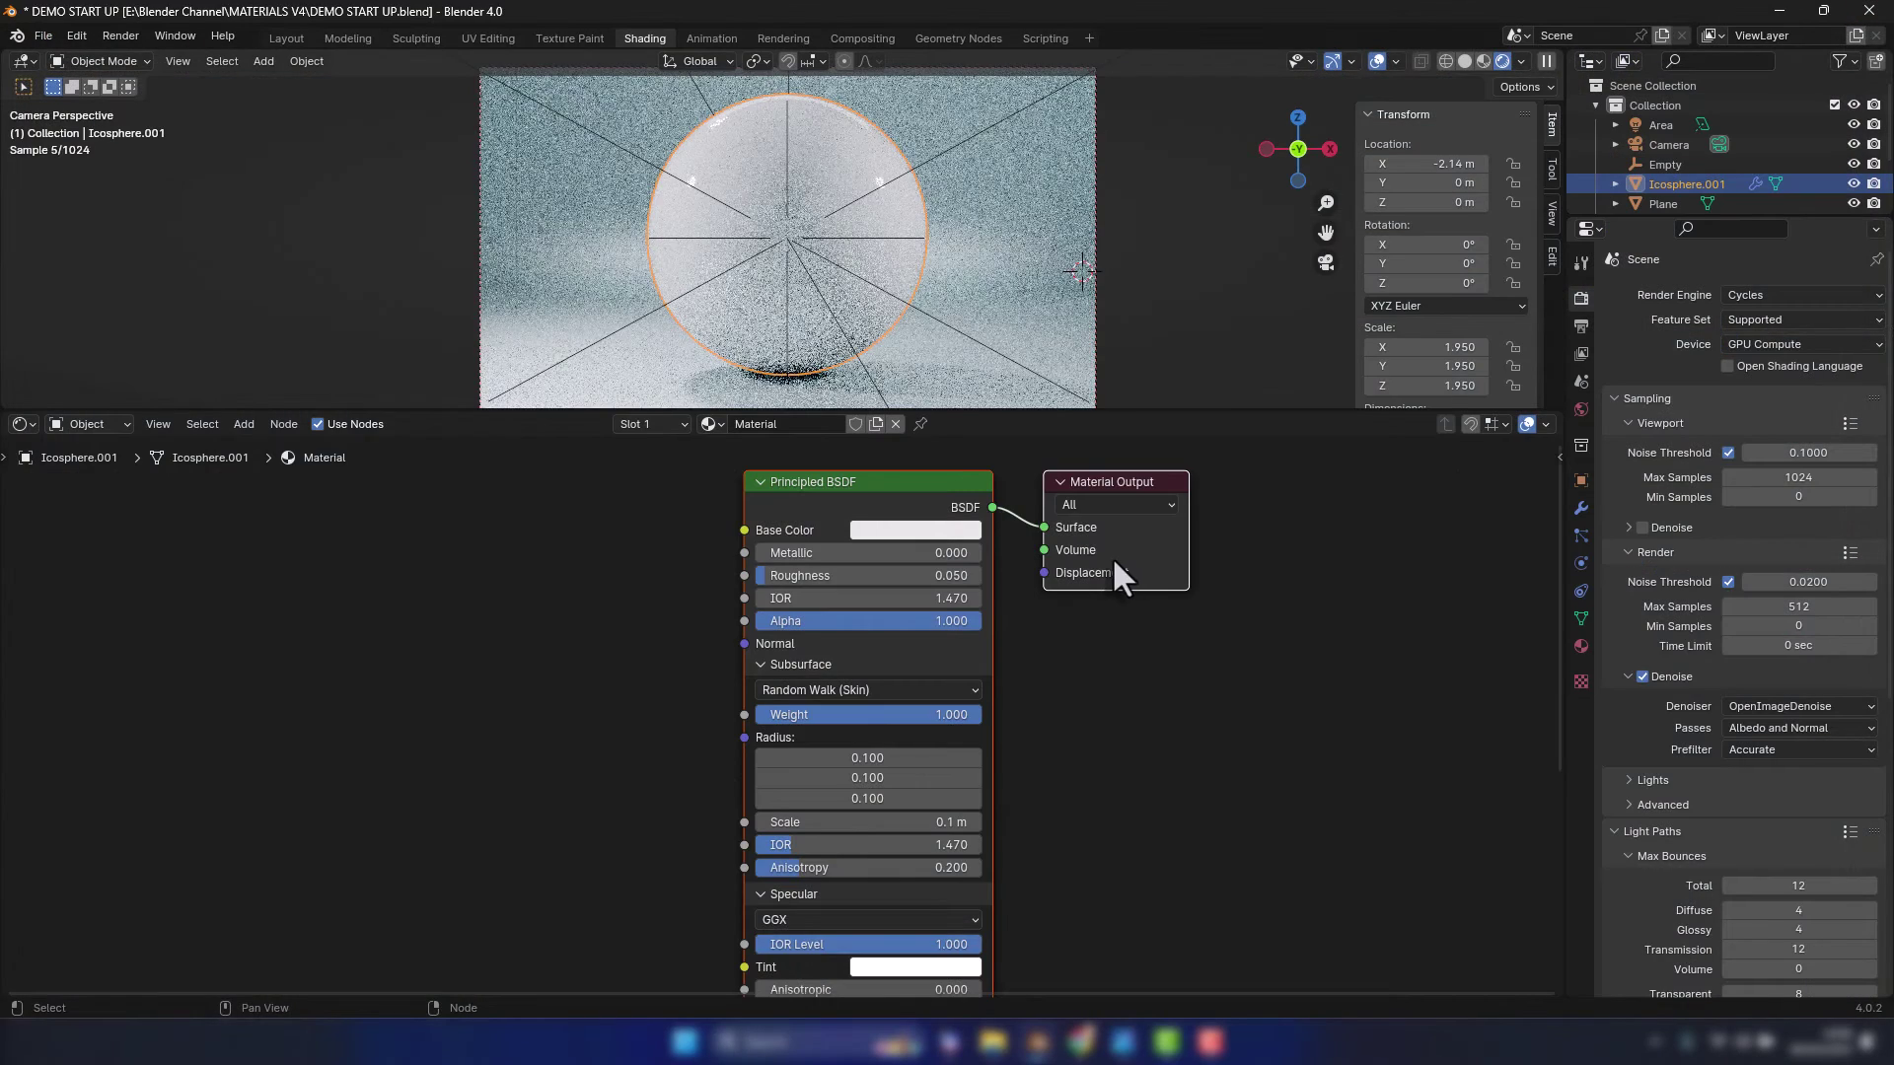
Hide the Subdivision modifier in the viewport, apply Shade Flat, and orbit the faceted sphere
click(1582, 508)
click(1786, 328)
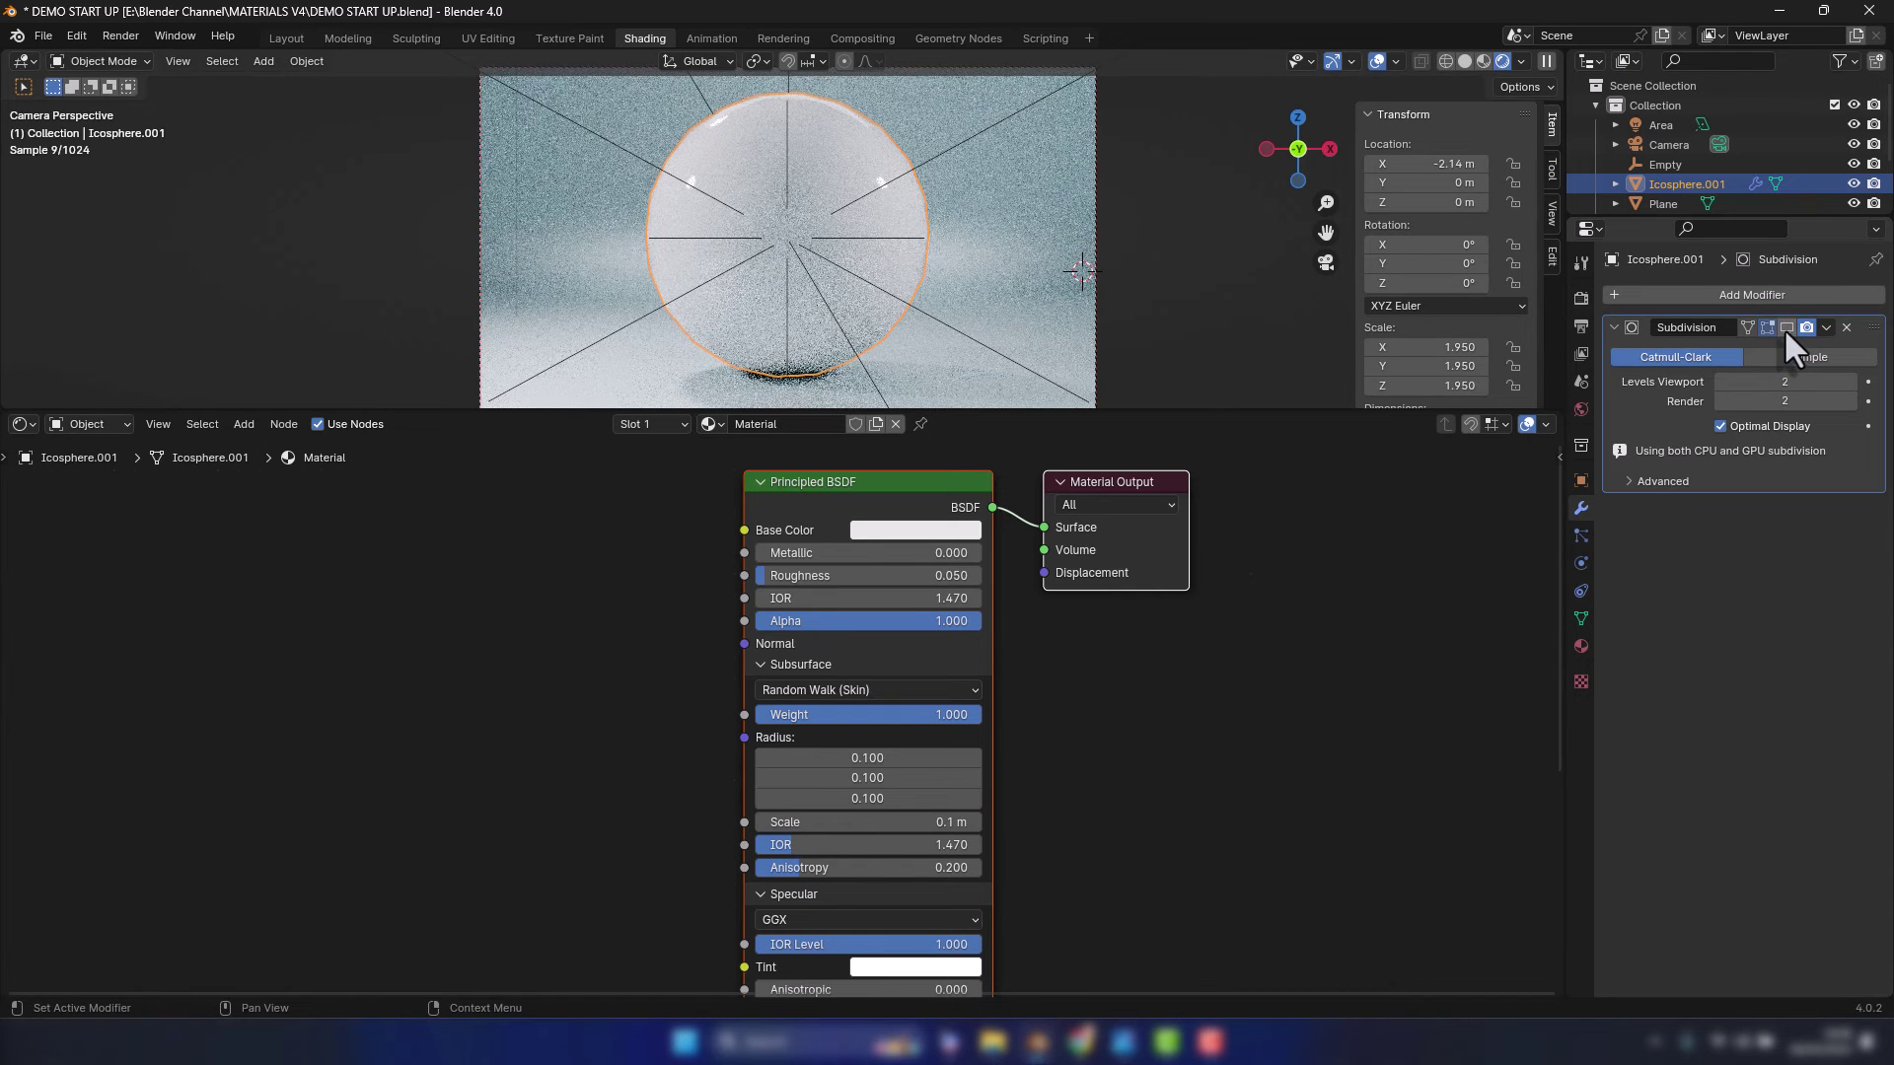
right_click(814, 185)
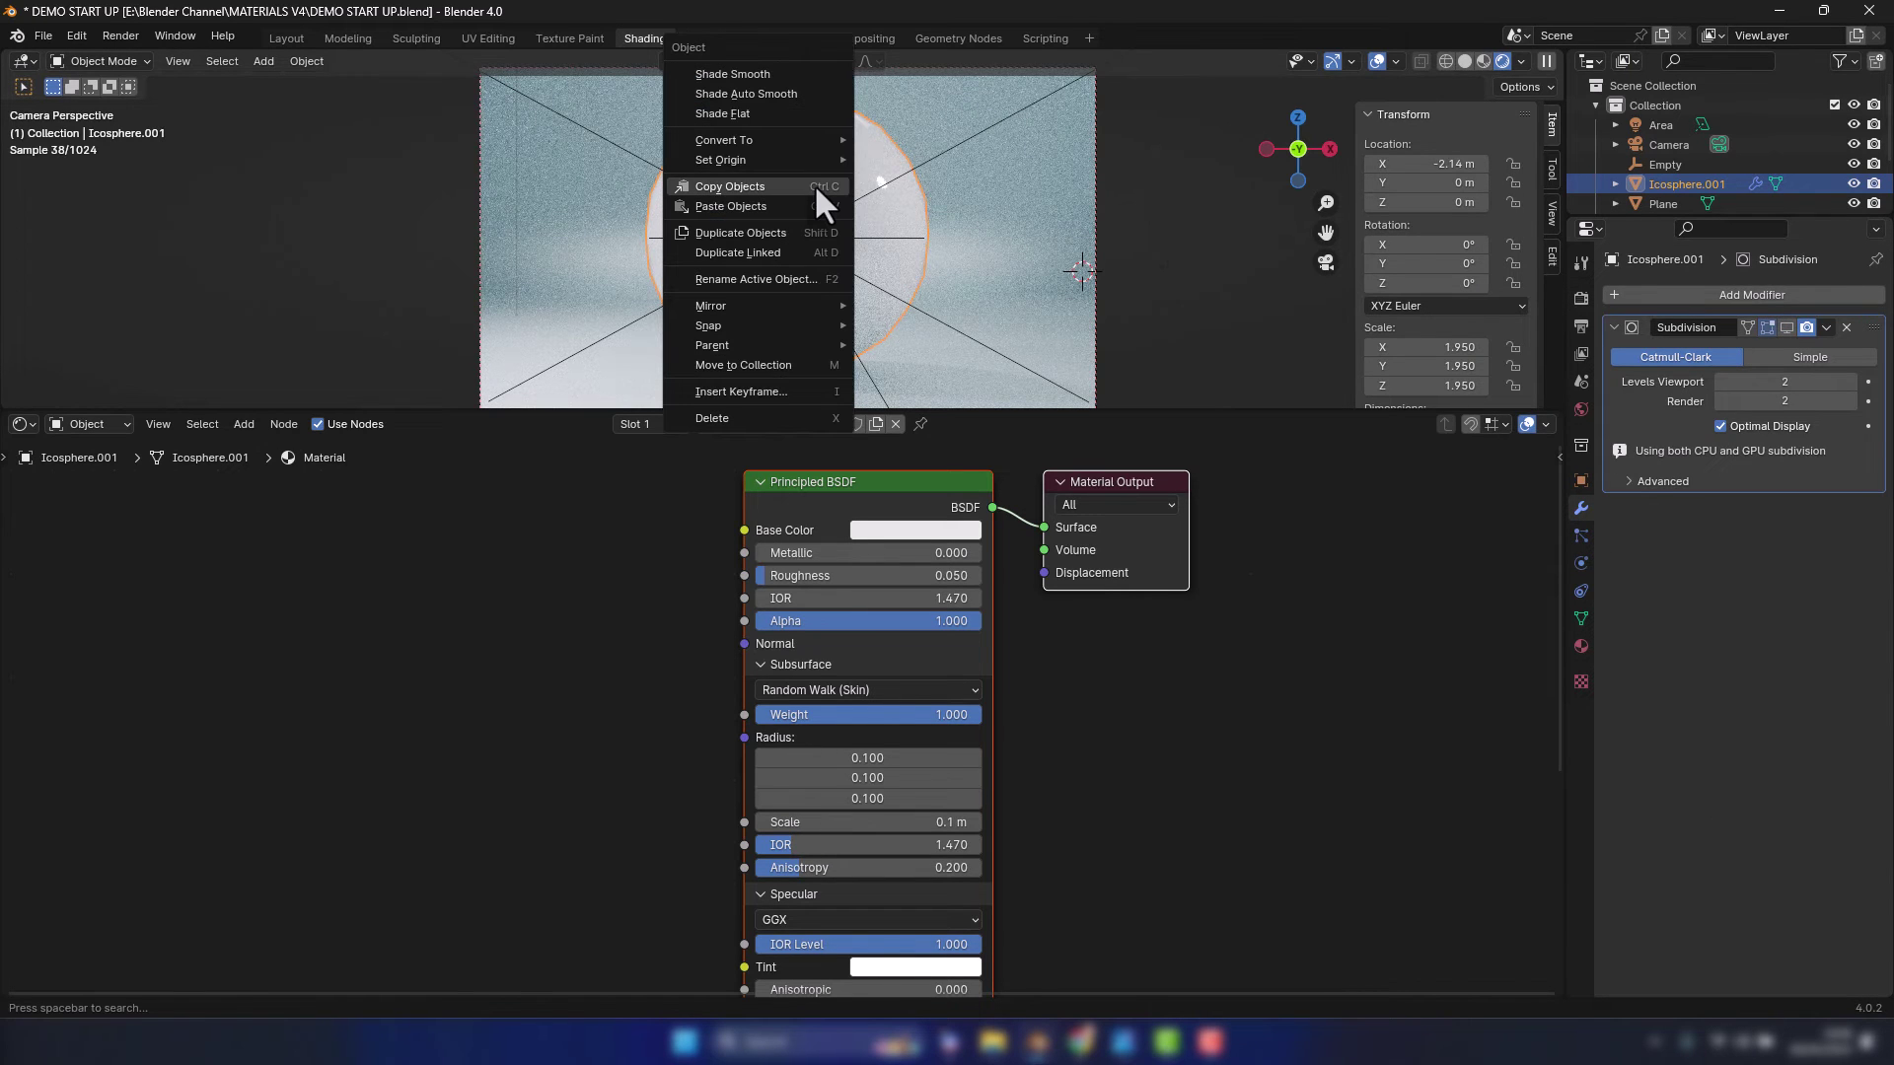
click(796, 114)
scroll(794, 227, up, 3)
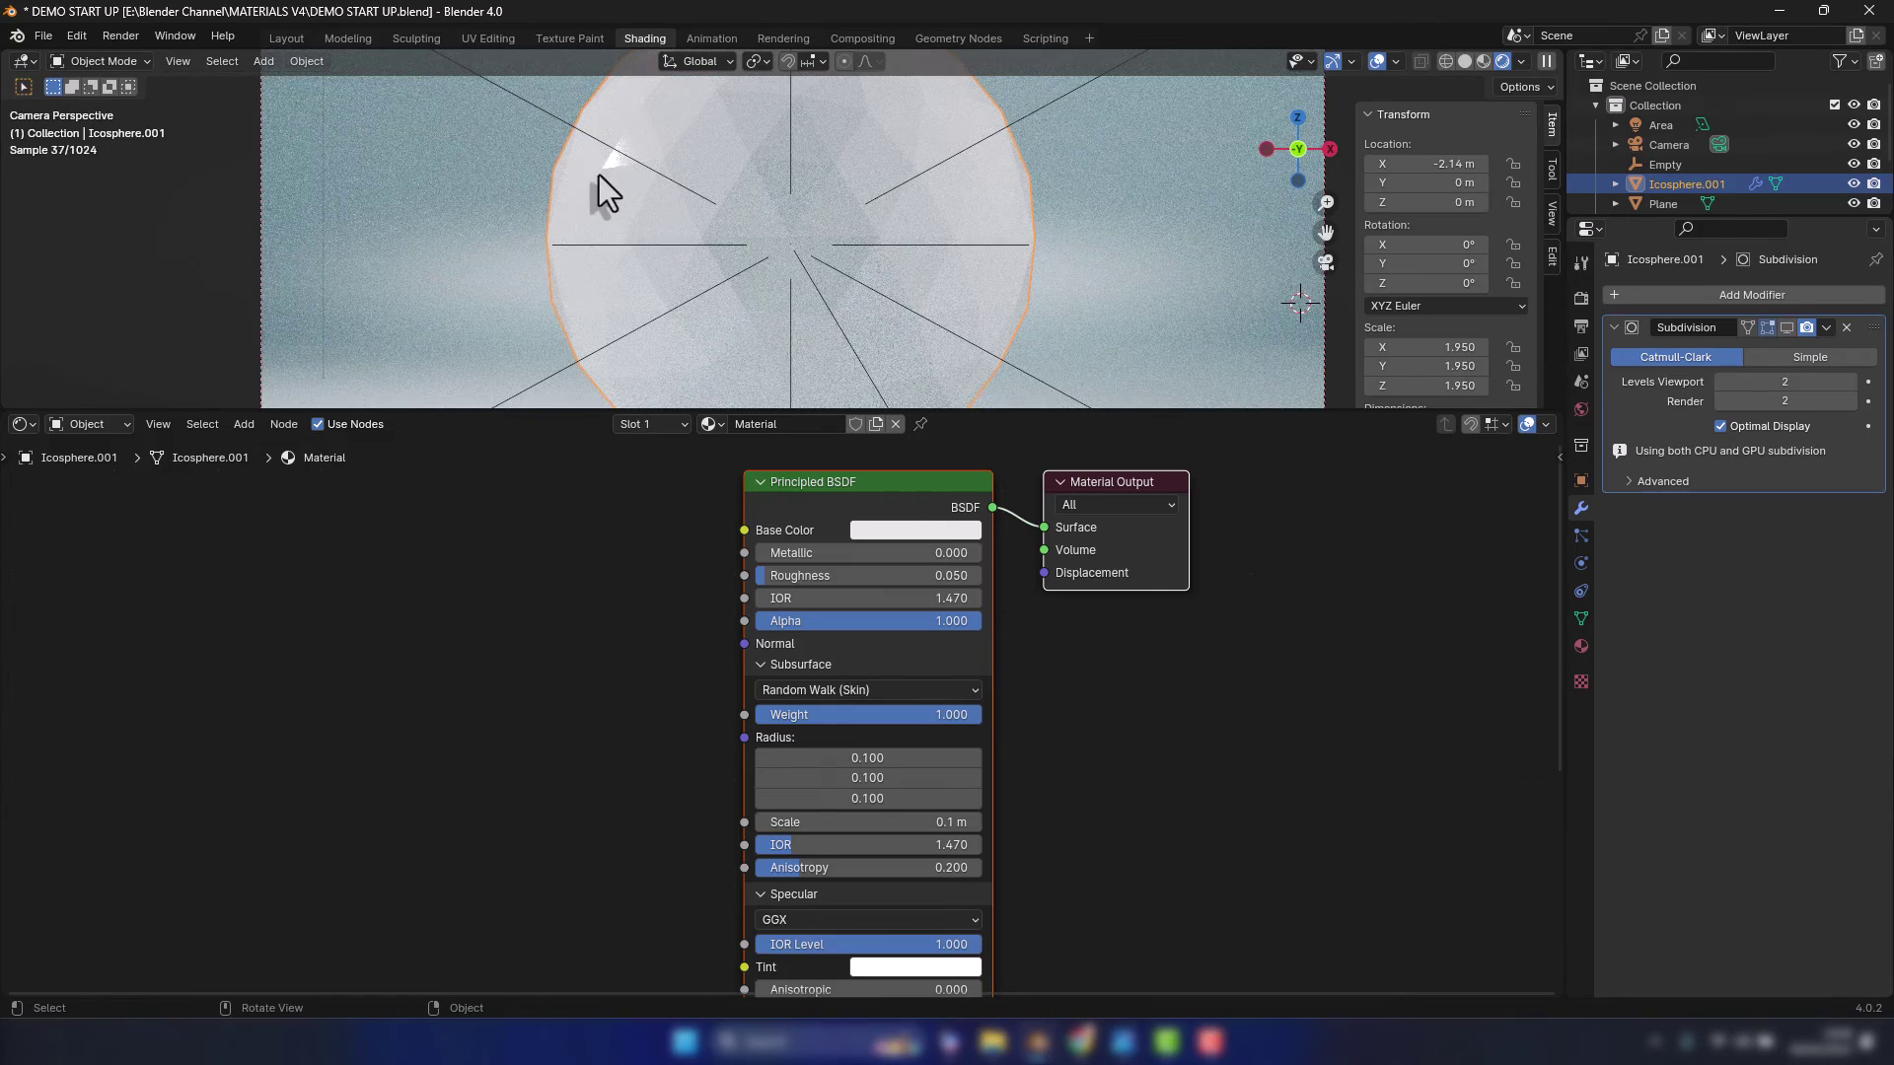
scroll(675, 191, down, 3)
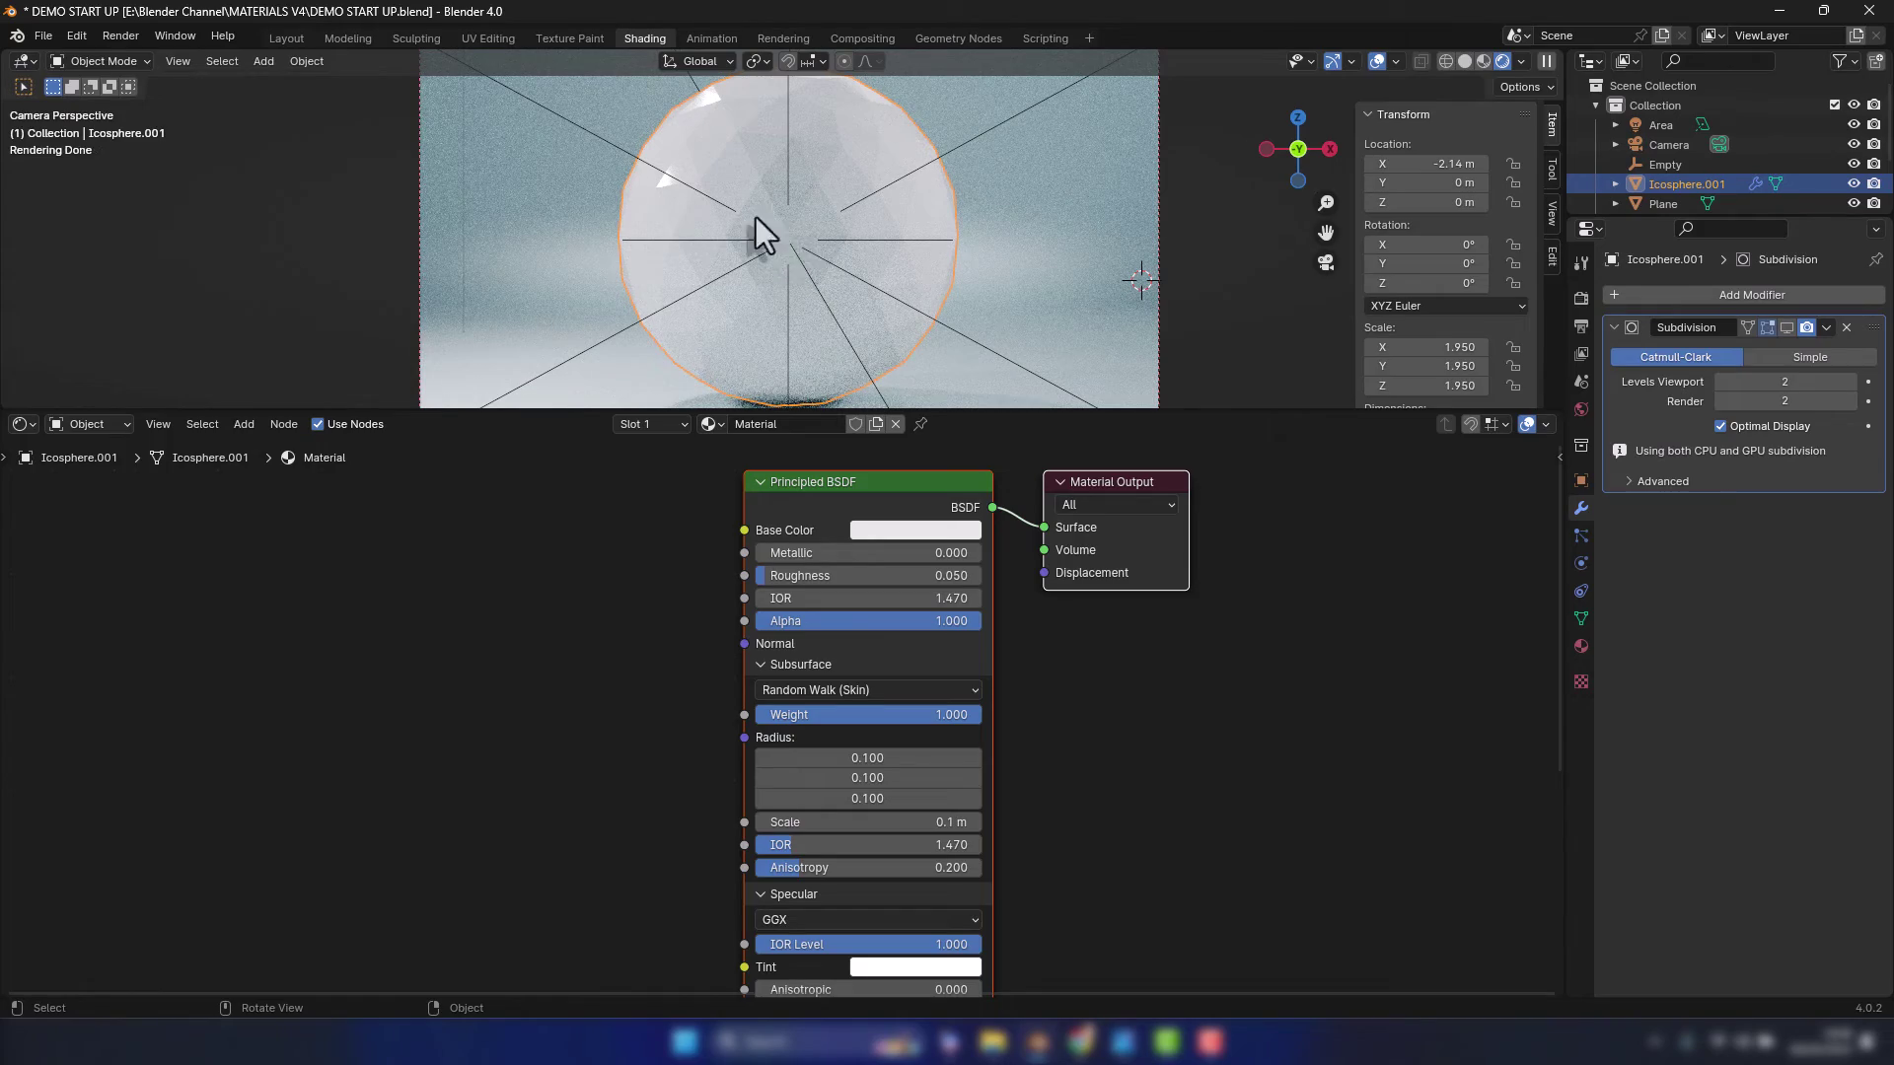
middle_drag(793, 263, 736, 260)
click(1325, 262)
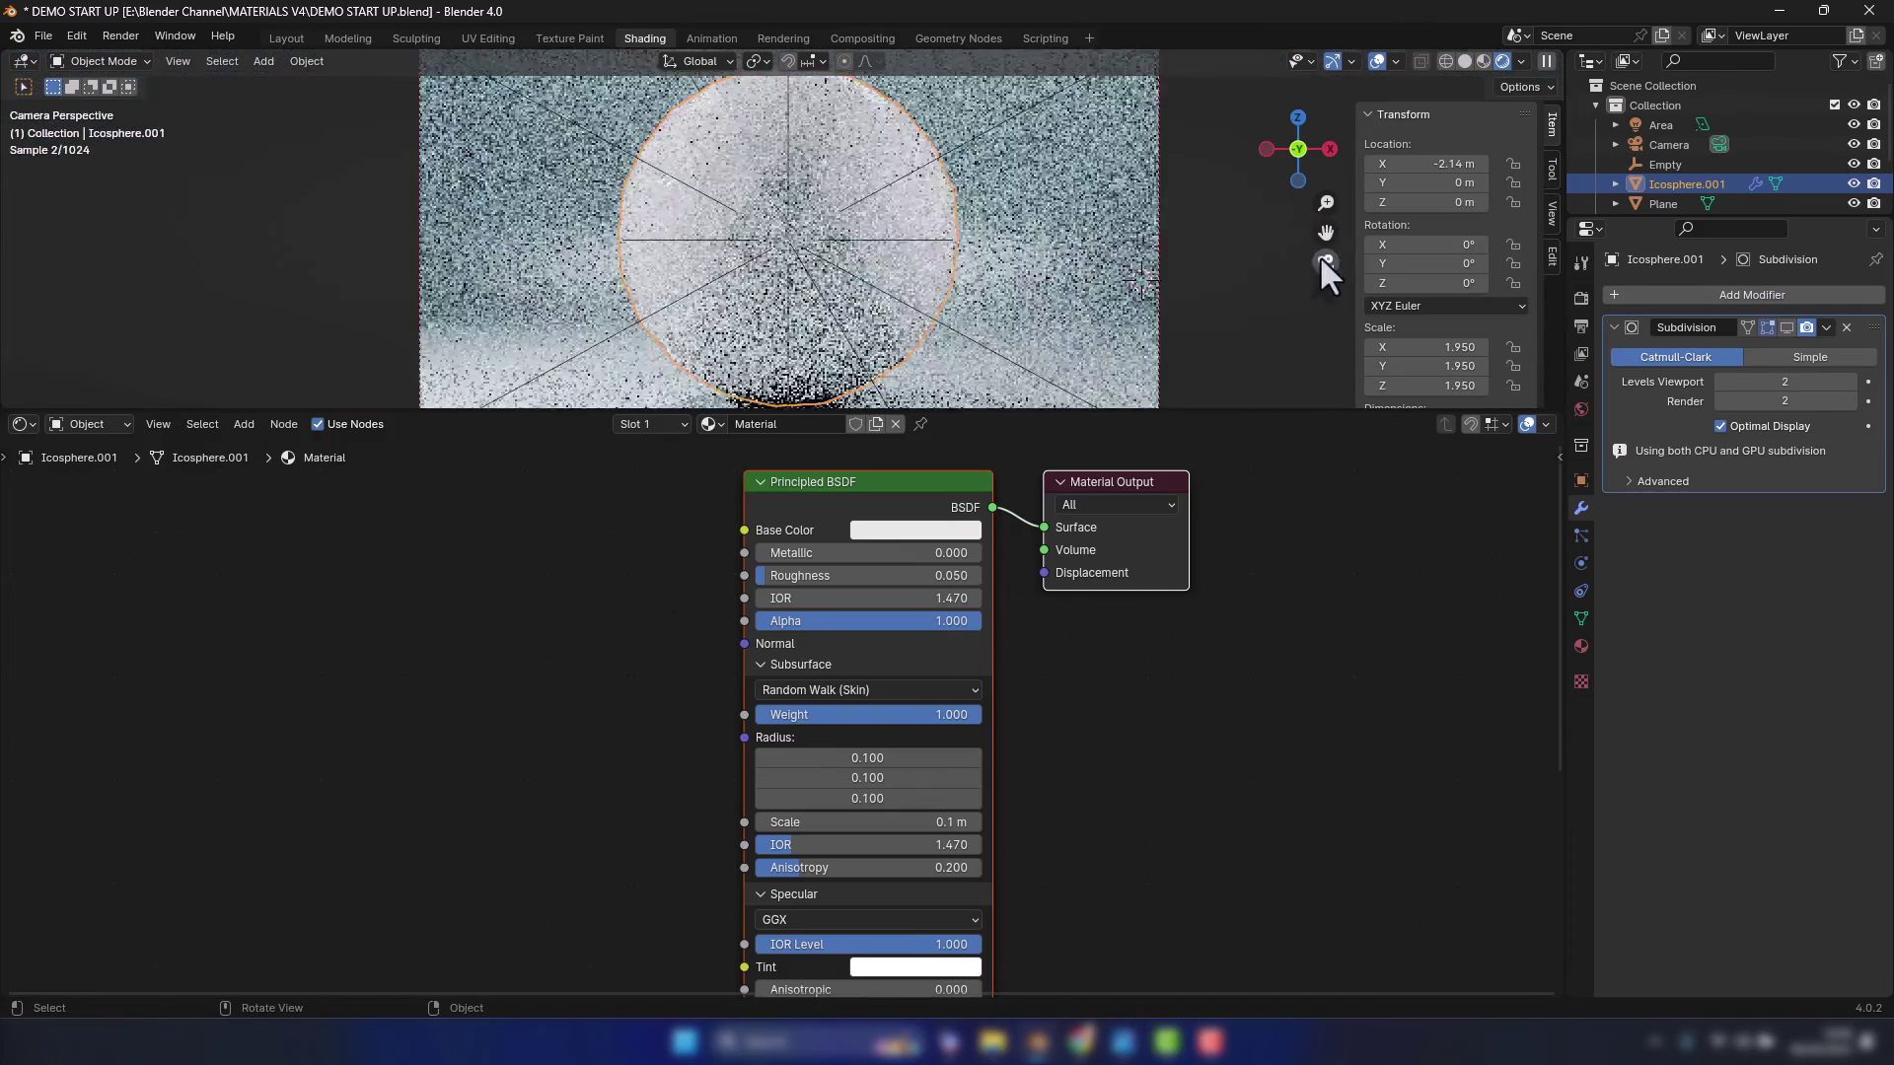